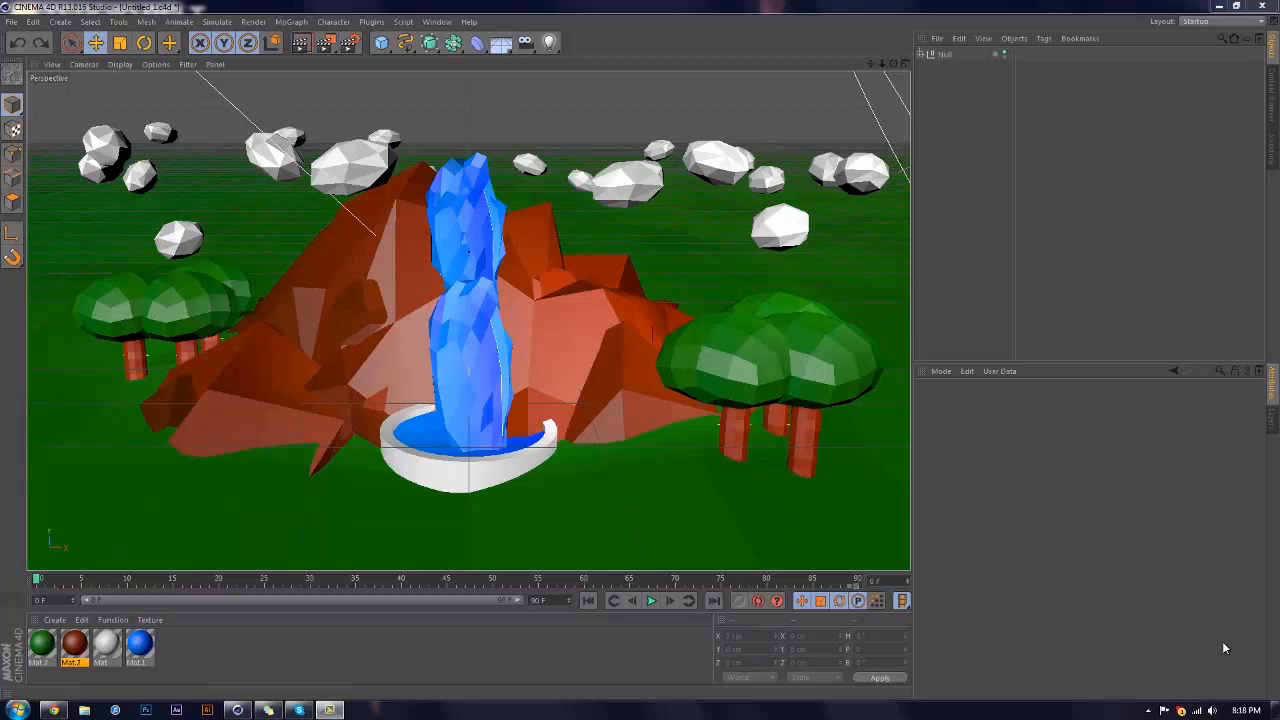
Render the finished low-poly scene in the viewport and hide its Null group
{"action": "left_click", "coordinate": [299, 44]}
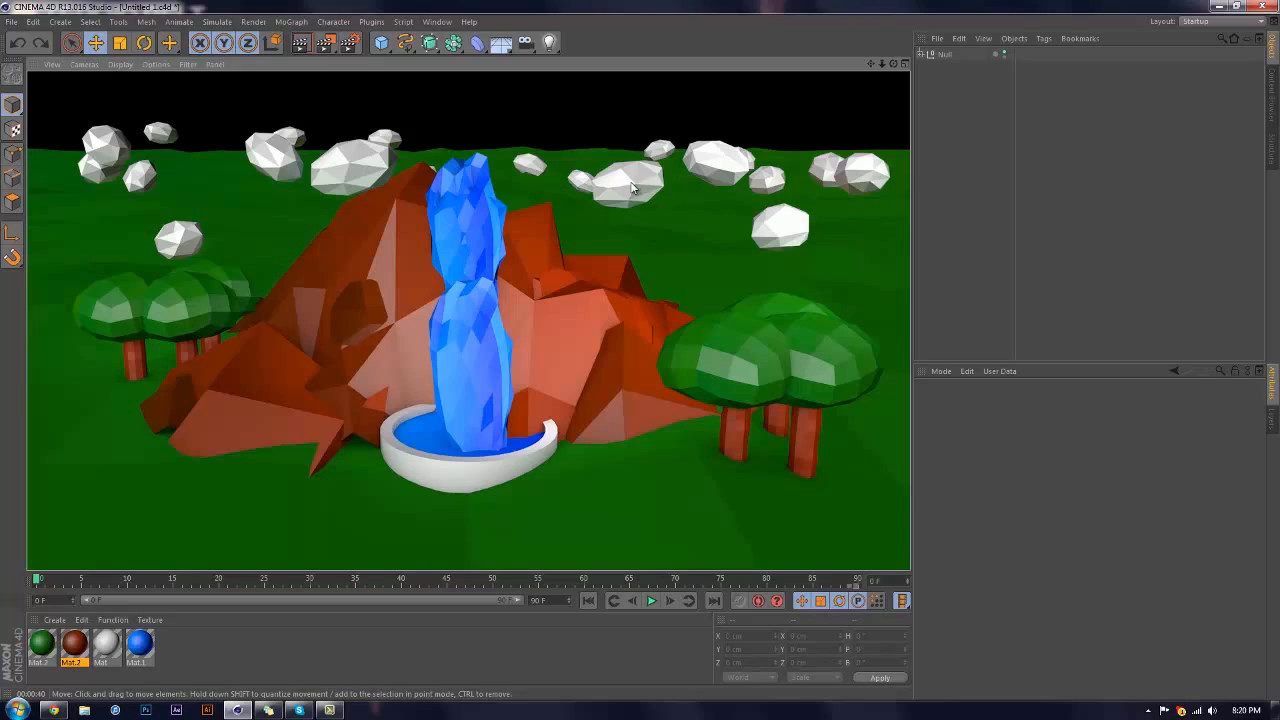
{"action": "left_click", "coordinate": [944, 92]}
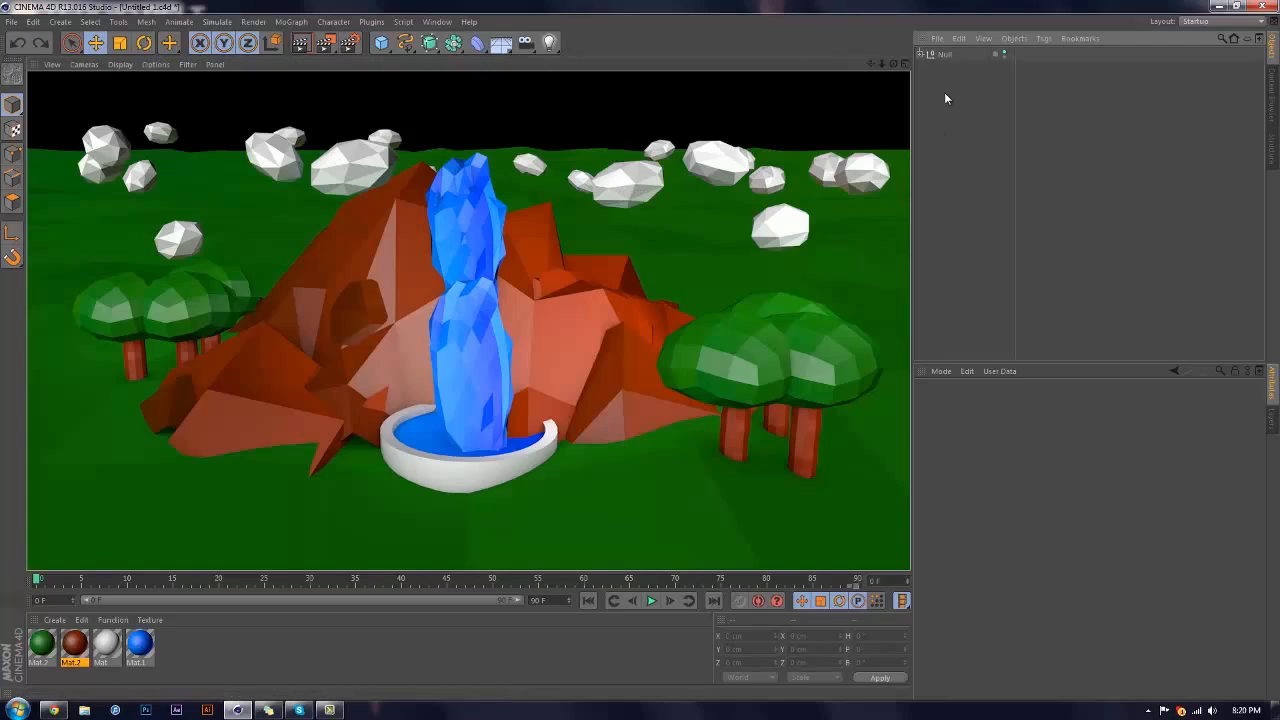
{"action": "left_click", "coordinate": [1004, 51]}
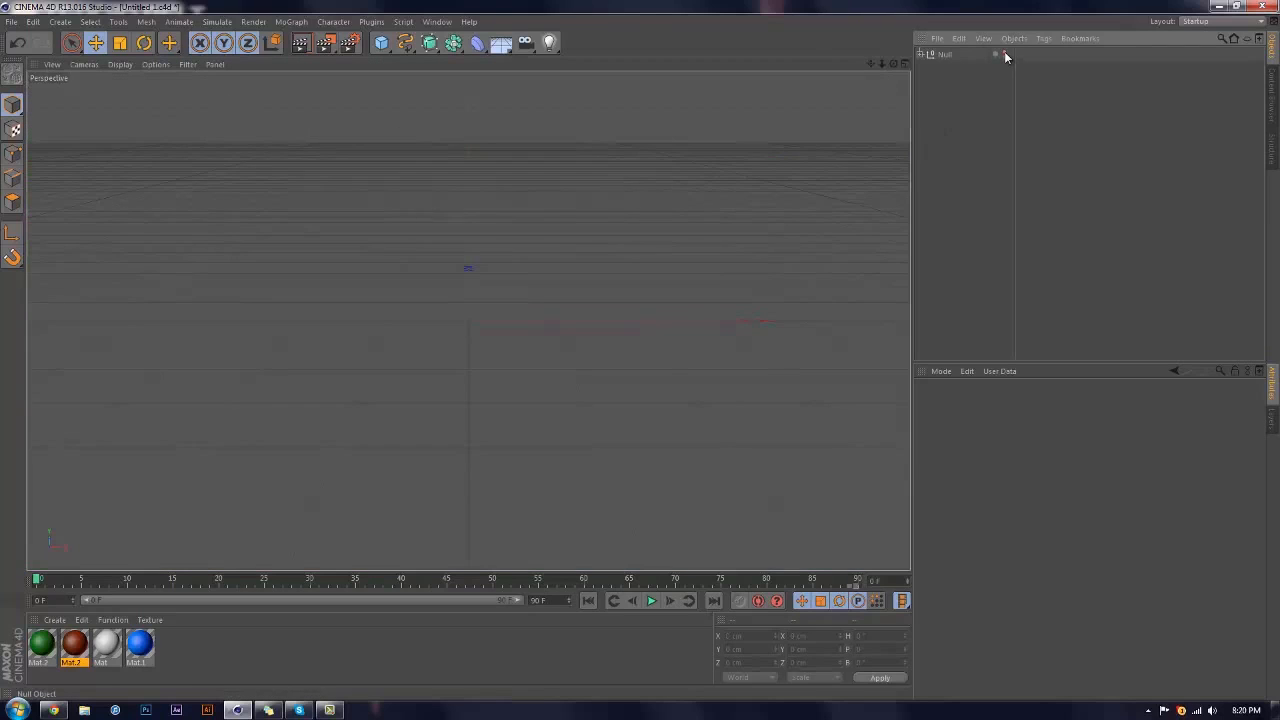
Add a Landscape object with a height of 341 cm and raise it to about 120 cm on the Y axis
{"action": "left_click_drag", "start_coordinate": [381, 42], "coordinate": [645, 130]}
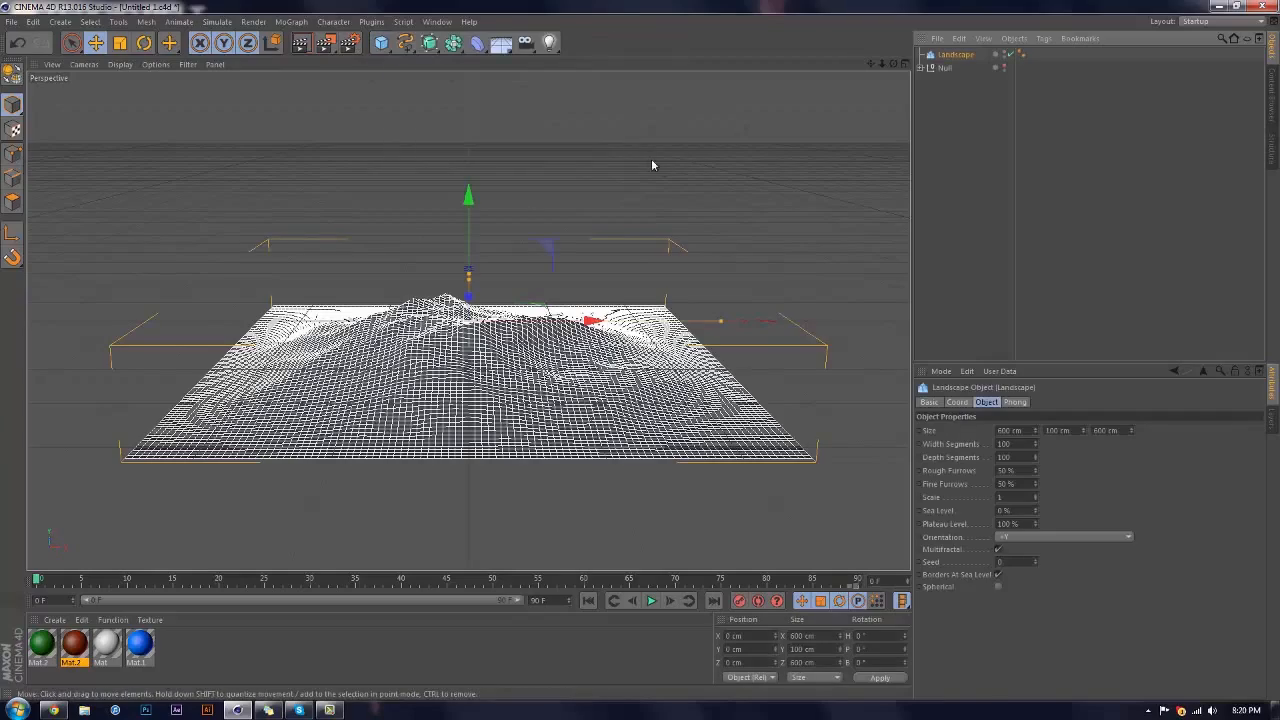
{"action": "mouse_move", "coordinate": [1084, 430]}
{"action": "left_mouse_down"}
{"action": "mouse_move", "coordinate": [991, 13]}
{"action": "mouse_move", "coordinate": [1106, 3]}
{"action": "mouse_move", "coordinate": [1085, 432]}
{"action": "left_mouse_up"}
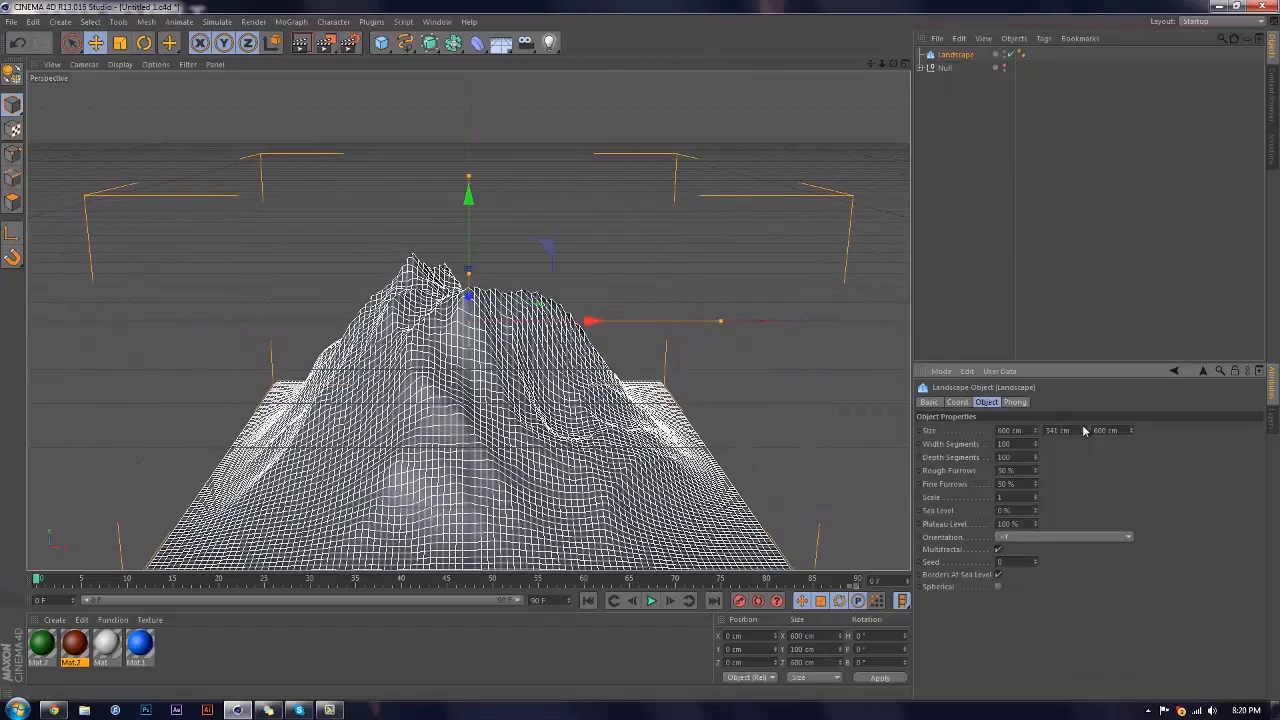
{"action": "left_click_drag", "start_coordinate": [468, 192], "coordinate": [467, 72]}
Set the landscape's width and depth segments to 10 and its rough furrows to 100%
{"action": "left_click", "coordinate": [1004, 443]}
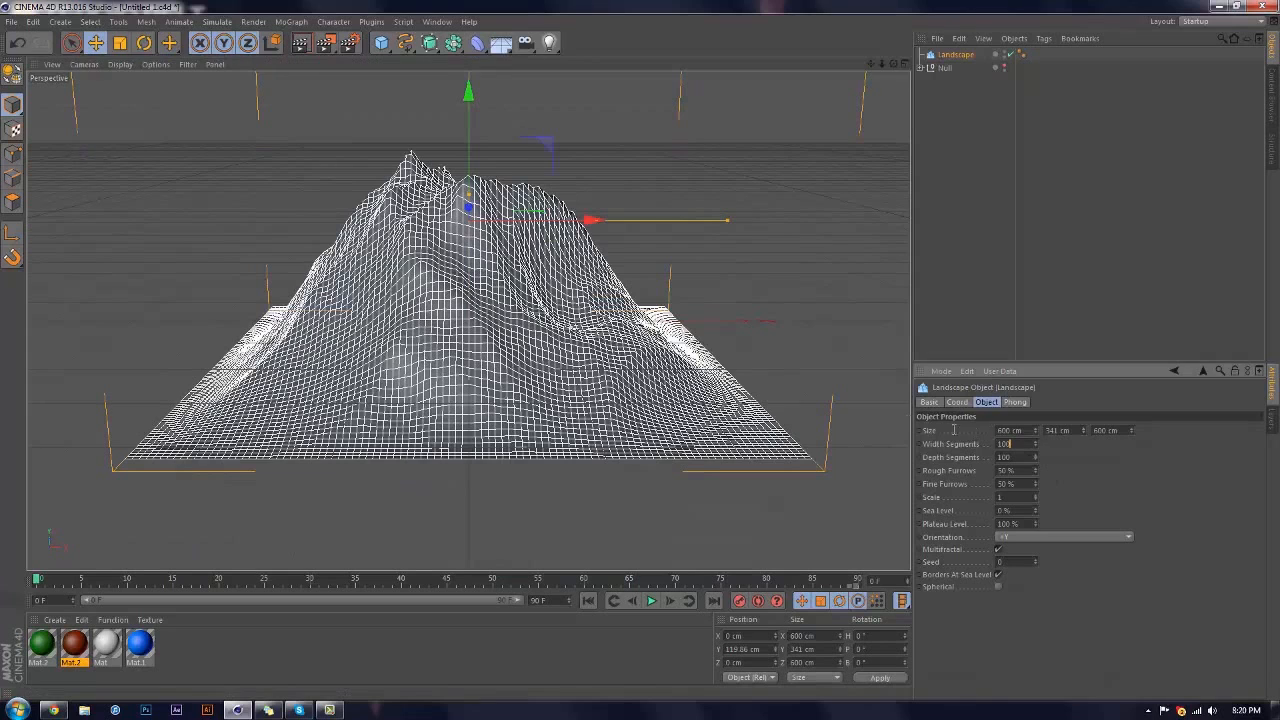
{"action": "type", "text": "1"}
{"action": "key", "text": "Tab"}
{"action": "type", "text": "1"}
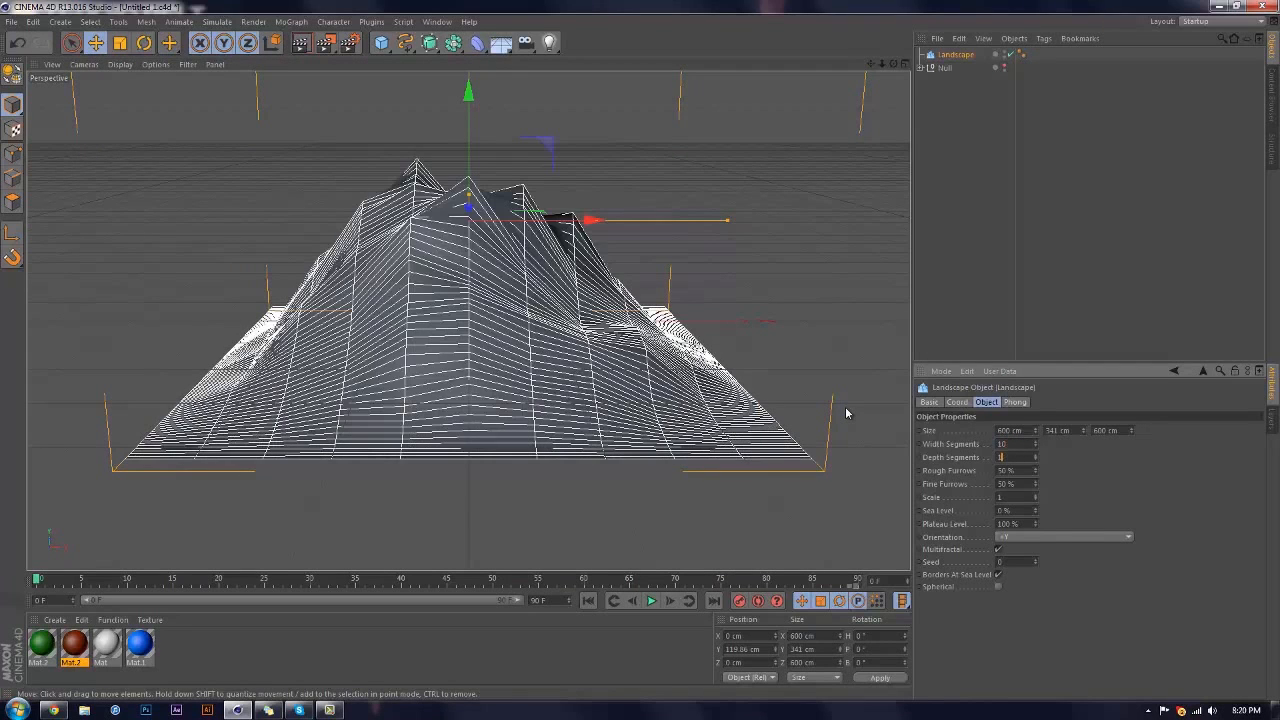
{"action": "key", "text": "Return"}
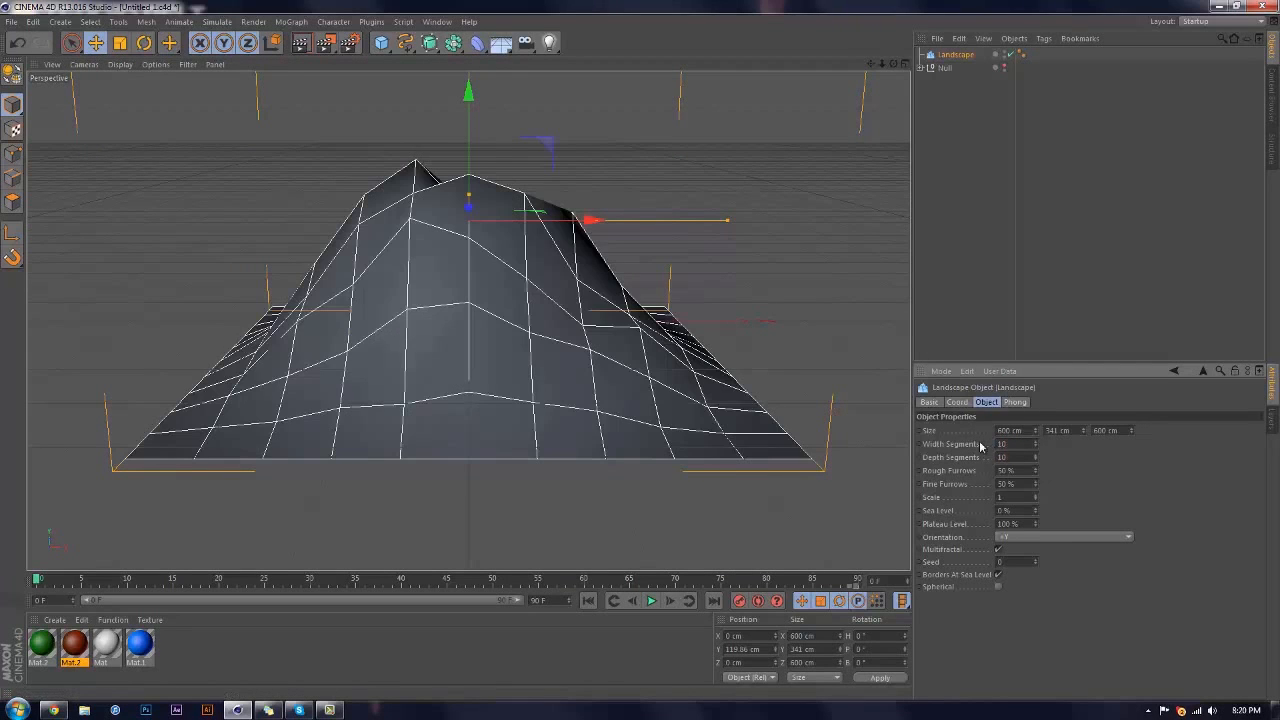
{"action": "left_click_drag", "start_coordinate": [1034, 476], "coordinate": [1037, 460]}
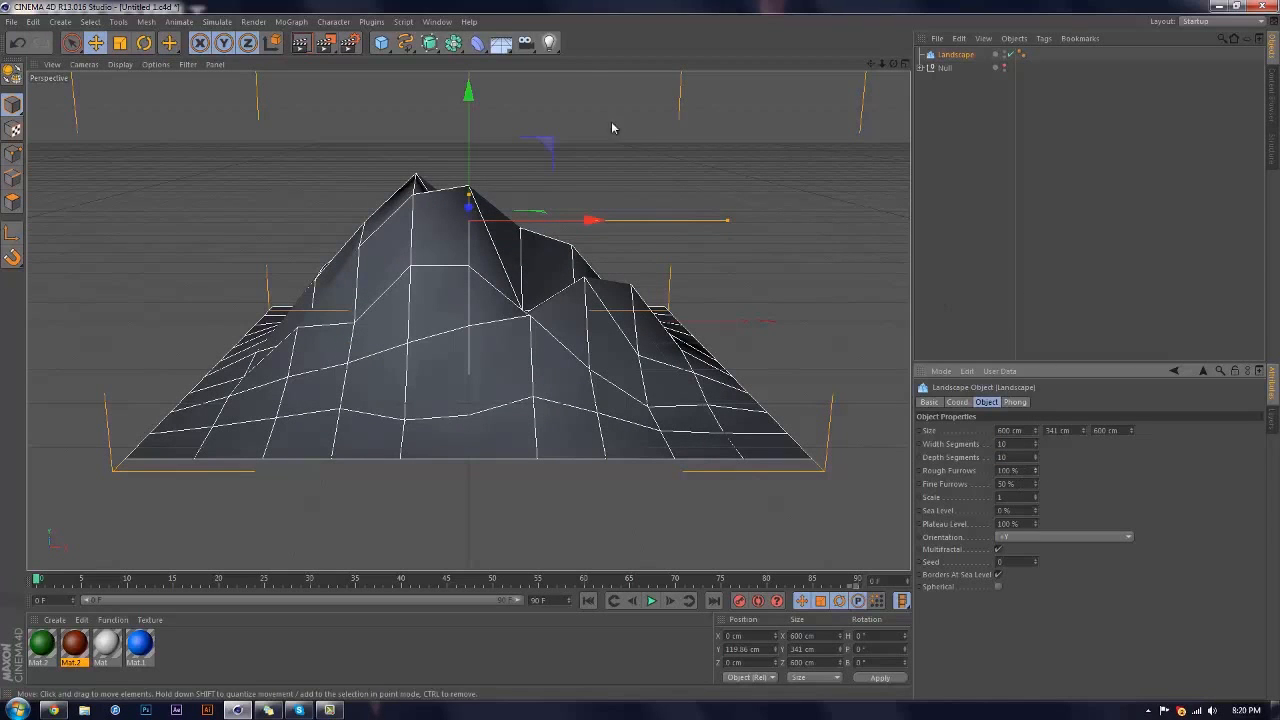
Add a Displacer as a child of the landscape and give it a Noise shader
{"action": "left_click_drag", "start_coordinate": [480, 43], "coordinate": [528, 200]}
{"action": "left_click_drag", "start_coordinate": [977, 55], "coordinate": [962, 72]}
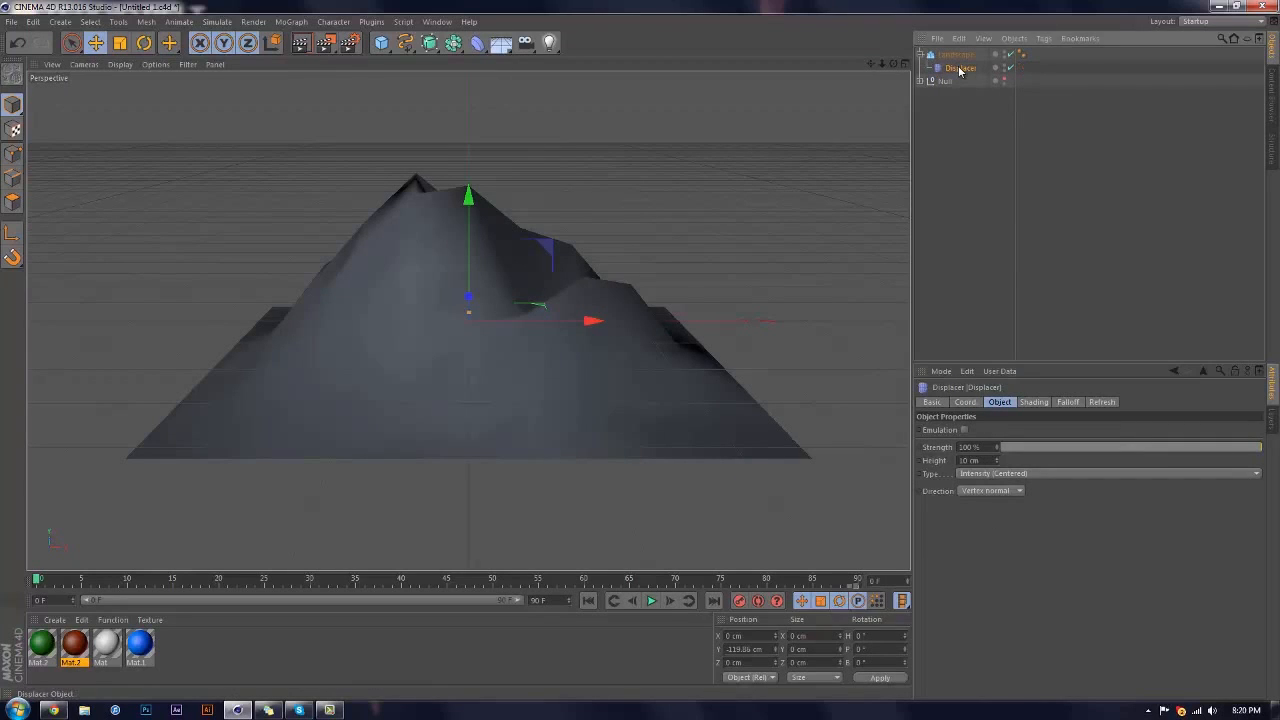
{"action": "left_click", "coordinate": [1032, 402]}
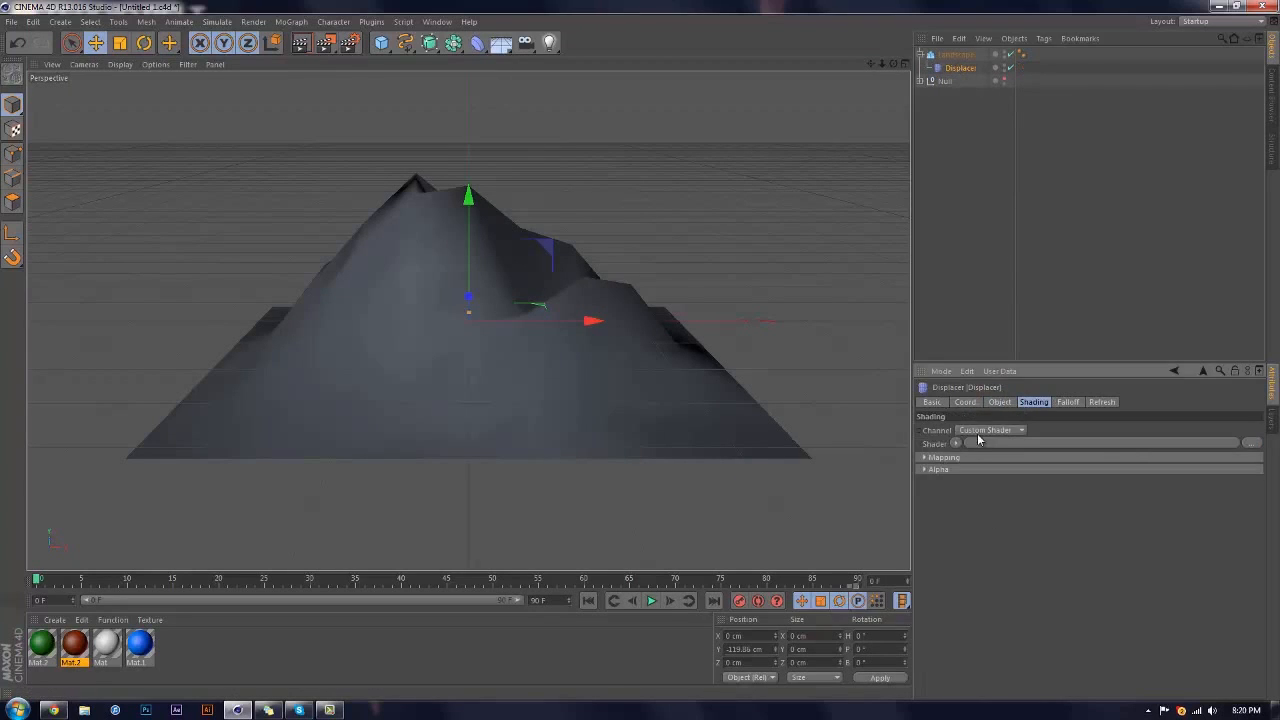
{"action": "left_click", "coordinate": [957, 443]}
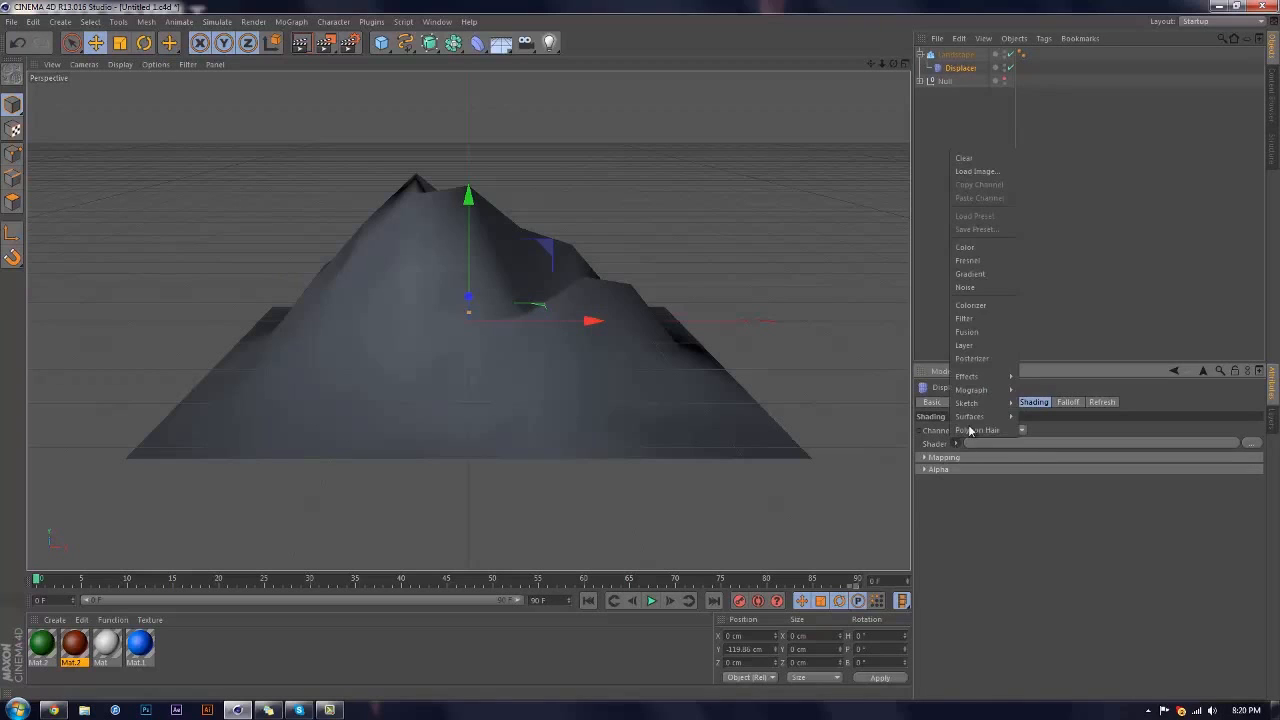
{"action": "left_click", "coordinate": [975, 288]}
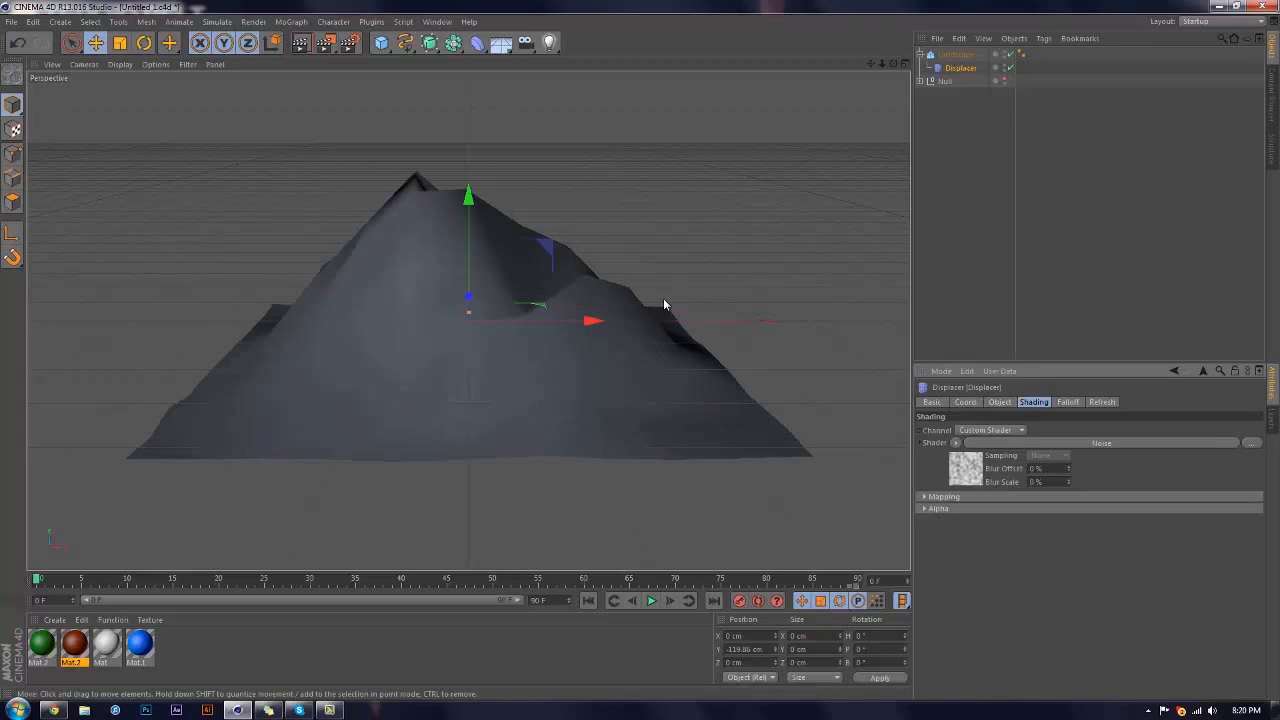
Delete the landscape's Phong tag and apply the reddish-brown material Mat.2 to the mountain
{"action": "left_click", "coordinate": [1022, 55]}
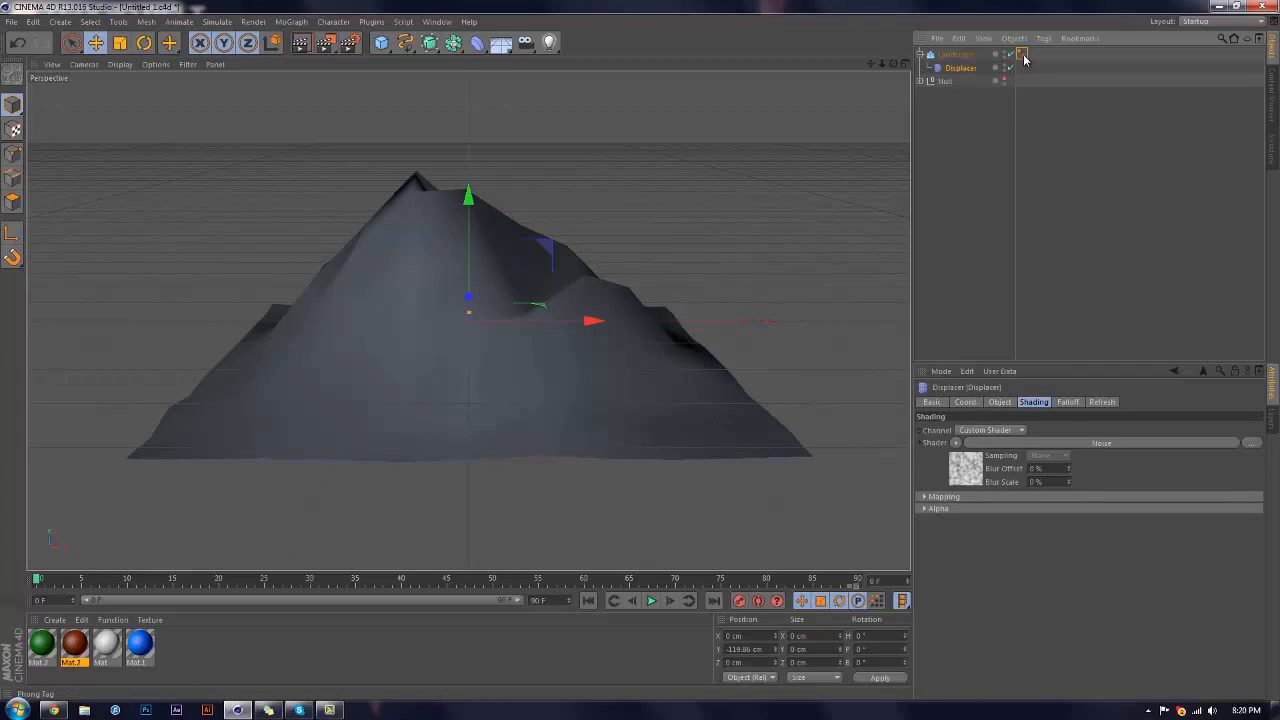
{"action": "key", "text": "Delete"}
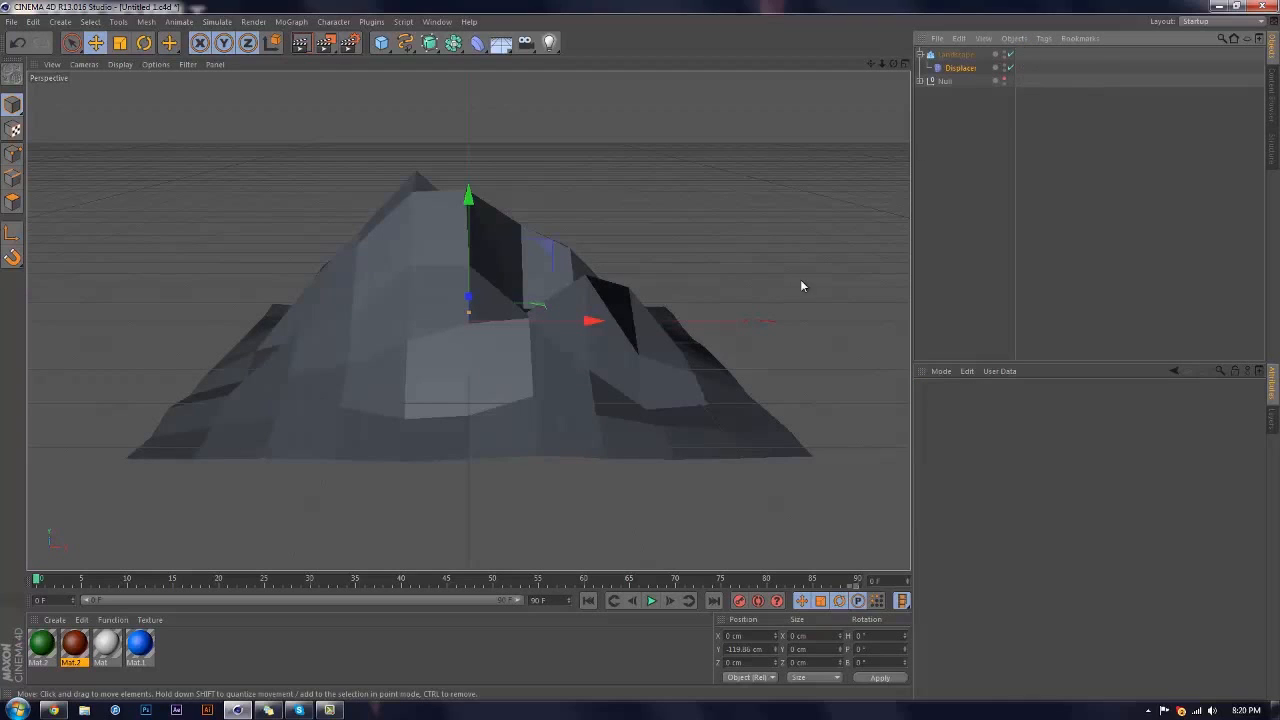
{"action": "left_click_drag", "start_coordinate": [74, 645], "coordinate": [404, 398]}
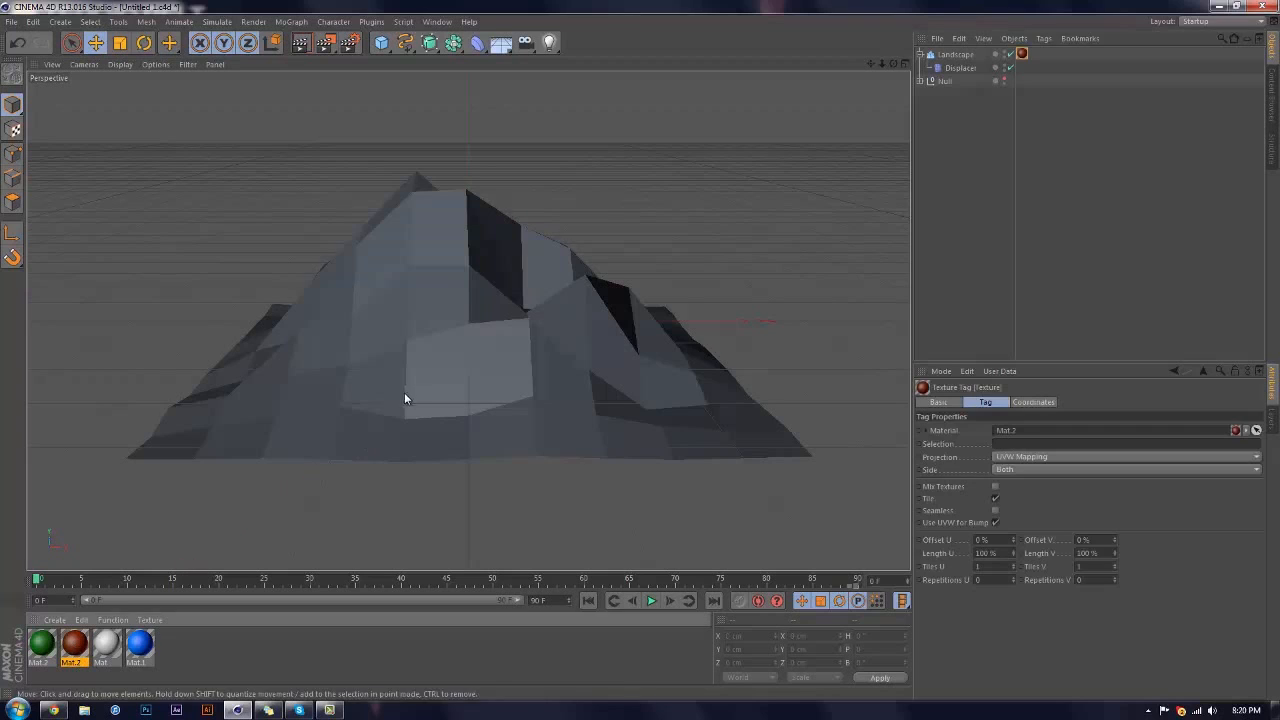
Test-render the mountain and move Light.1 and Light out of the hidden Null group to the top of the object hierarchy
{"action": "left_click", "coordinate": [301, 43]}
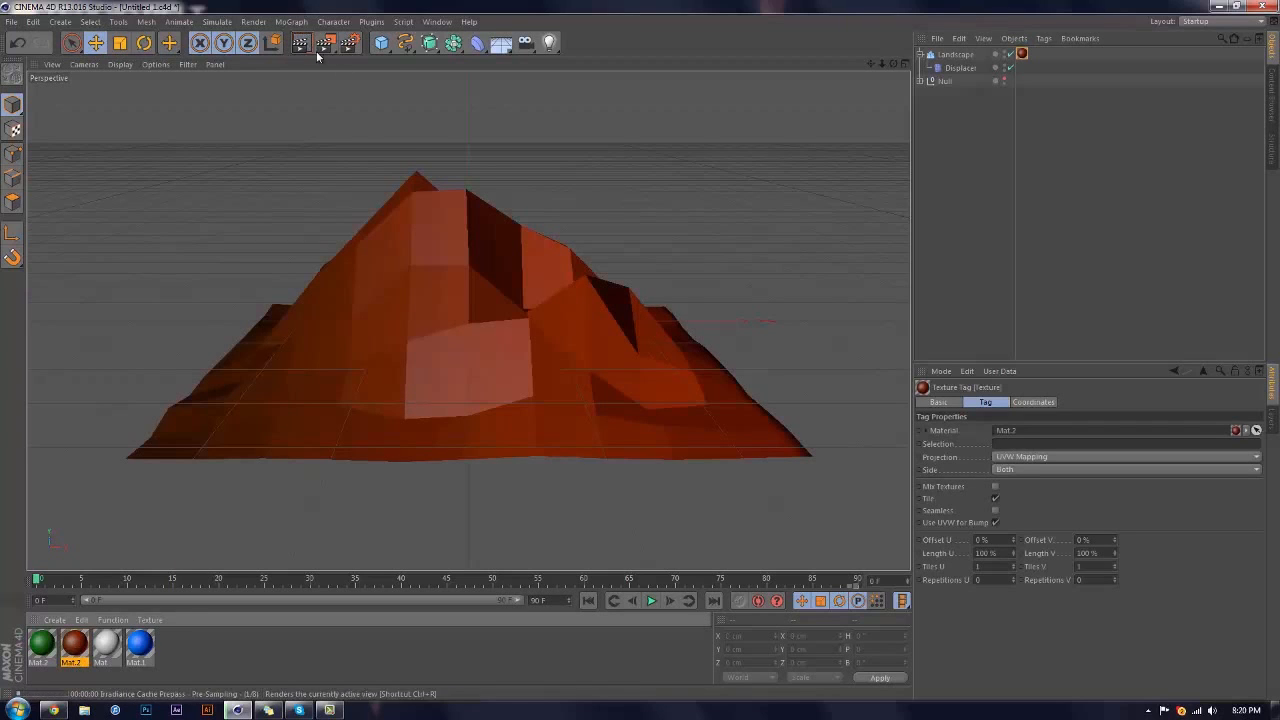
{"action": "left_click", "coordinate": [970, 163]}
{"action": "left_click", "coordinate": [920, 80]}
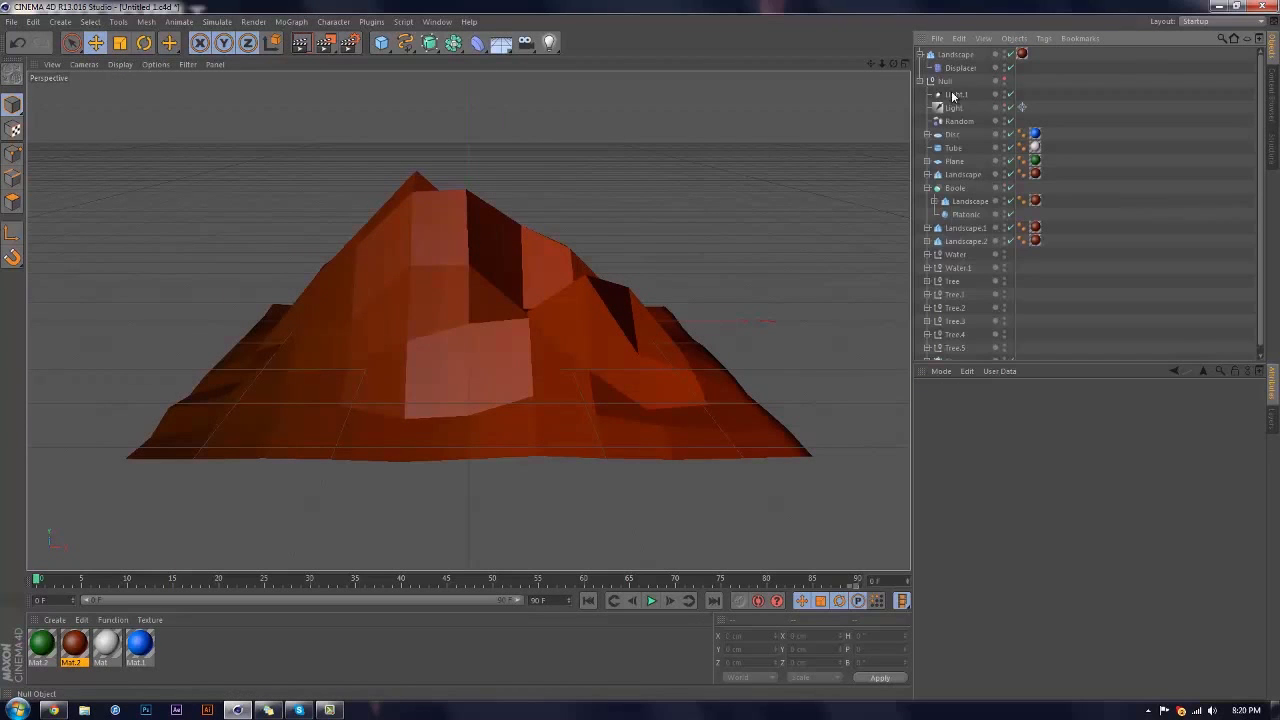
{"action": "left_click", "coordinate": [968, 94]}
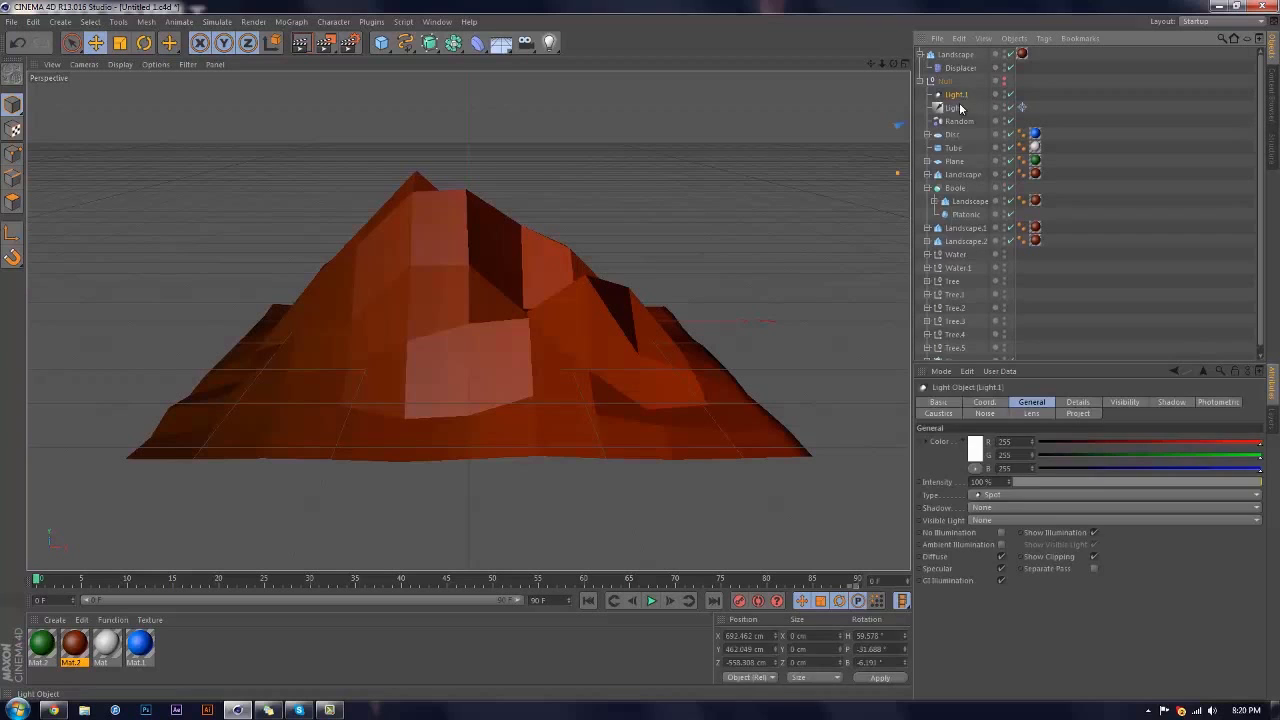
{"action": "left_click", "coordinate": [955, 109], "text": "shift"}
{"action": "left_click_drag", "start_coordinate": [957, 107], "coordinate": [966, 50]}
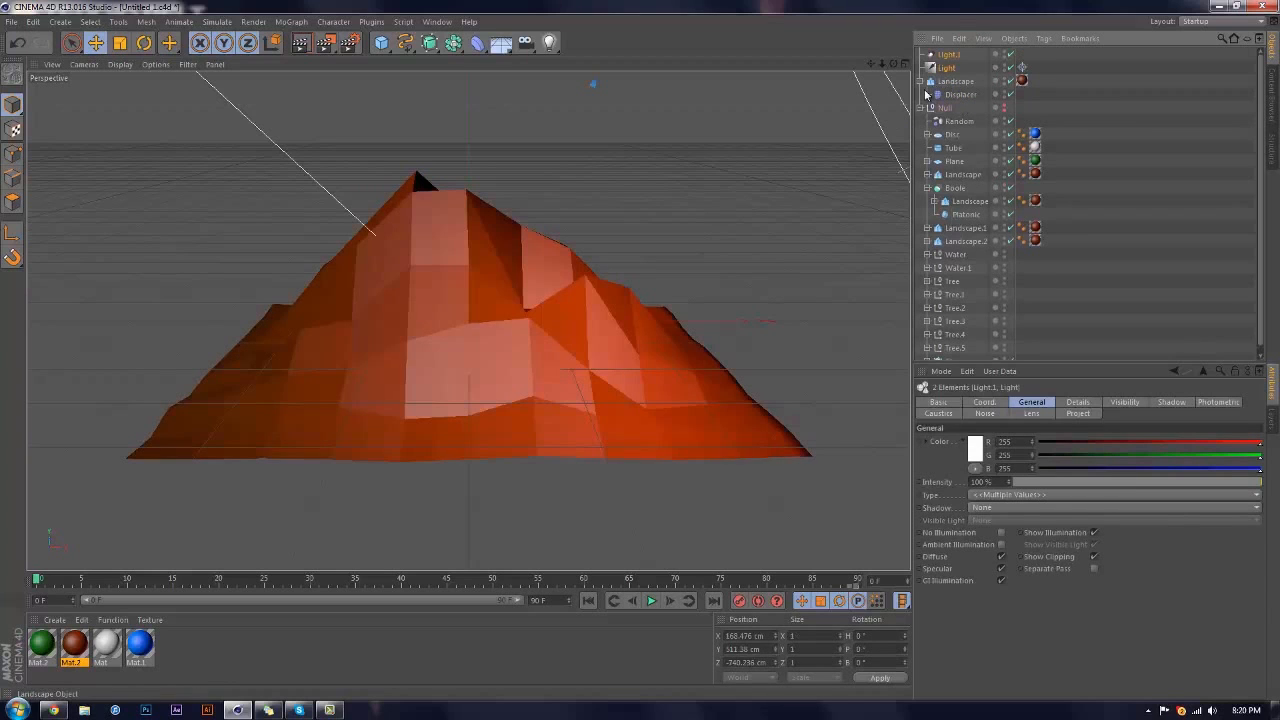
{"action": "left_click", "coordinate": [920, 107]}
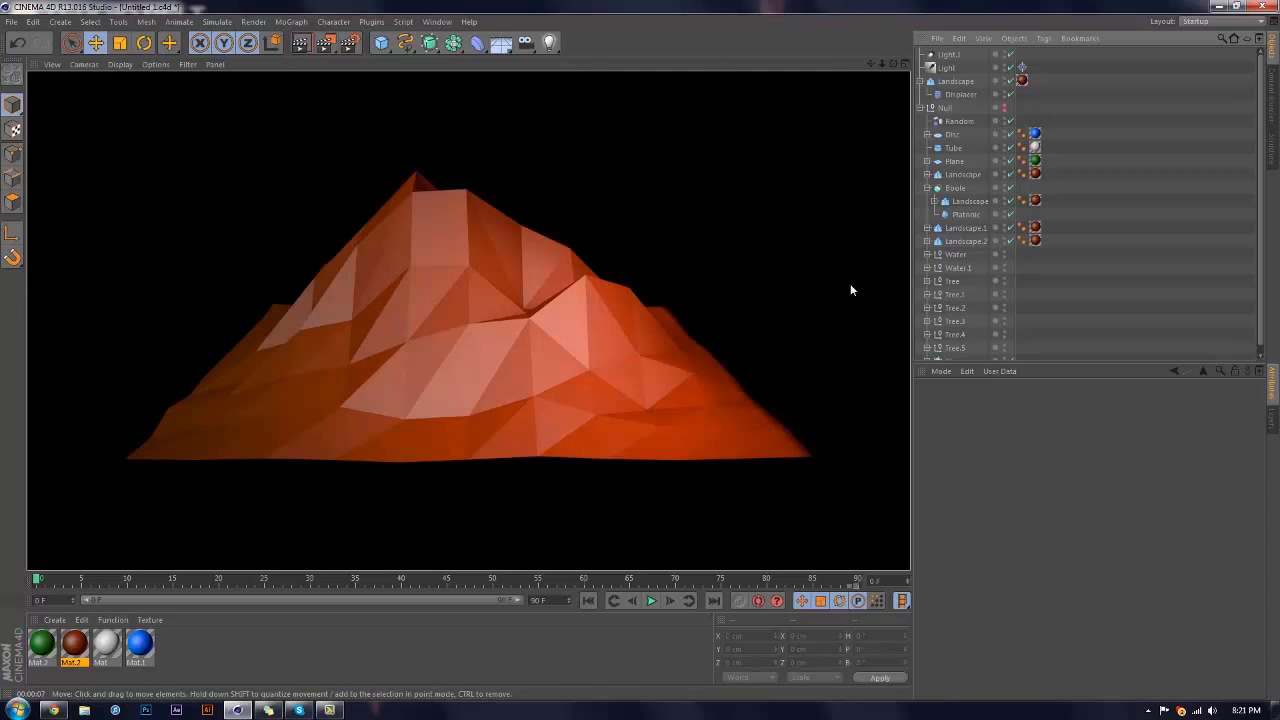
{"action": "left_click", "coordinate": [920, 107]}
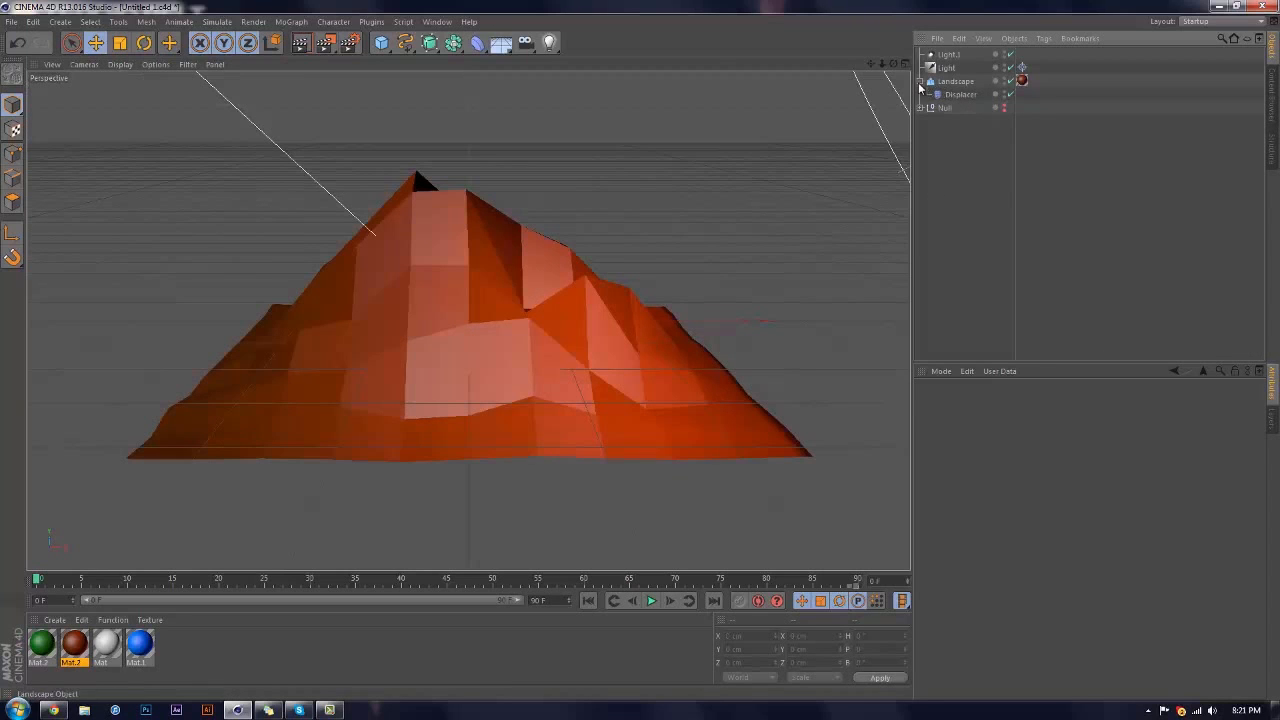
{"action": "left_click", "coordinate": [919, 82]}
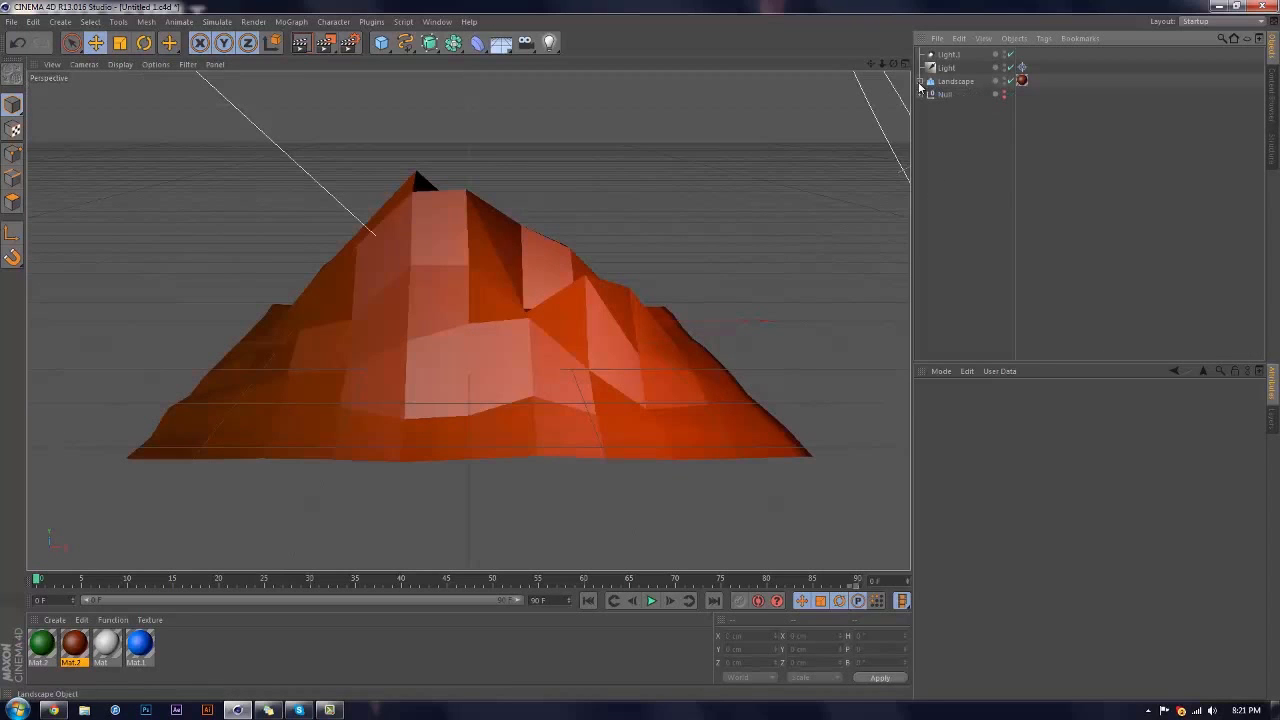
Add a ground Plane of 9999 by 9999 cm and apply the green material to it
{"action": "left_click", "coordinate": [953, 81]}
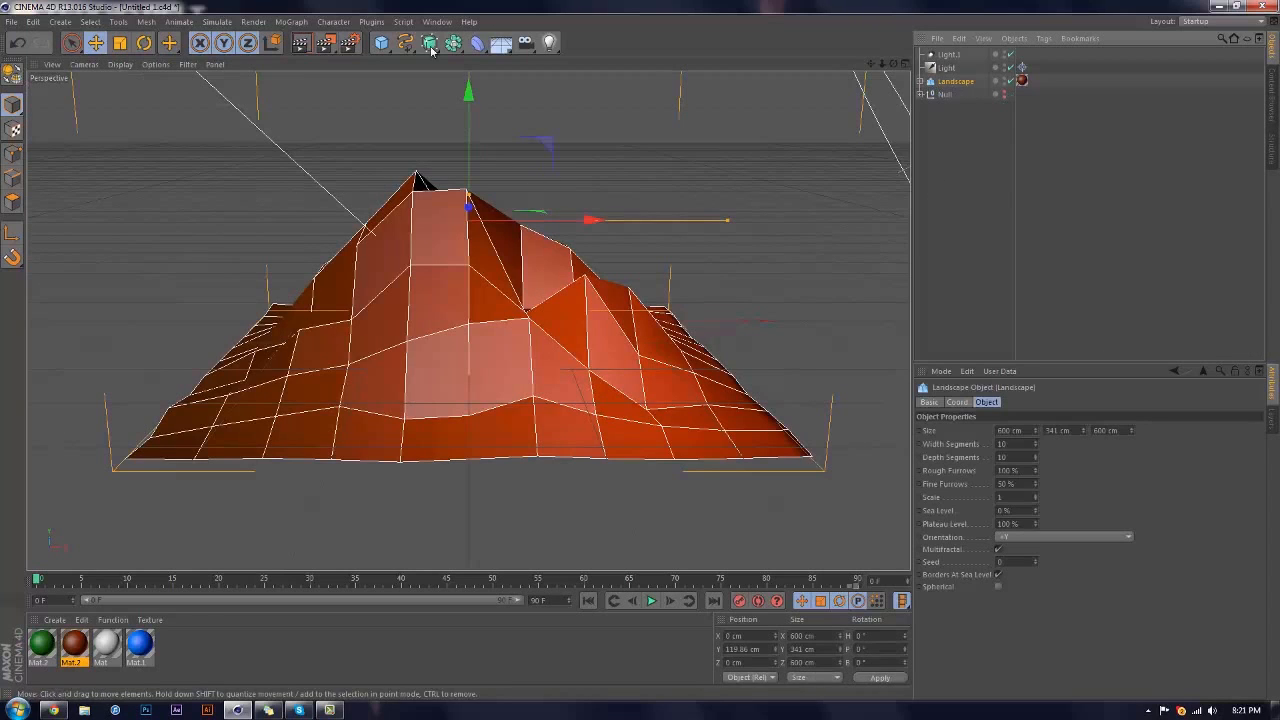
{"action": "left_click", "coordinate": [381, 43]}
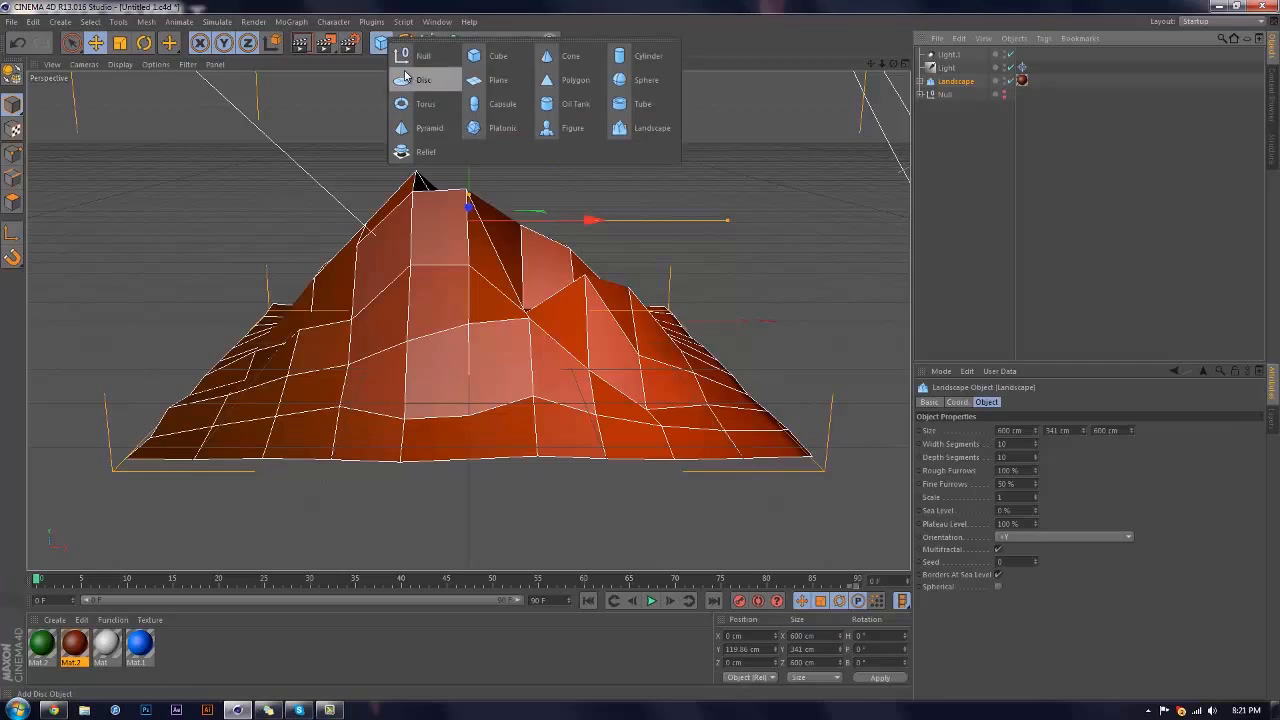
{"action": "left_click", "coordinate": [506, 89]}
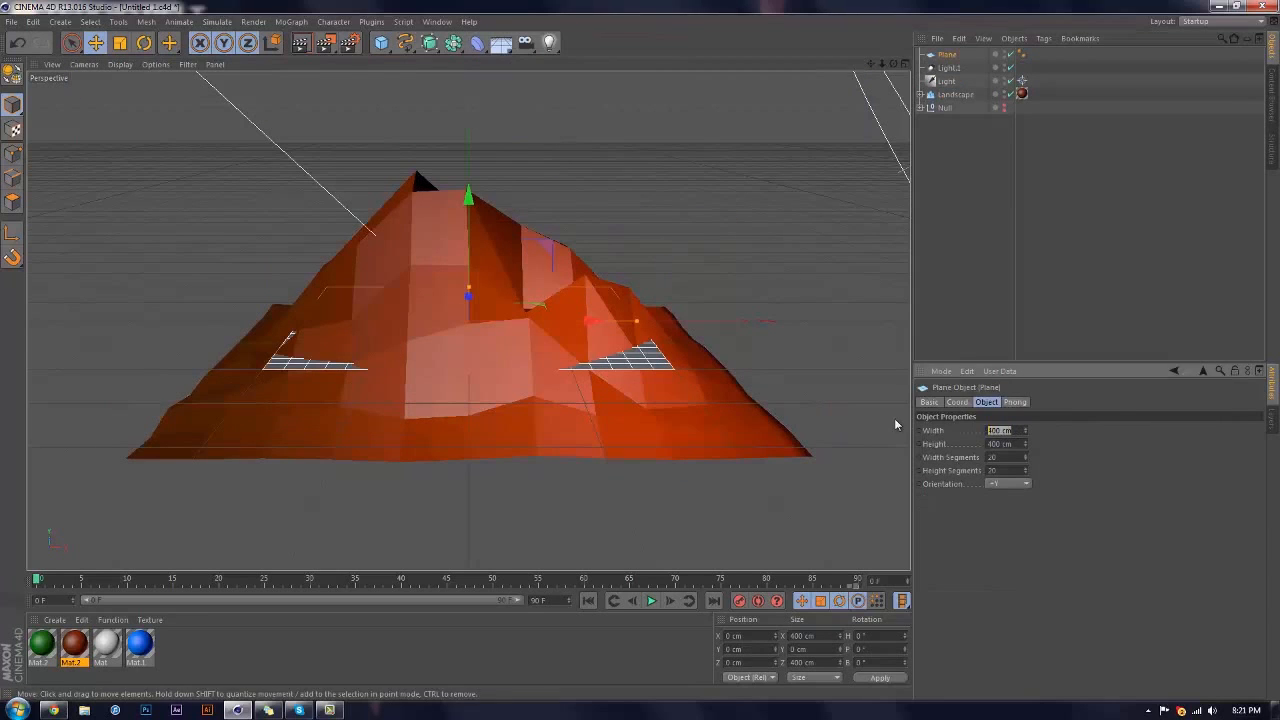
{"action": "type", "text": "9999"}
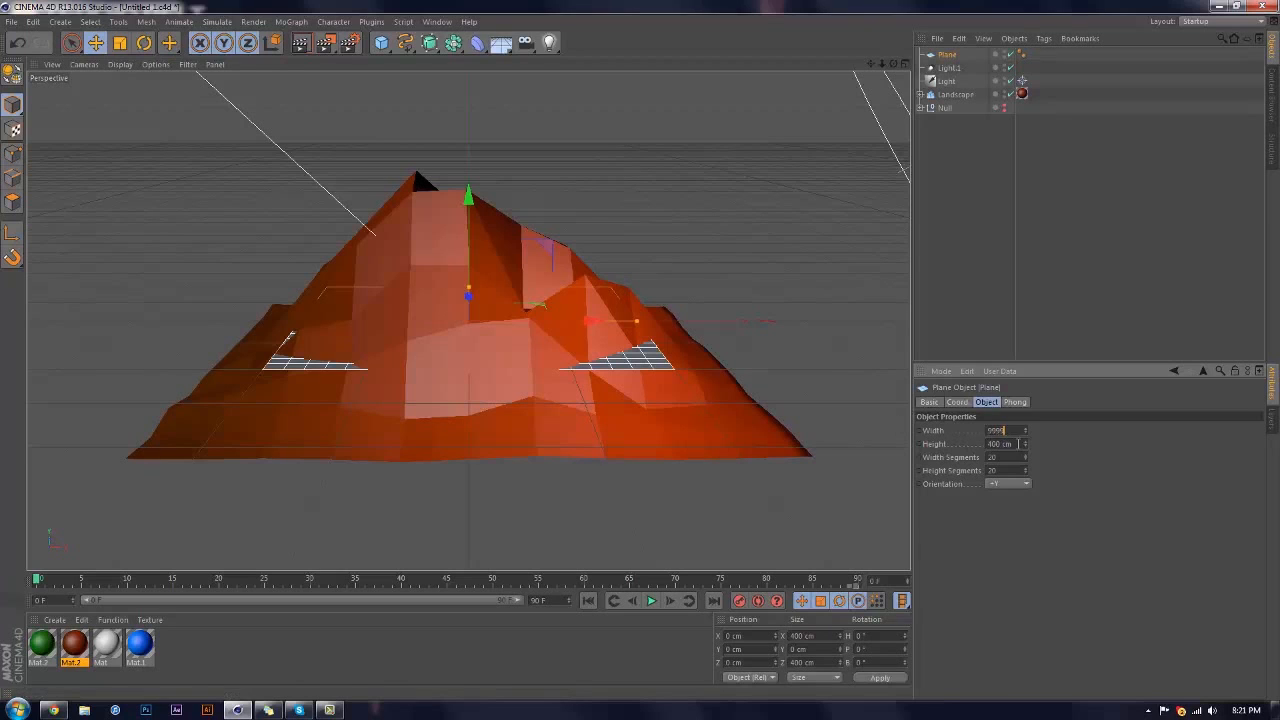
{"action": "key", "text": "Tab"}
{"action": "type", "text": "9999"}
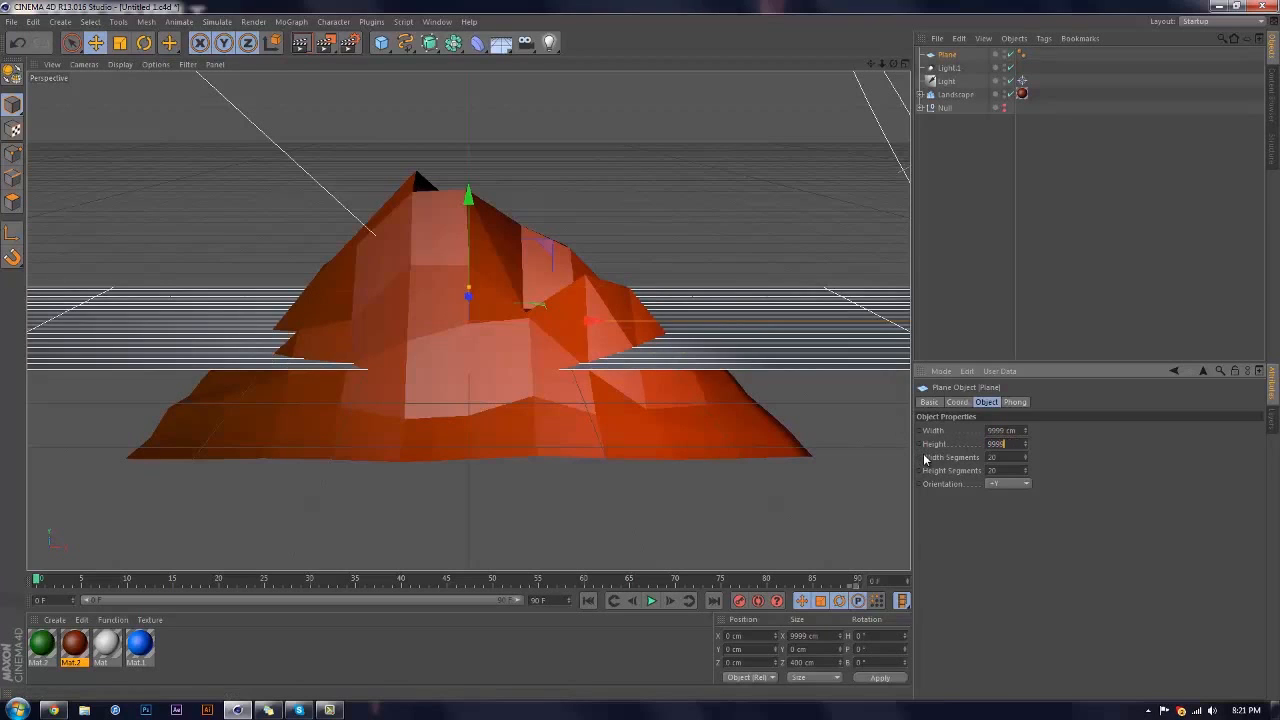
{"action": "key", "text": "Return"}
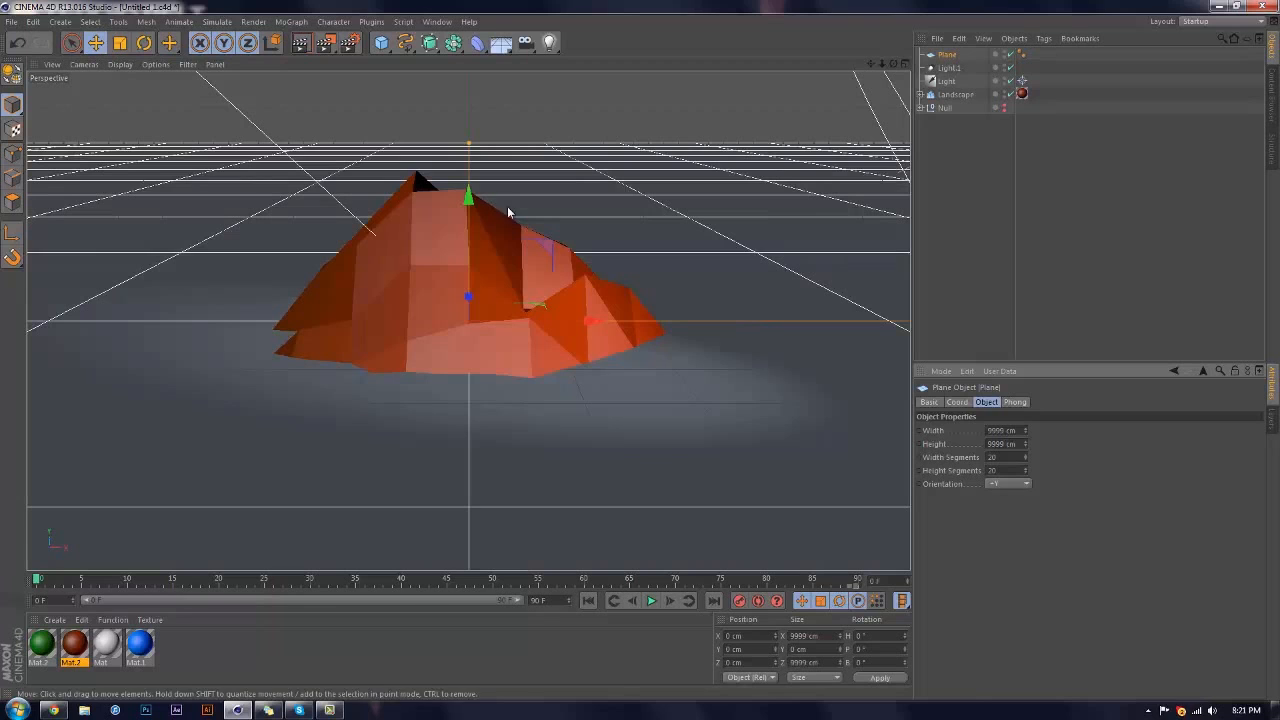
{"action": "left_click_drag", "start_coordinate": [180, 541], "coordinate": [326, 475]}
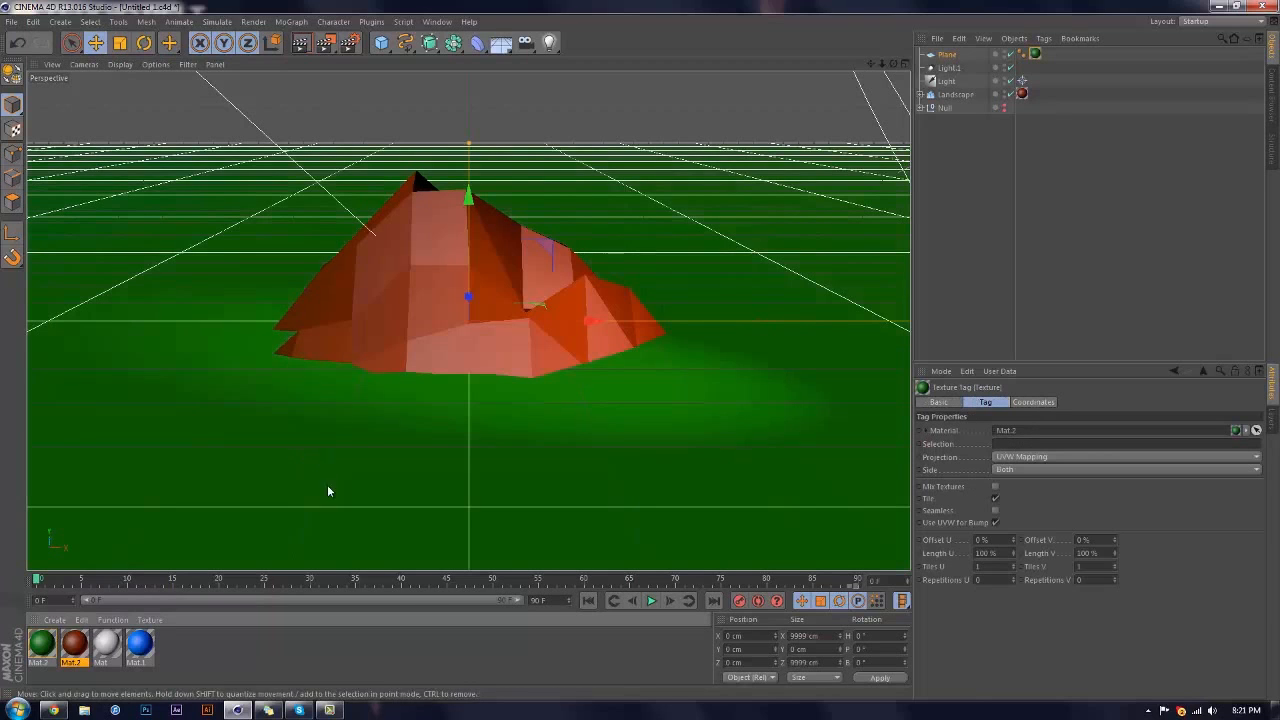
Move the orange knot of the reddish-brown material's color gradient to the very end of the gradient
{"action": "double_click", "coordinate": [73, 645]}
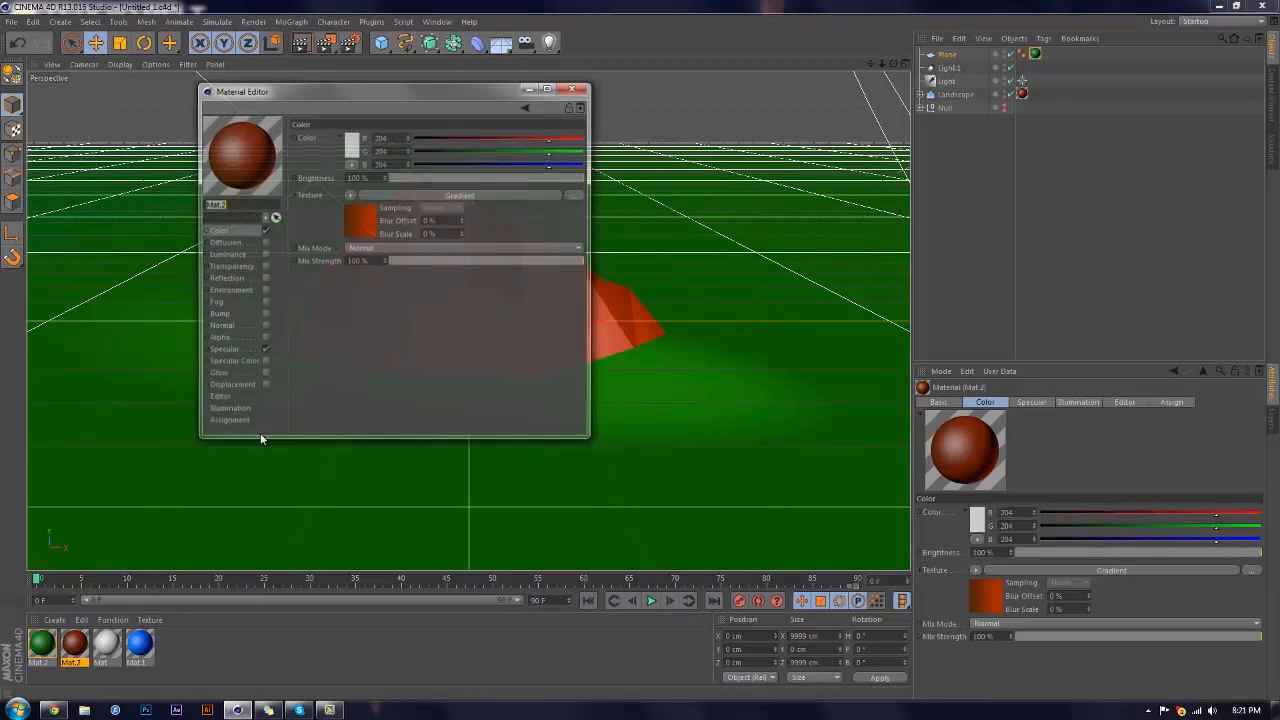
{"action": "left_click", "coordinate": [370, 222]}
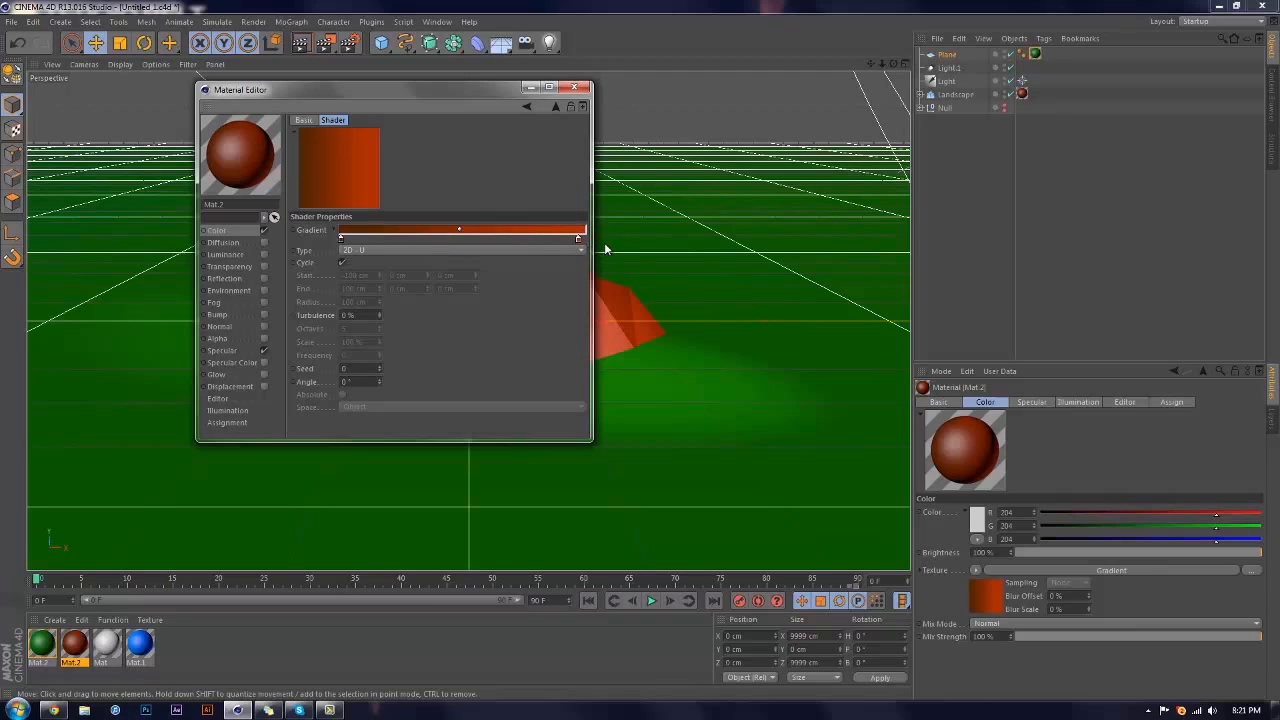
{"action": "left_click_drag", "start_coordinate": [579, 239], "coordinate": [586, 239]}
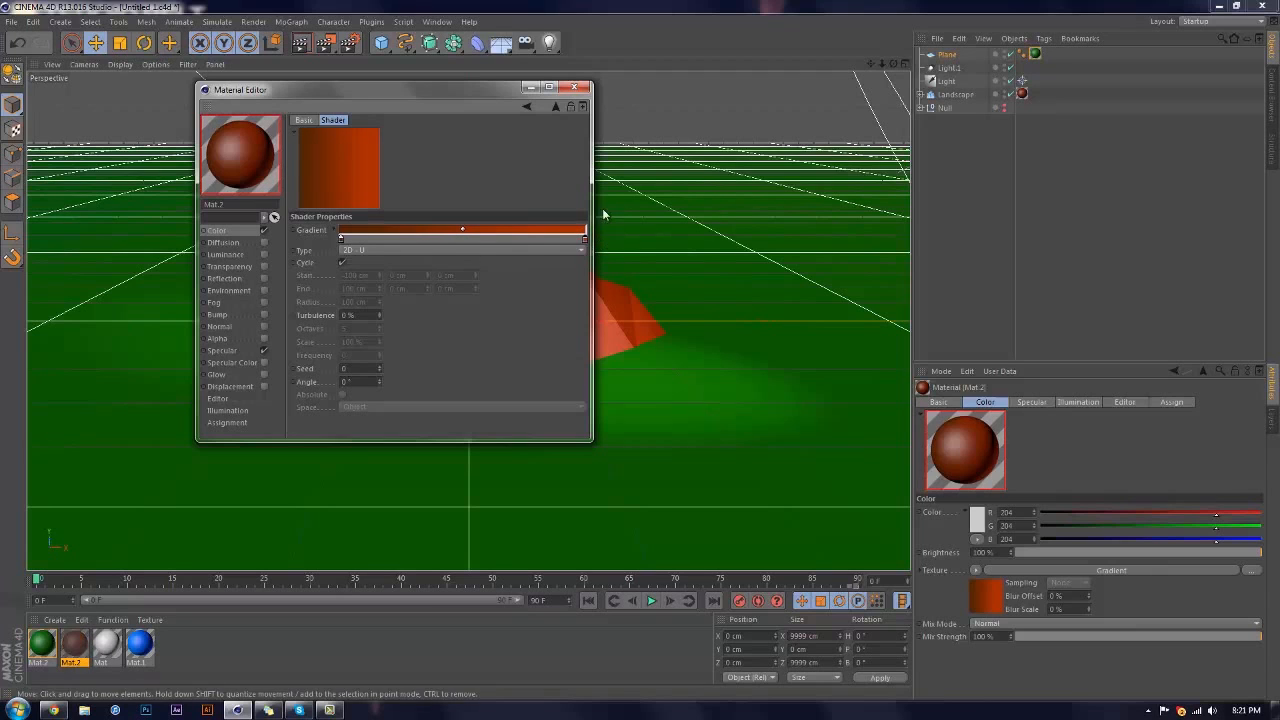
{"action": "left_click", "coordinate": [574, 87]}
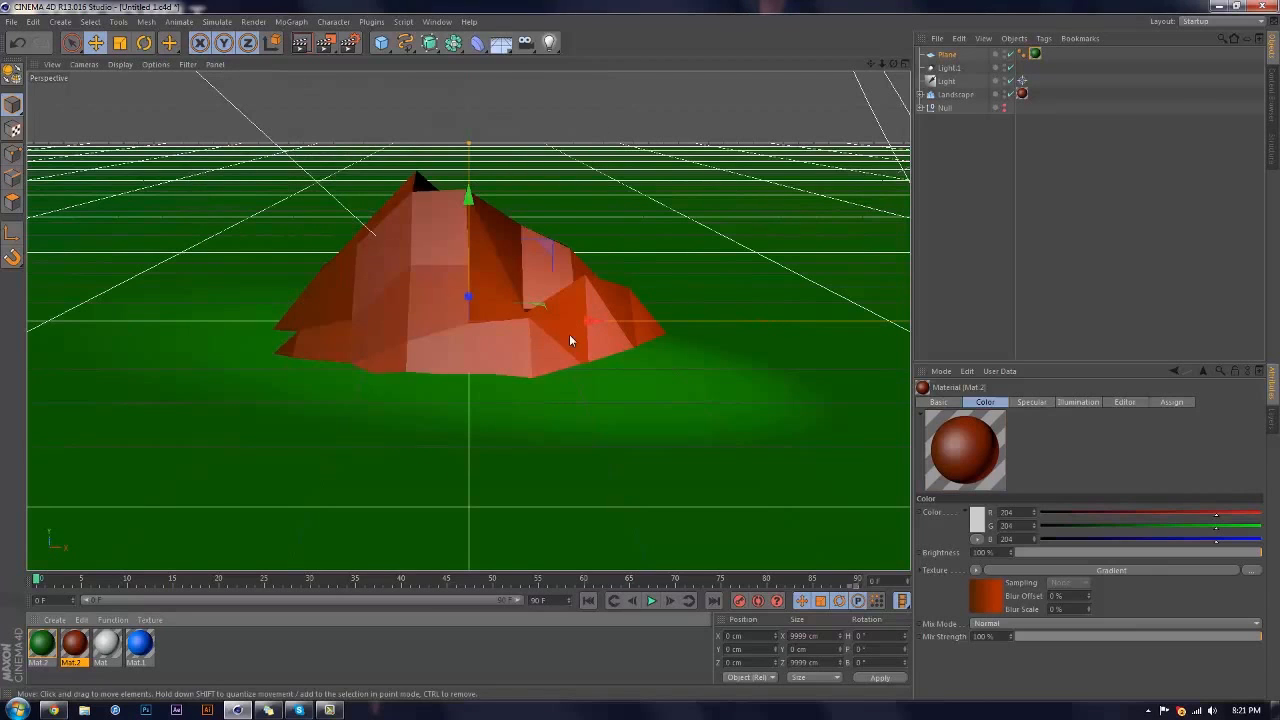
Copy the landscape's Displacer into the ground plane and delete the plane's Phong tag
{"action": "left_click", "coordinate": [919, 92]}
{"action": "left_click", "coordinate": [920, 94]}
{"action": "left_click_drag", "start_coordinate": [956, 110], "coordinate": [952, 58]}
{"action": "left_click", "coordinate": [1028, 55]}
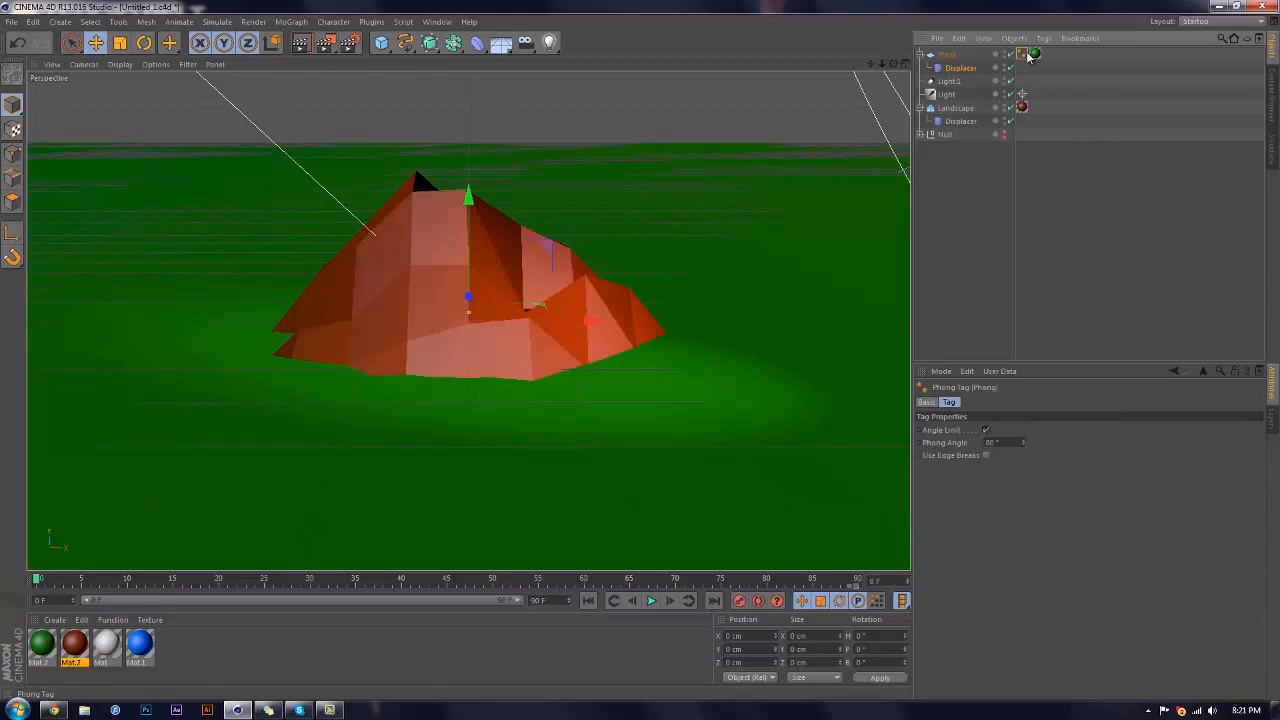
Set the ground plane's width segments and height segments to 100 each
{"action": "left_click", "coordinate": [947, 55]}
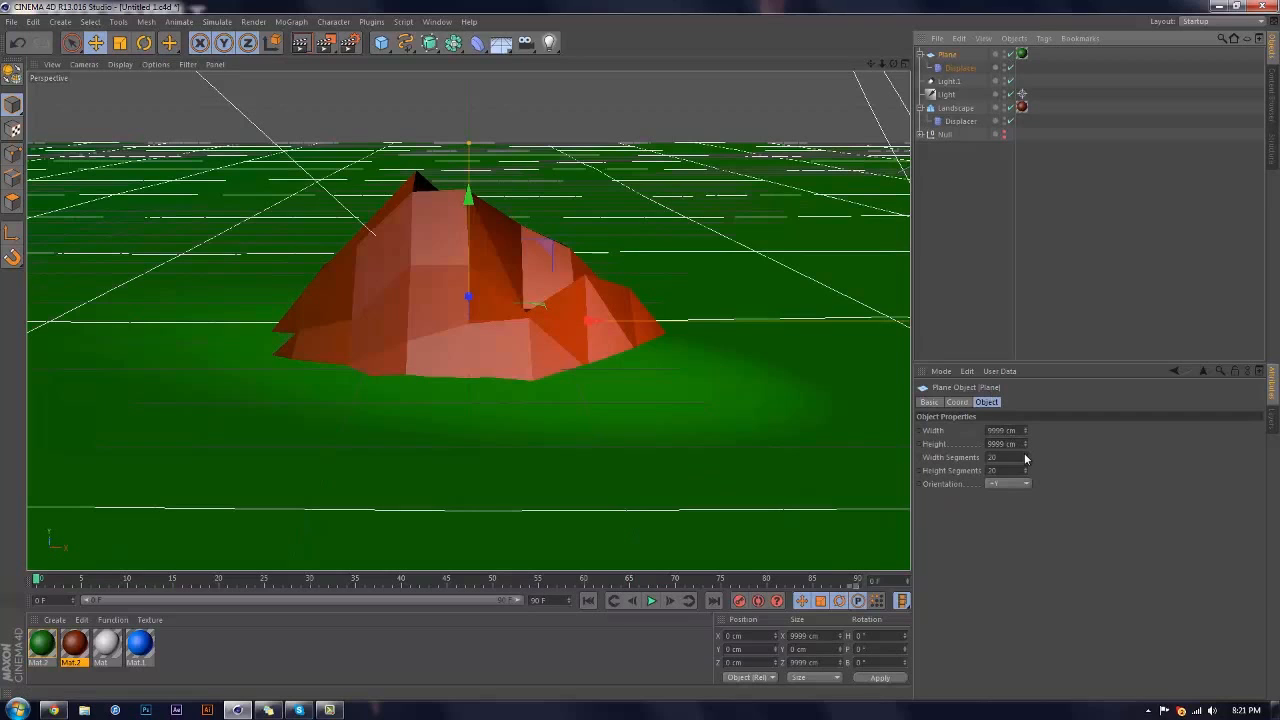
{"action": "left_click_drag", "start_coordinate": [1025, 458], "coordinate": [817, 583]}
{"action": "type", "text": "100"}
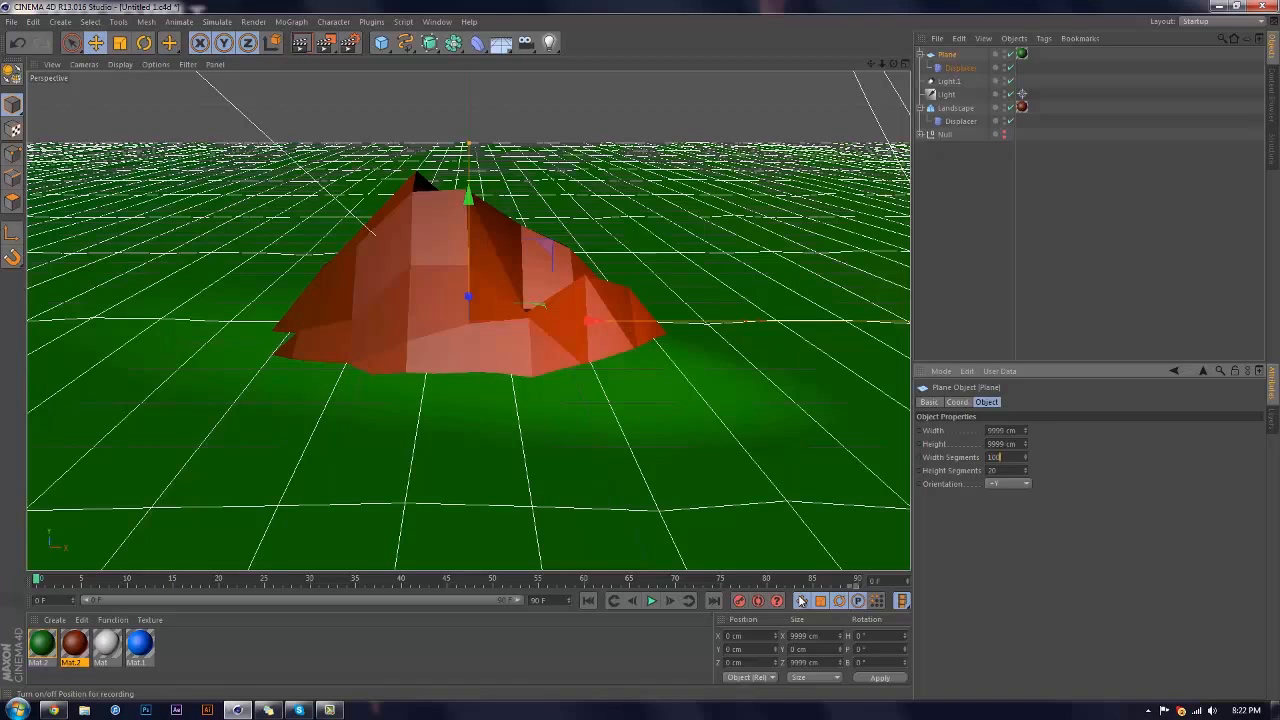
{"action": "key", "text": "Tab"}
{"action": "type", "text": "1"}
{"action": "key", "text": "Return"}
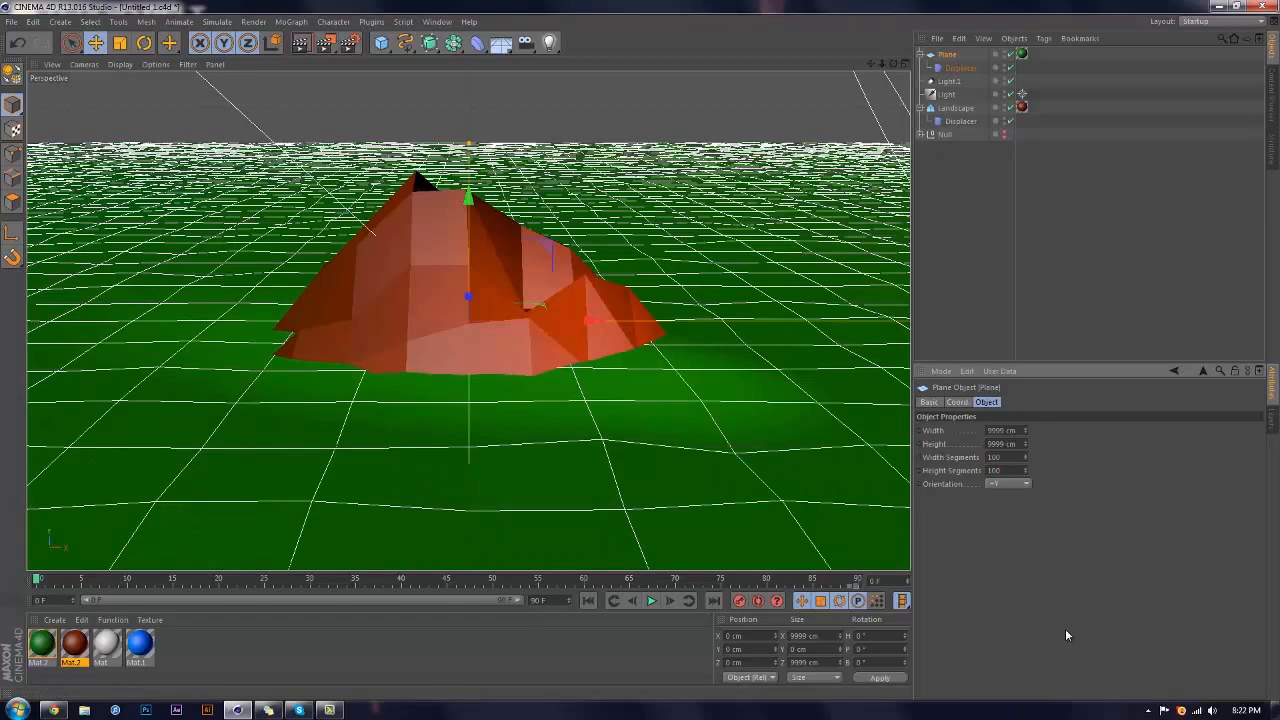
Lower the ground plane beneath the mountain to a Y position of about -50 cm and test-render the view
{"action": "left_click_drag", "start_coordinate": [463, 199], "coordinate": [474, 245]}
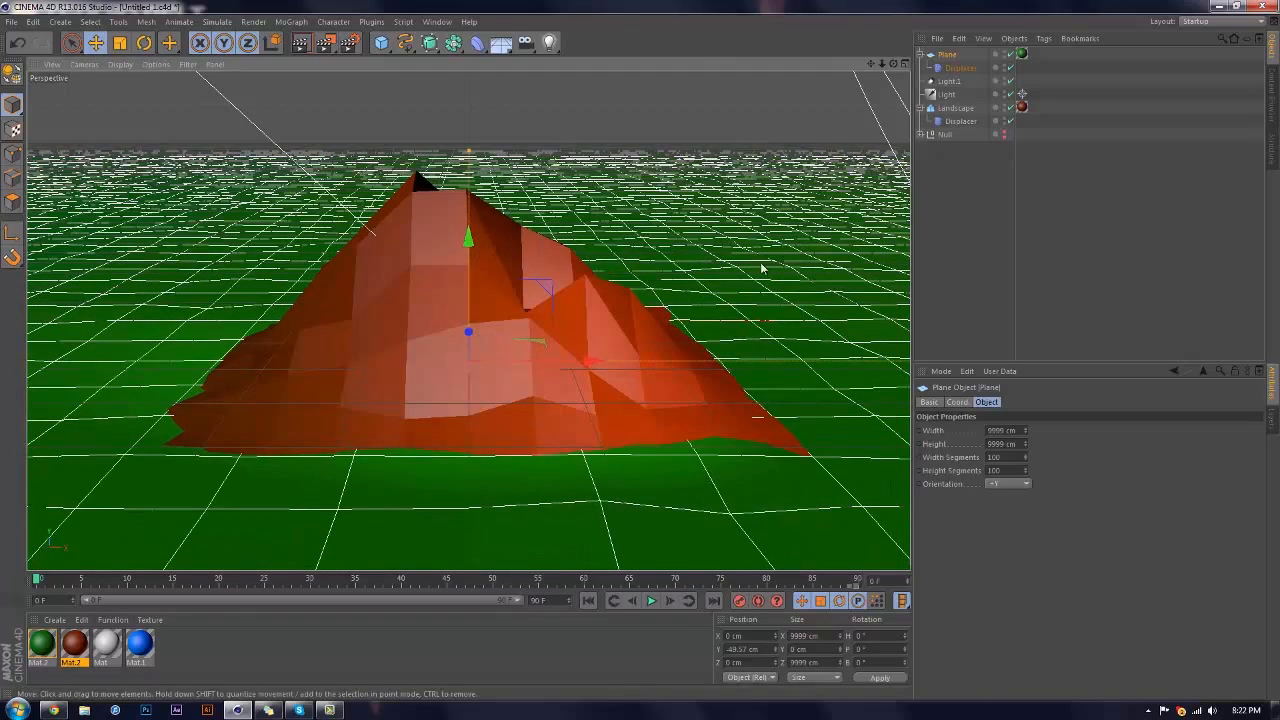
{"action": "left_click", "coordinate": [1098, 294]}
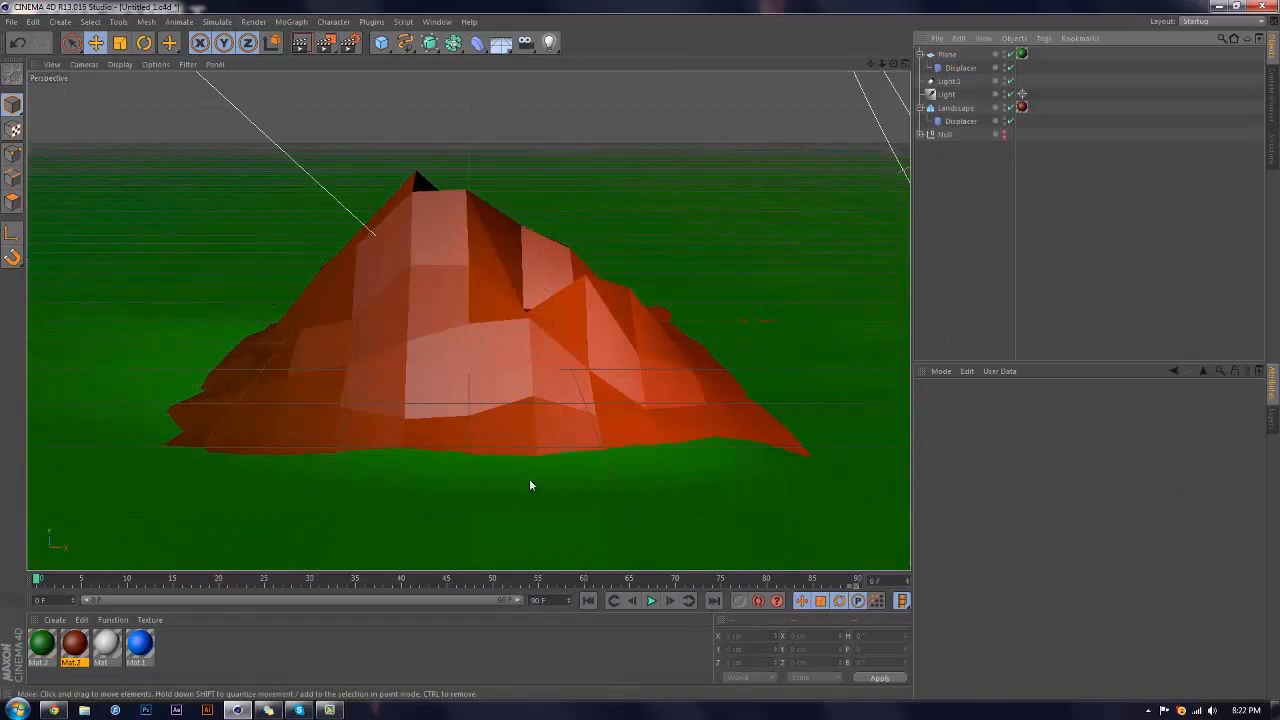
{"action": "left_click", "coordinate": [301, 44]}
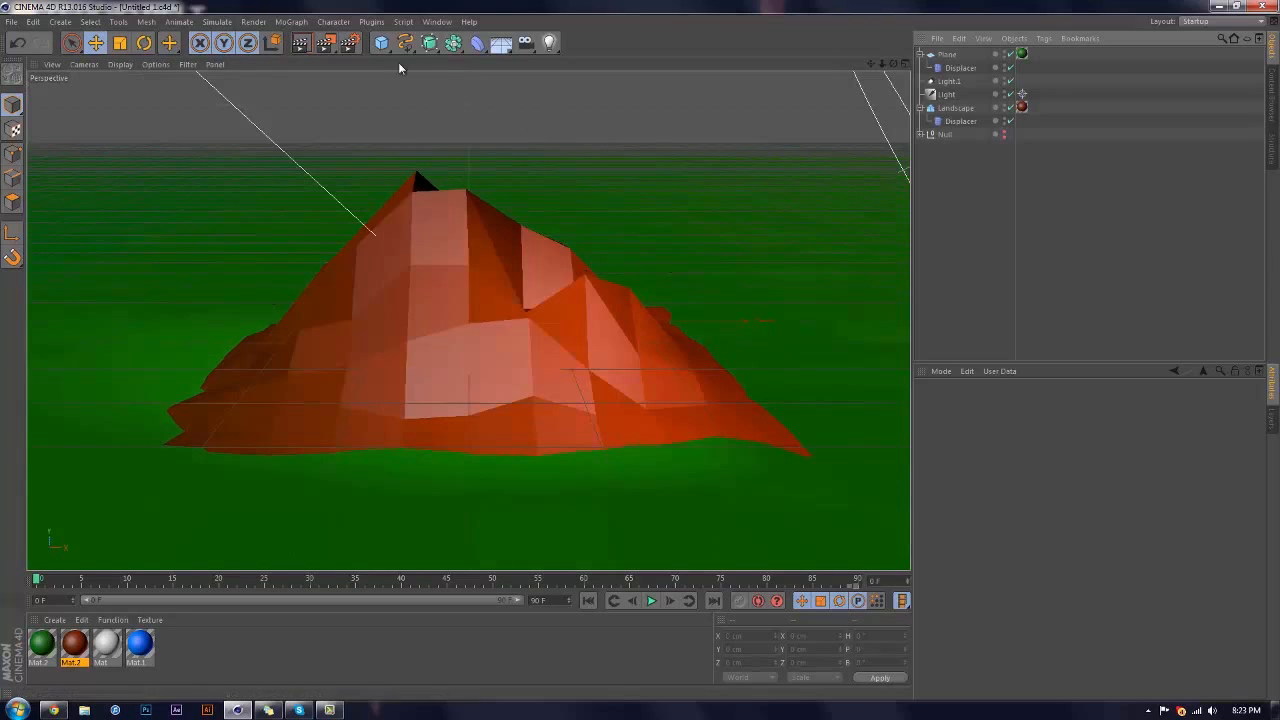
Add a Cylinder and move it in front of the mountain to a Z position of about -326 cm
{"action": "left_click_drag", "start_coordinate": [381, 42], "coordinate": [628, 56]}
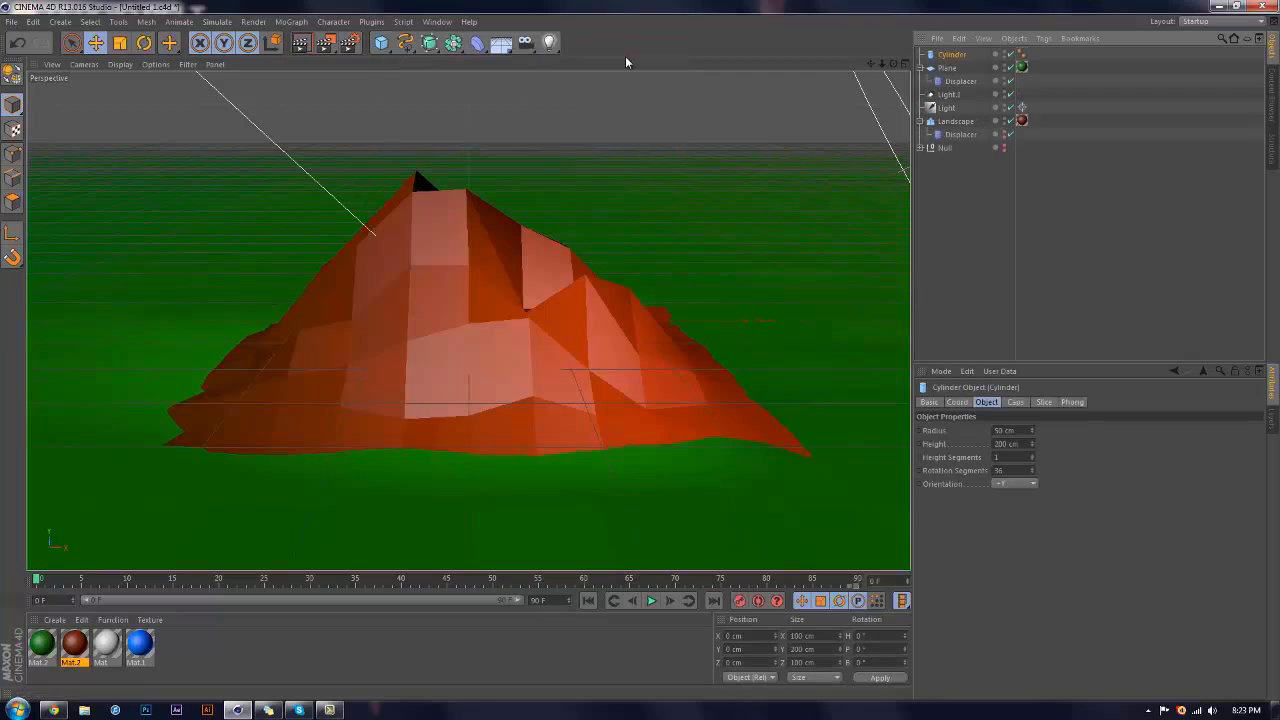
{"action": "left_click", "coordinate": [905, 63]}
{"action": "left_click_drag", "start_coordinate": [689, 138], "coordinate": [688, 184]}
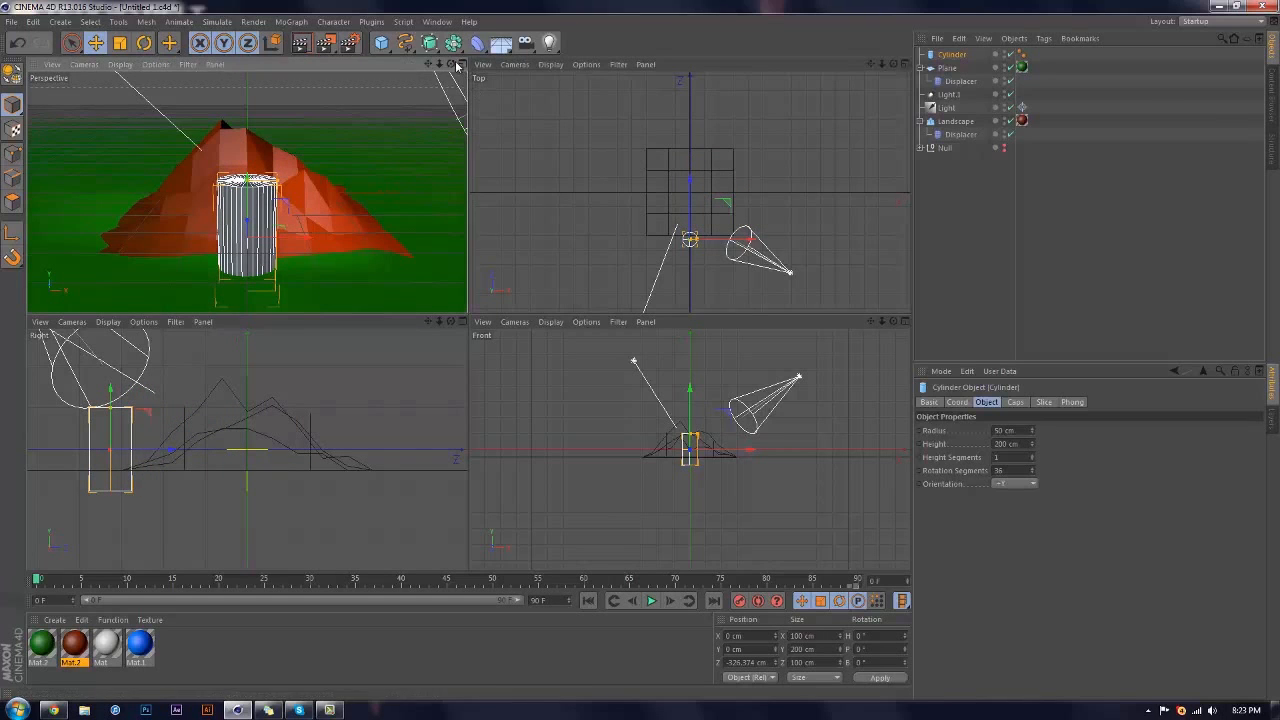
{"action": "left_click", "coordinate": [455, 64]}
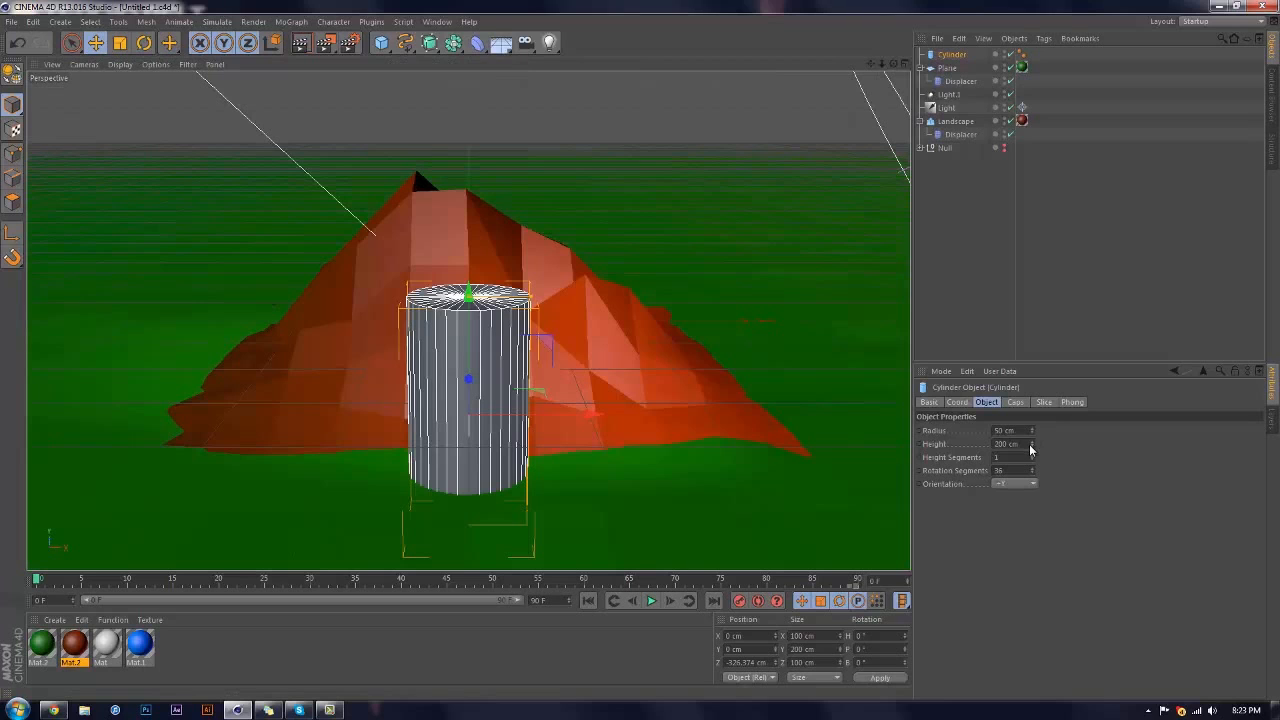
Give the cylinder a 30 cm radius, 11 height segments and 10 rotation segments, and move it beside the mountain to X about 255 cm
{"action": "mouse_move", "coordinate": [1031, 430]}
{"action": "left_mouse_down"}
{"action": "mouse_move", "coordinate": [1002, 555]}
{"action": "mouse_move", "coordinate": [1012, 415]}
{"action": "left_mouse_up"}
{"action": "type", "text": "30"}
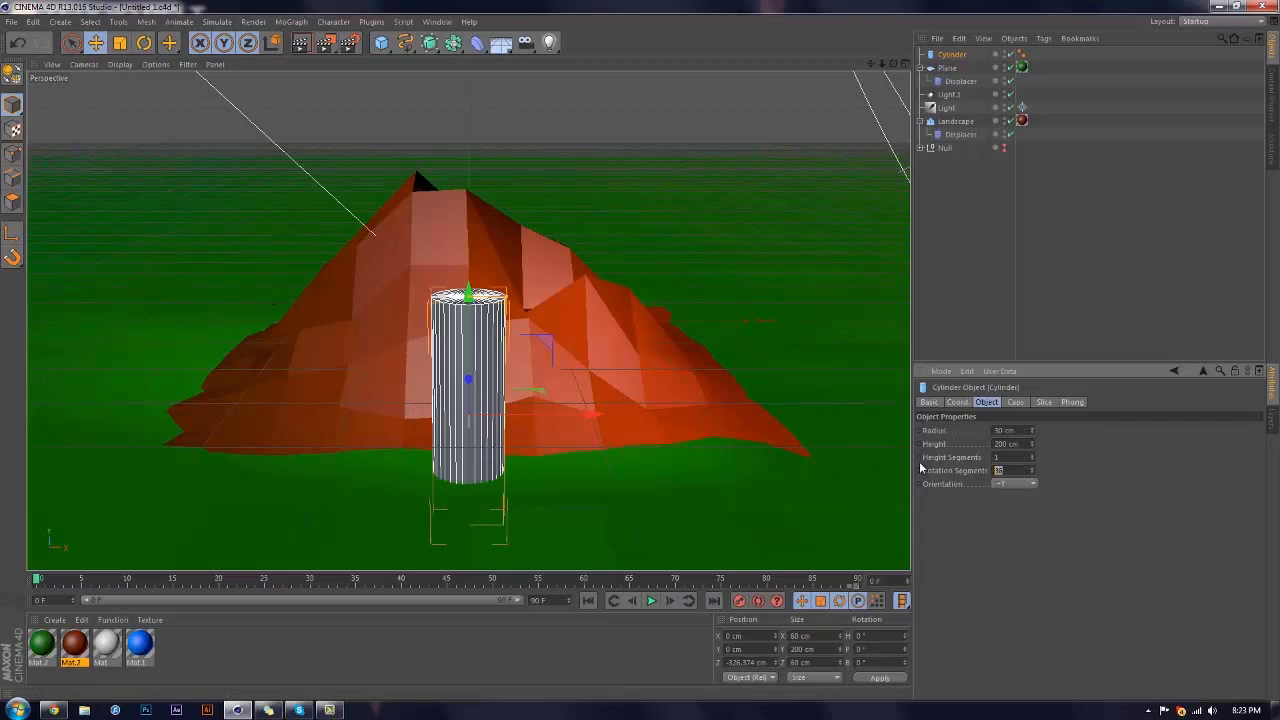
{"action": "type", "text": "10"}
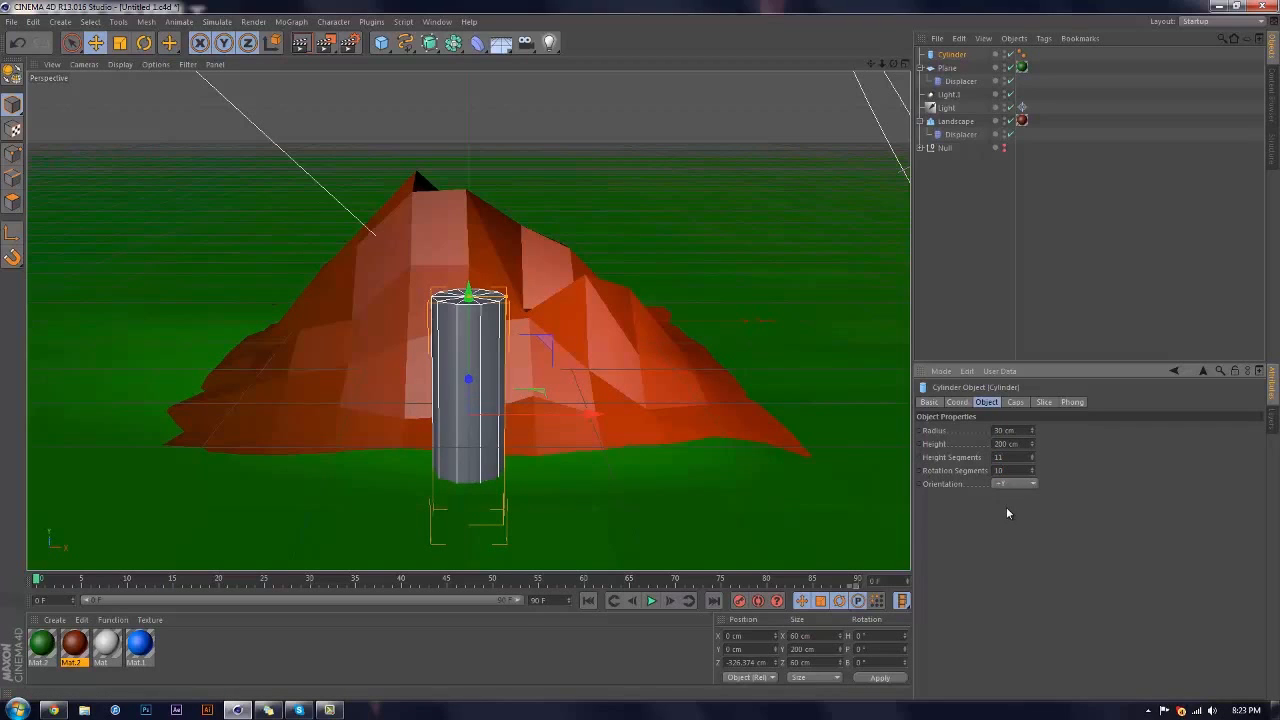
{"action": "left_click_drag", "start_coordinate": [596, 414], "coordinate": [908, 418]}
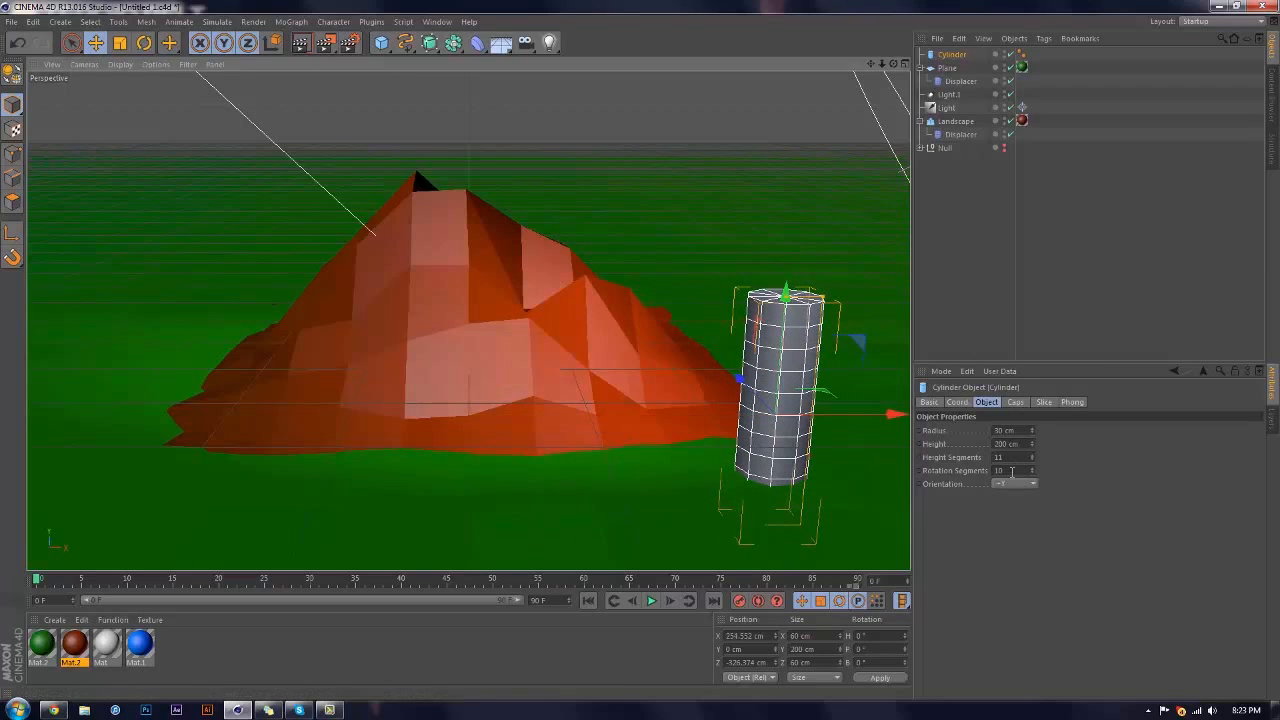
Set the cylinder's radius to 20 cm and its height to 100 cm to form a tree trunk
{"action": "left_click", "coordinate": [1026, 431]}
{"action": "type", "text": "20"}
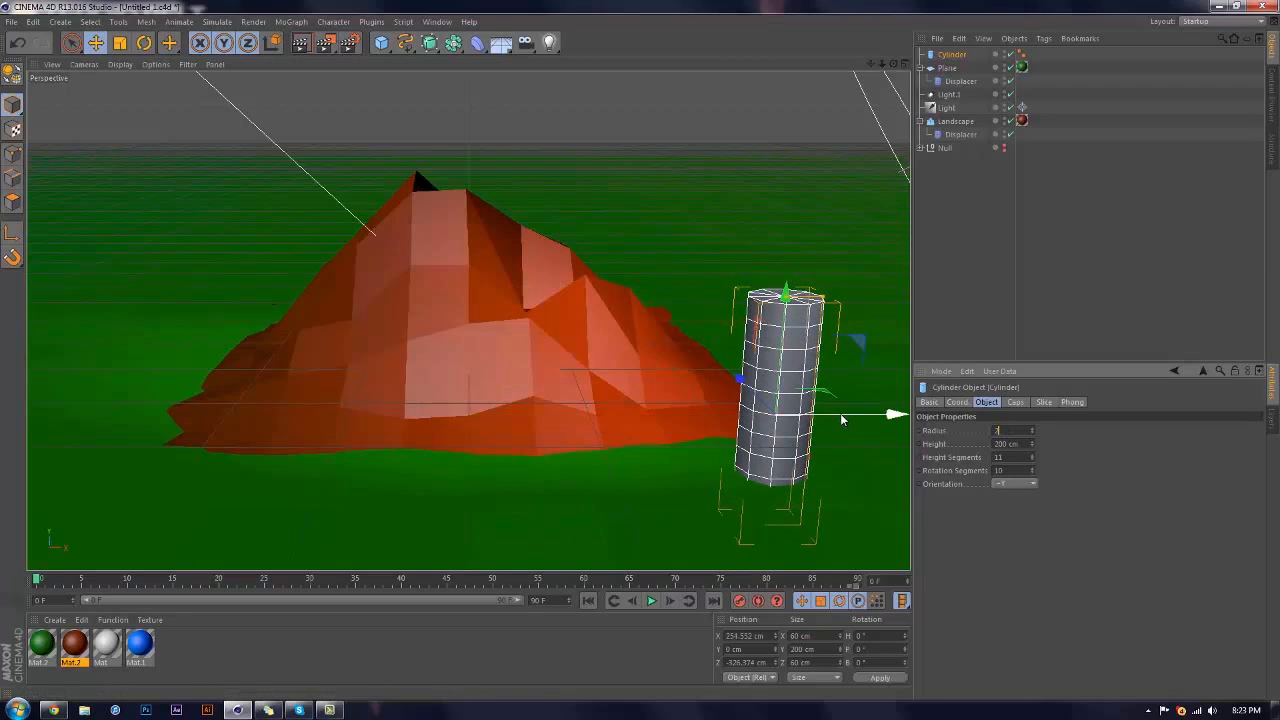
{"action": "key", "text": "Return"}
{"action": "left_click", "coordinate": [1020, 444]}
{"action": "type", "text": "100"}
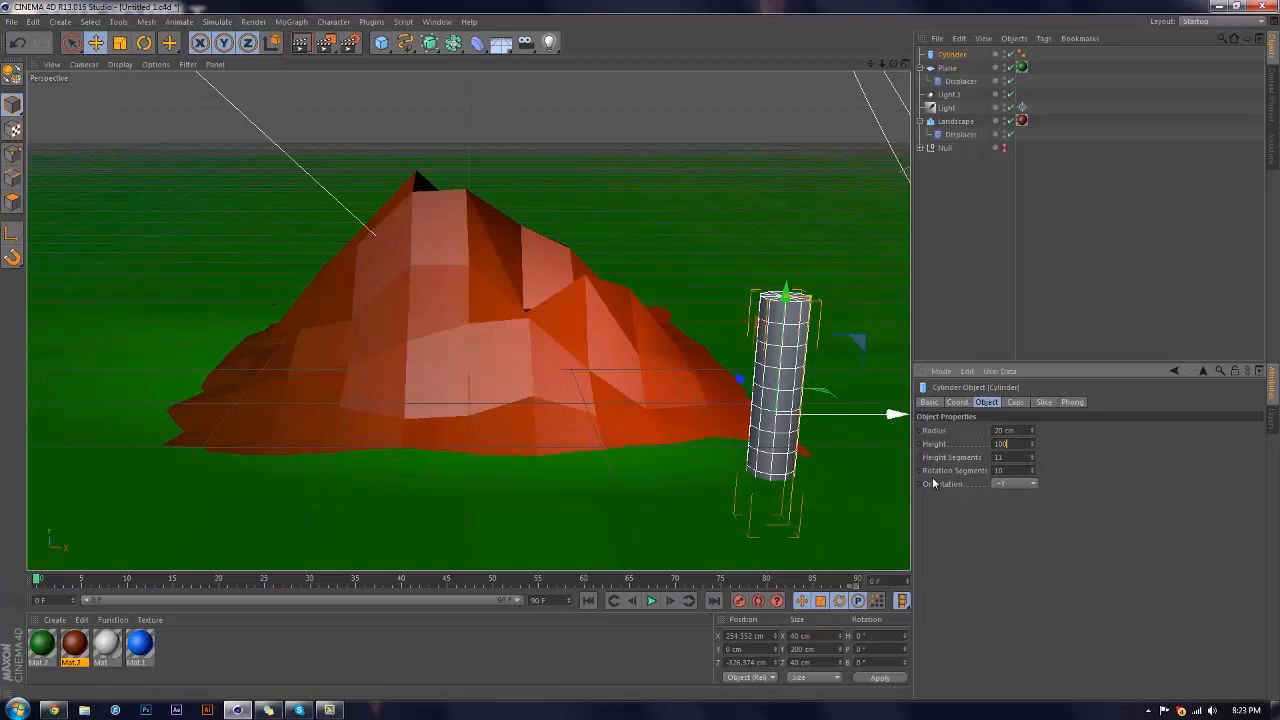
{"action": "key", "text": "Return"}
Add a Pyramid and centre it over the cylinder at about X 254 cm and Z -326 cm
{"action": "left_click_drag", "start_coordinate": [381, 42], "coordinate": [425, 127]}
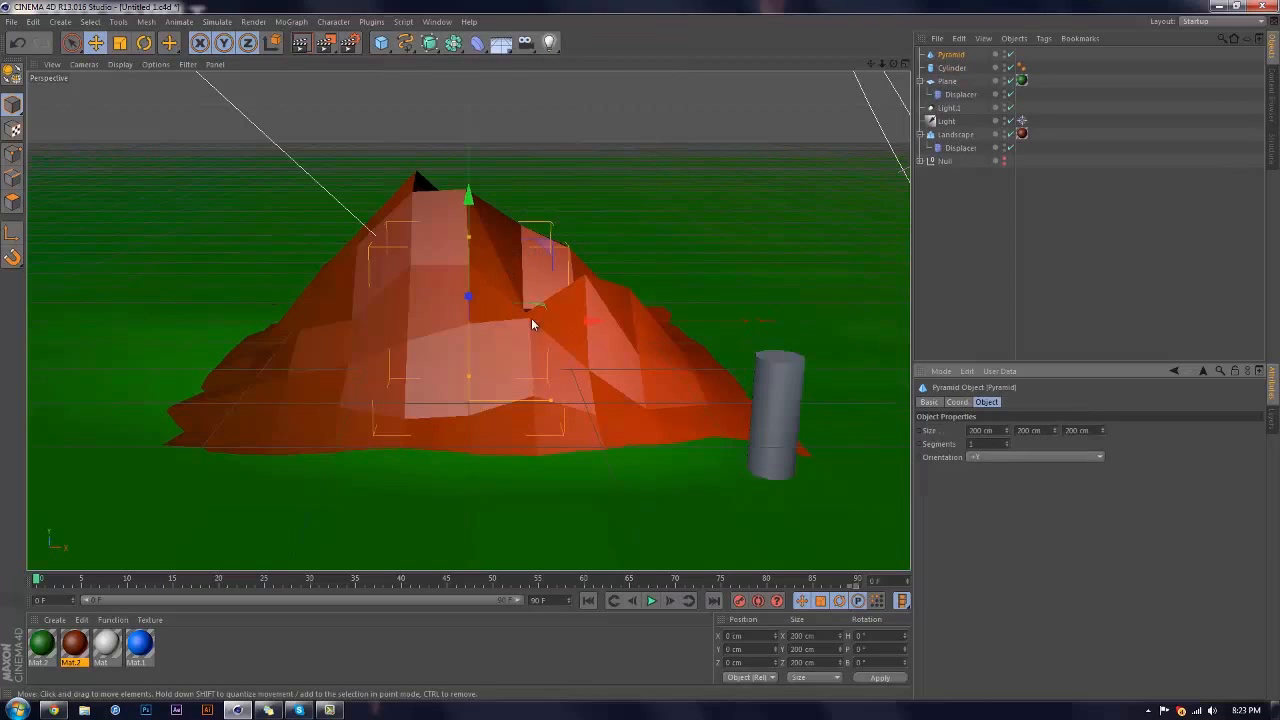
{"action": "left_click_drag", "start_coordinate": [579, 328], "coordinate": [870, 378]}
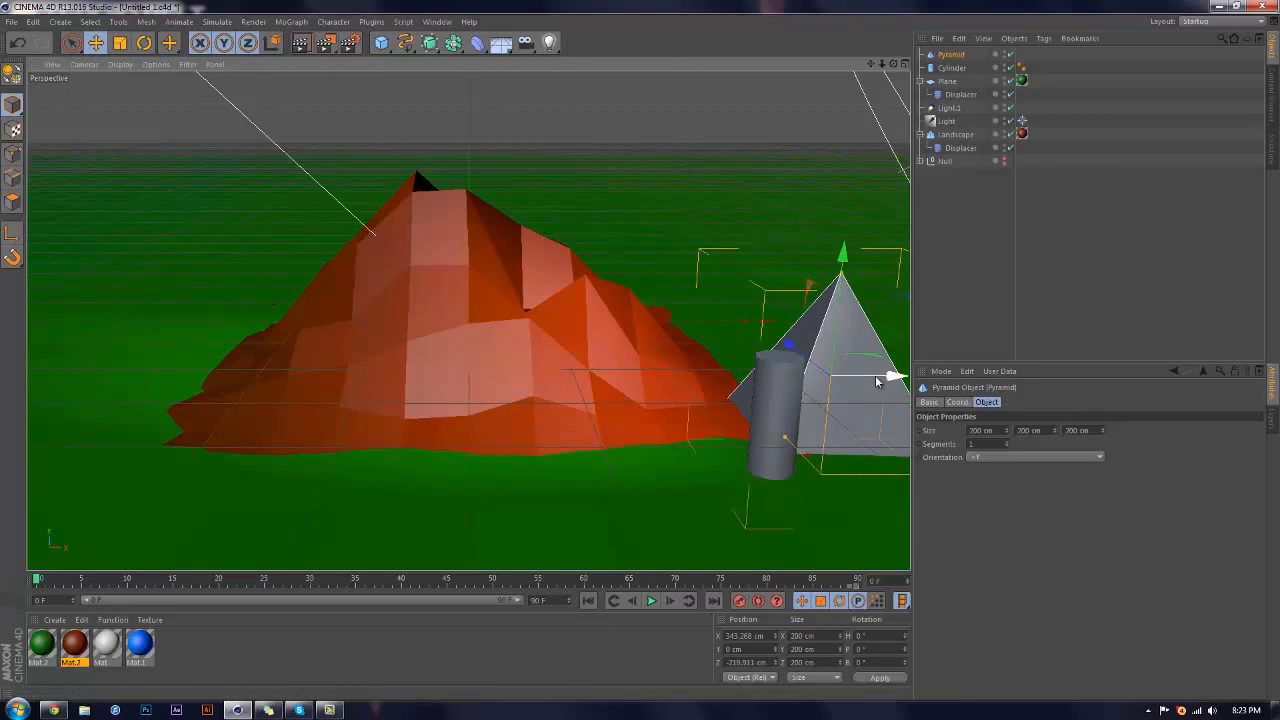
{"action": "left_click", "coordinate": [905, 63]}
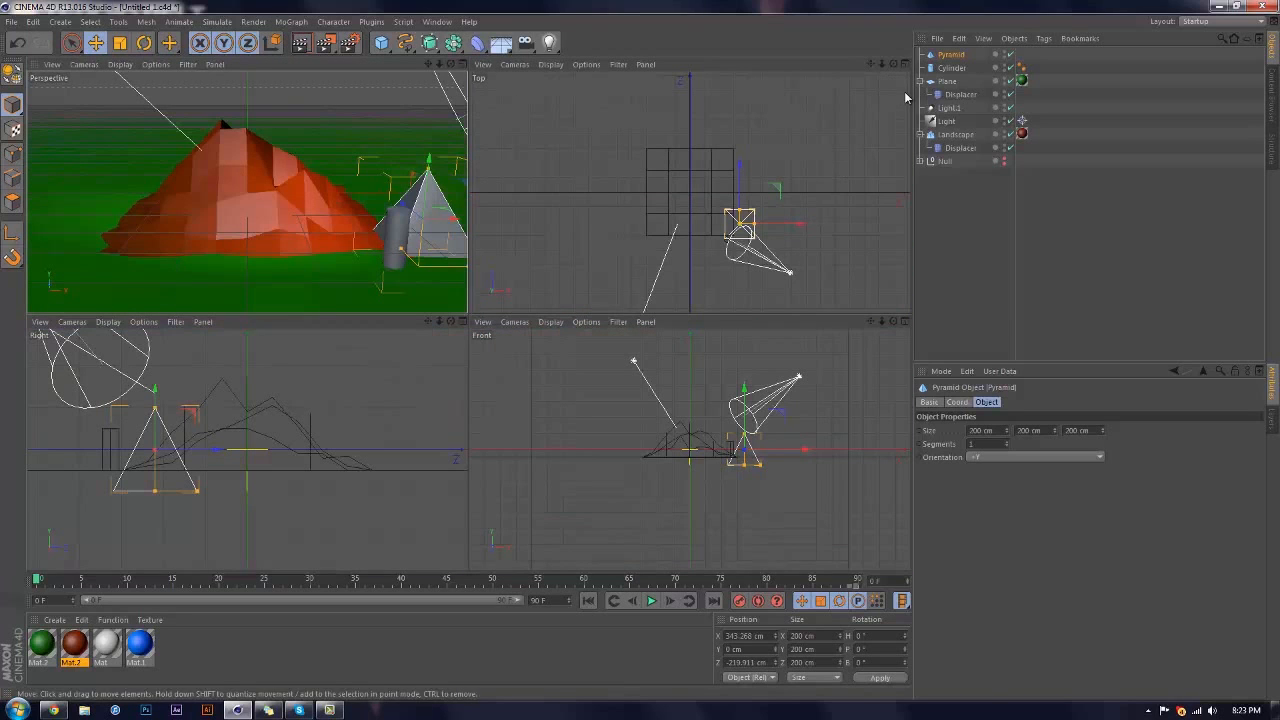
{"action": "left_click_drag", "start_coordinate": [882, 66], "coordinate": [960, 66]}
{"action": "left_click_drag", "start_coordinate": [796, 210], "coordinate": [723, 122]}
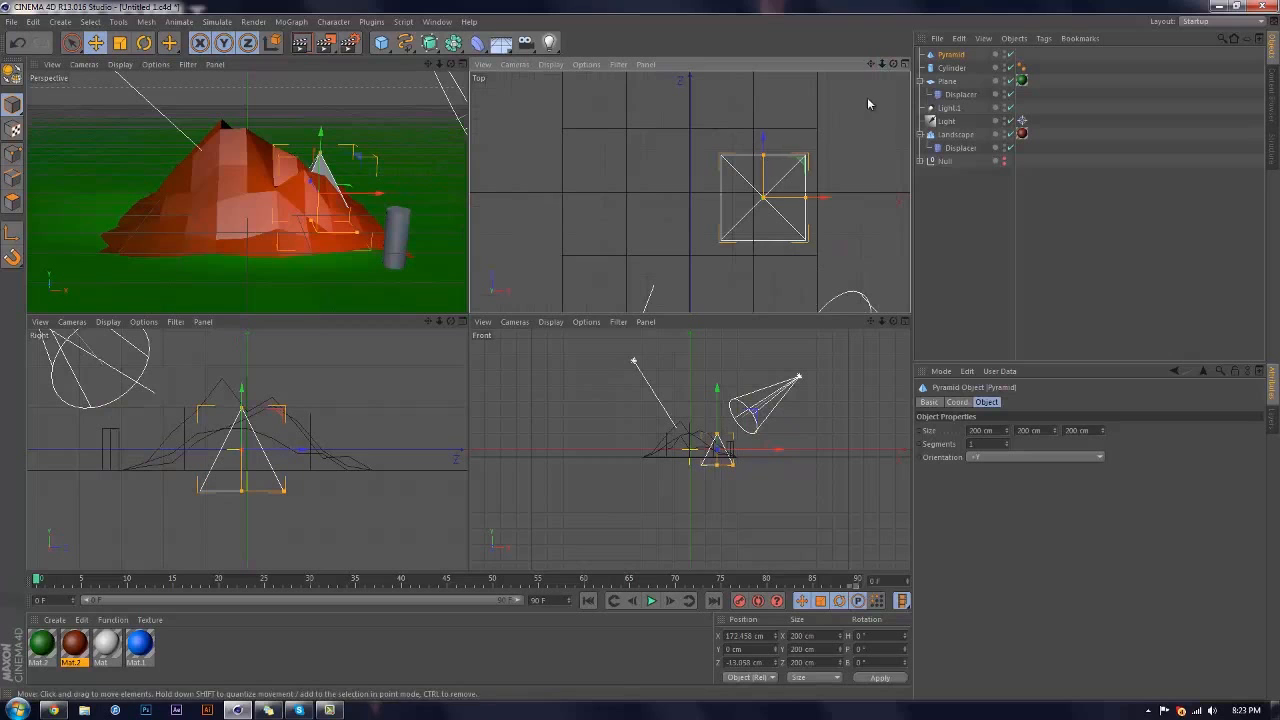
{"action": "left_click_drag", "start_coordinate": [870, 63], "coordinate": [637, 312]}
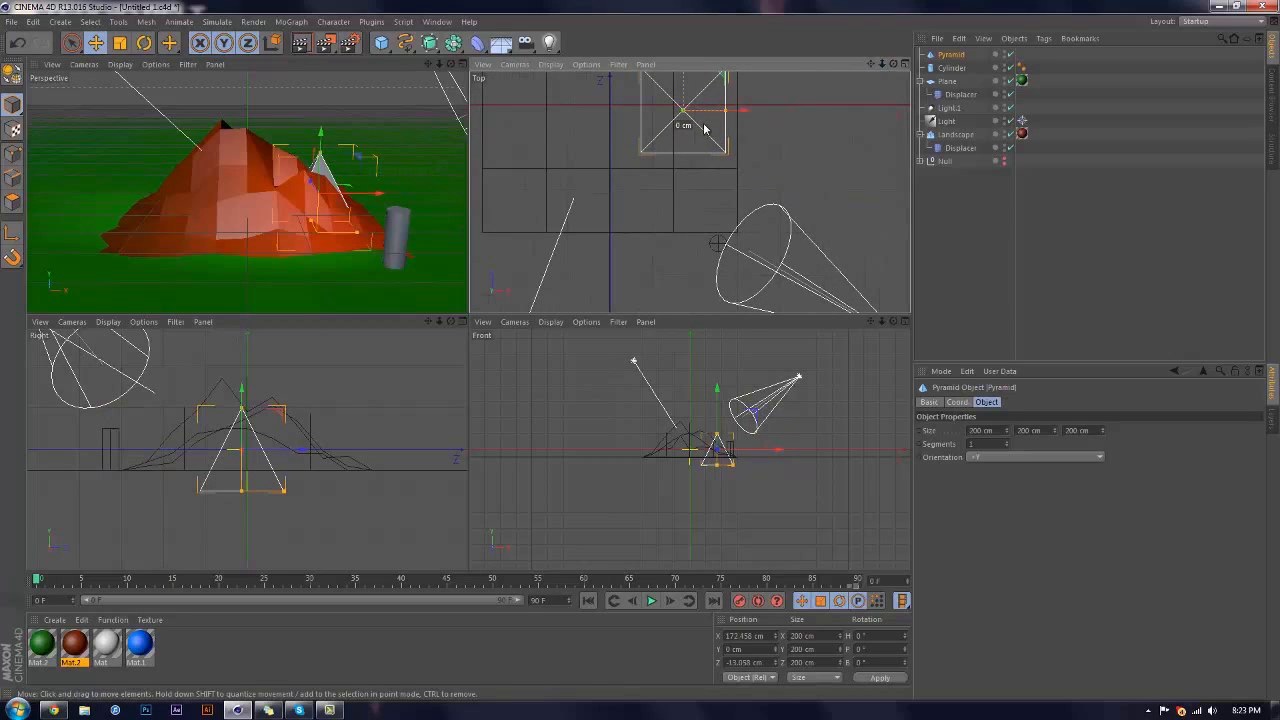
{"action": "left_click_drag", "start_coordinate": [686, 90], "coordinate": [782, 241]}
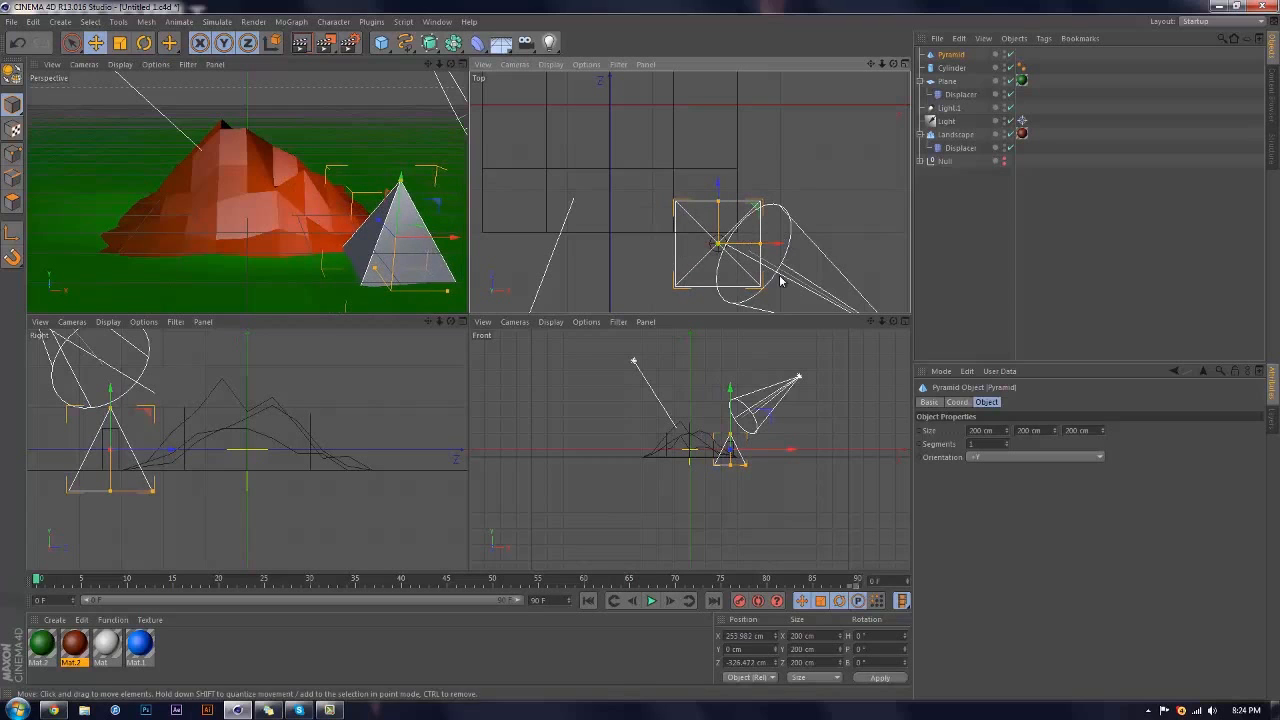
Scale the pyramid uniformly to about 81 cm and raise it onto the cylinder at Y about 77 cm
{"action": "key", "text": "t"}
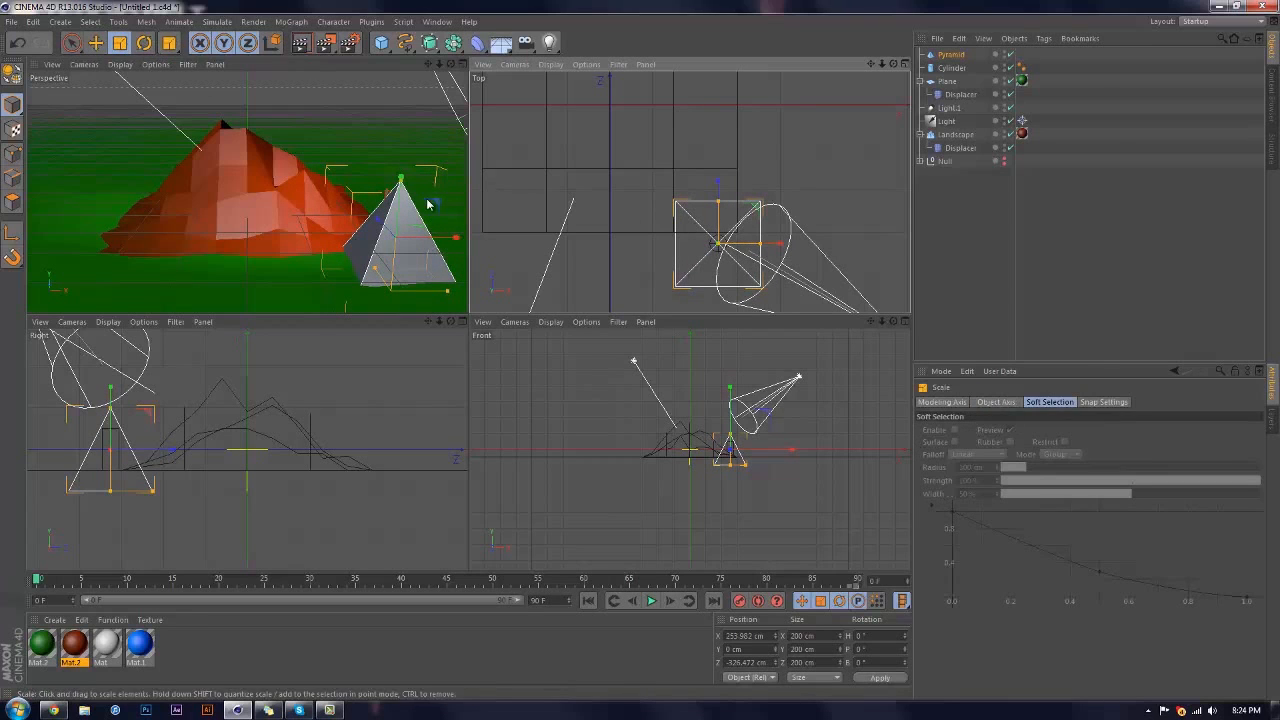
{"action": "mouse_move", "coordinate": [435, 205]}
{"action": "left_mouse_down"}
{"action": "mouse_move", "coordinate": [407, 232]}
{"action": "mouse_move", "coordinate": [430, 200]}
{"action": "left_mouse_up"}
{"action": "key", "text": "e"}
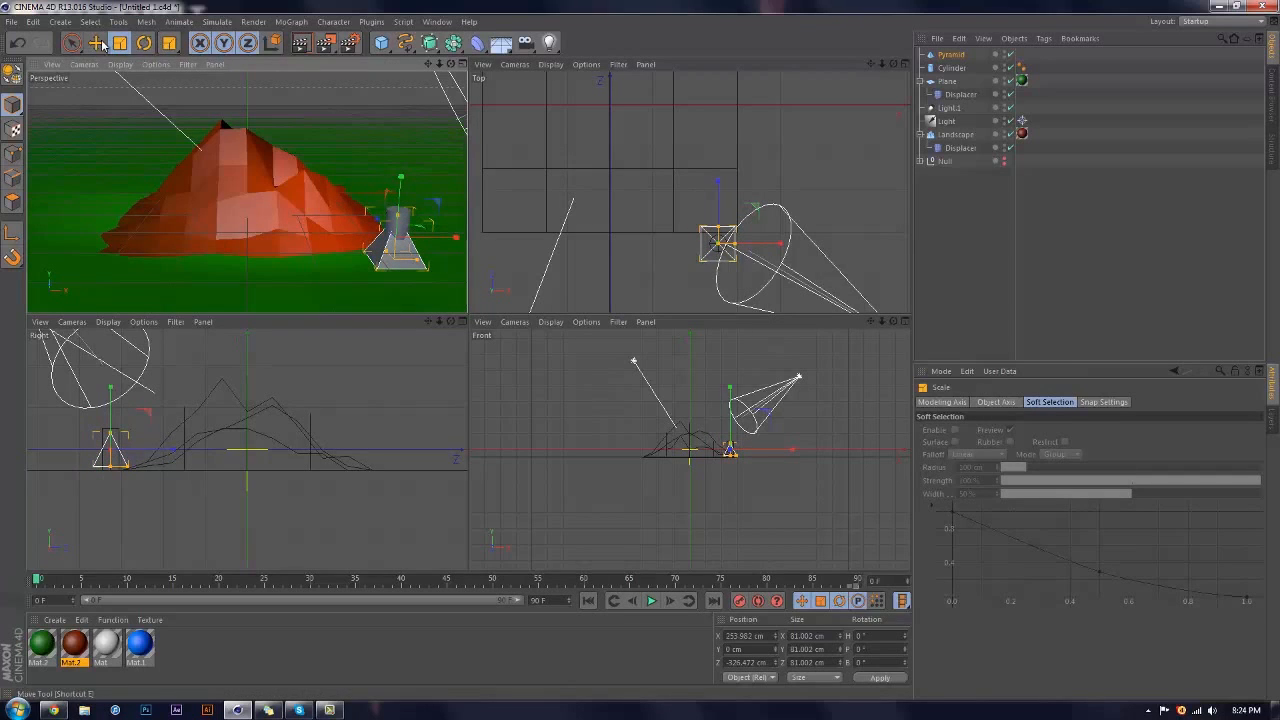
{"action": "left_click_drag", "start_coordinate": [399, 180], "coordinate": [411, 139]}
{"action": "left_click", "coordinate": [462, 64]}
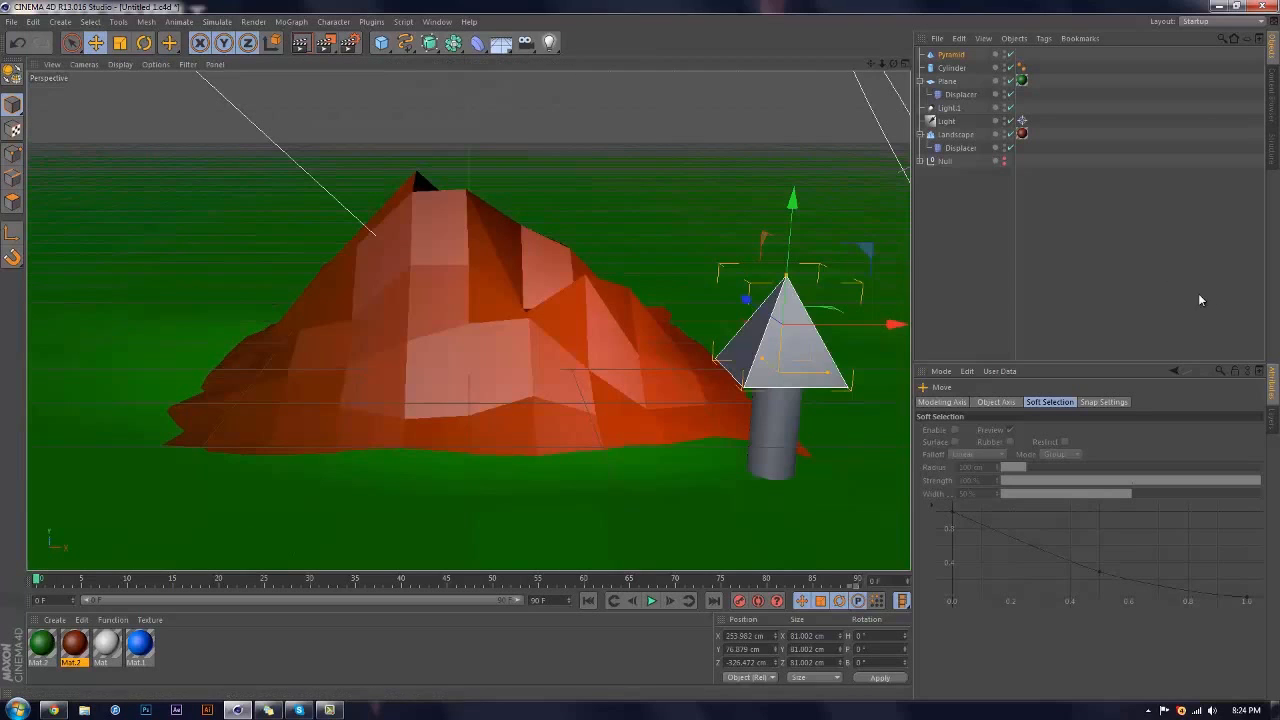
Collapse the plane's hierarchy, add a HyperNURBS object and make the pyramid its child
{"action": "left_click", "coordinate": [1128, 306]}
{"action": "left_click", "coordinate": [921, 81]}
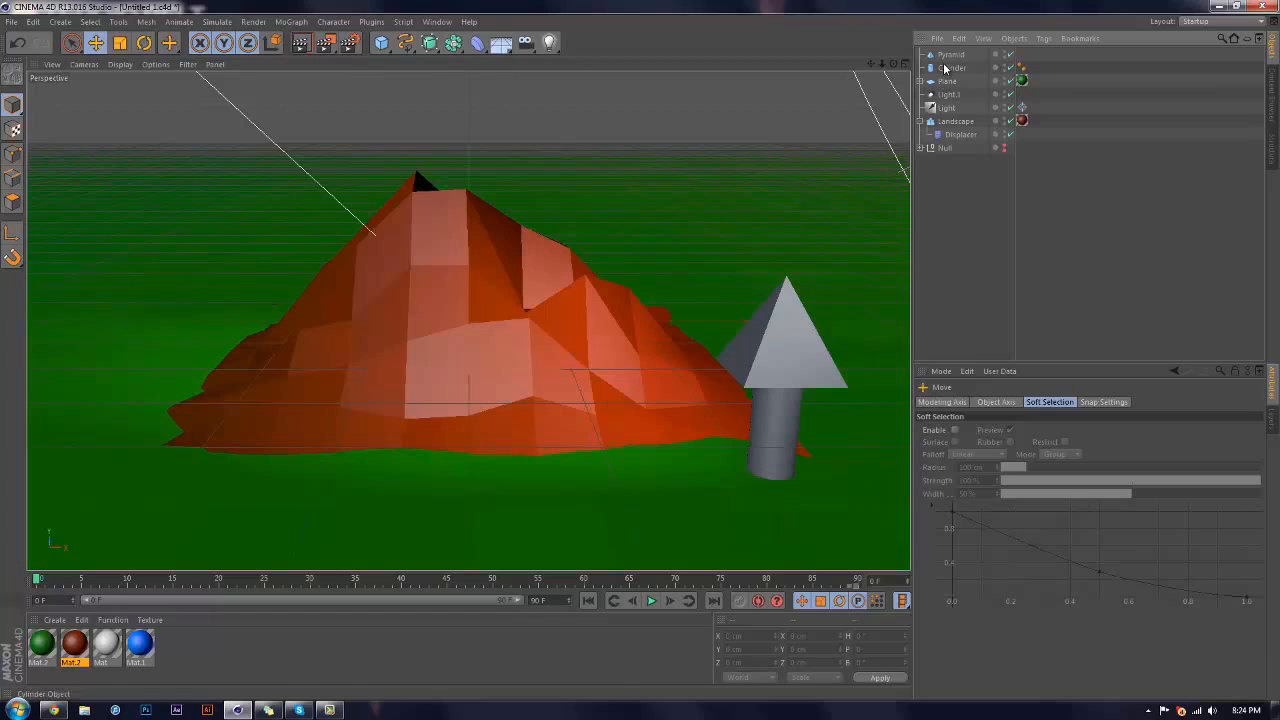
{"action": "left_click", "coordinate": [950, 55]}
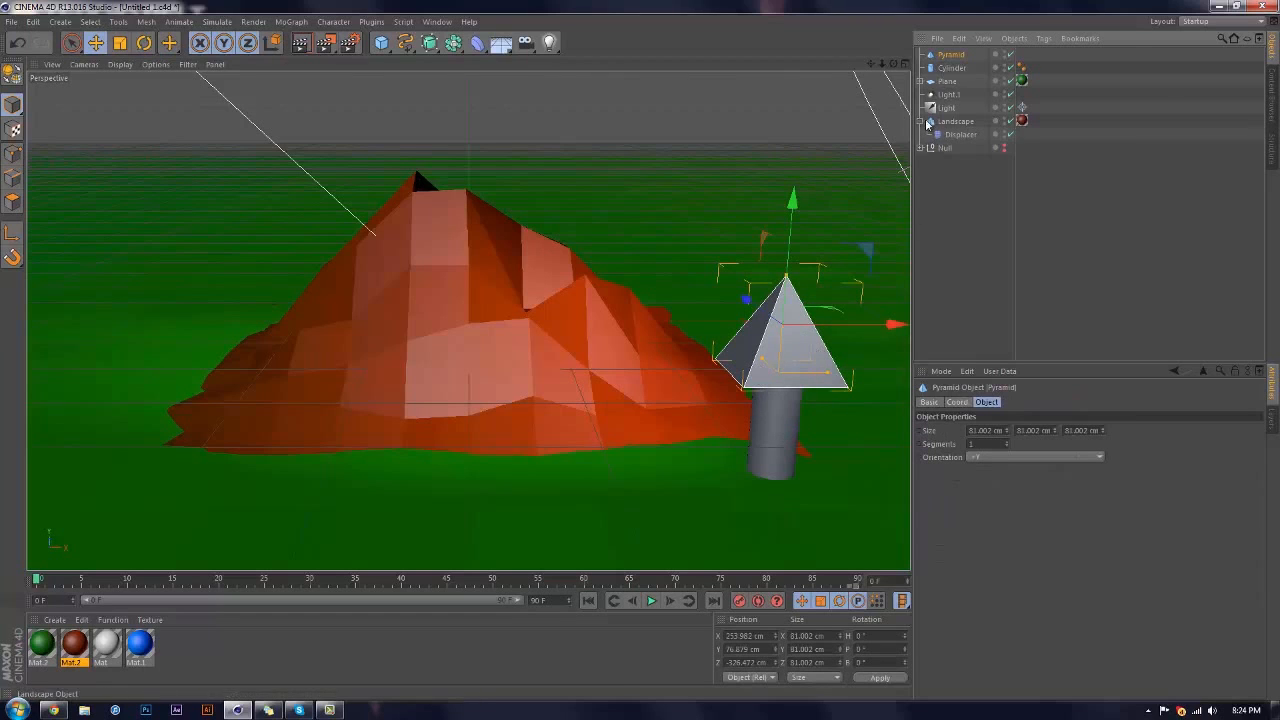
{"action": "left_click", "coordinate": [430, 42]}
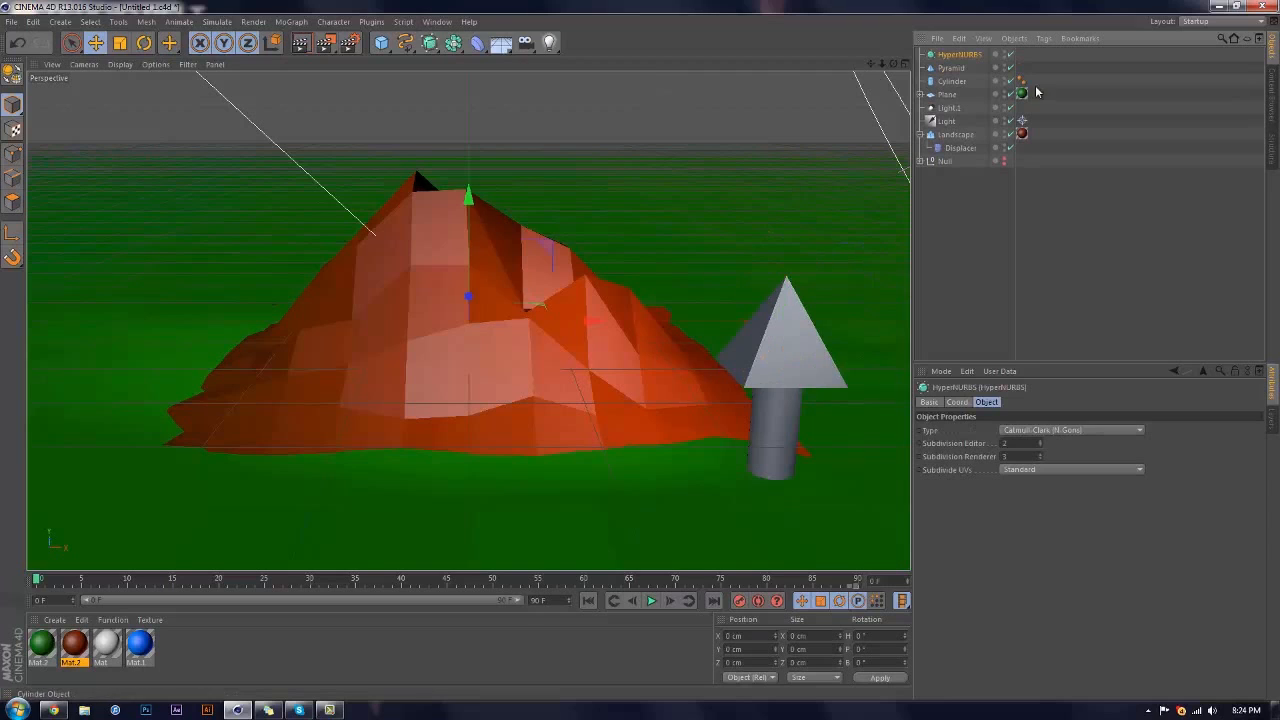
{"action": "left_click_drag", "start_coordinate": [950, 62], "coordinate": [958, 55]}
{"action": "left_click", "coordinate": [958, 56]}
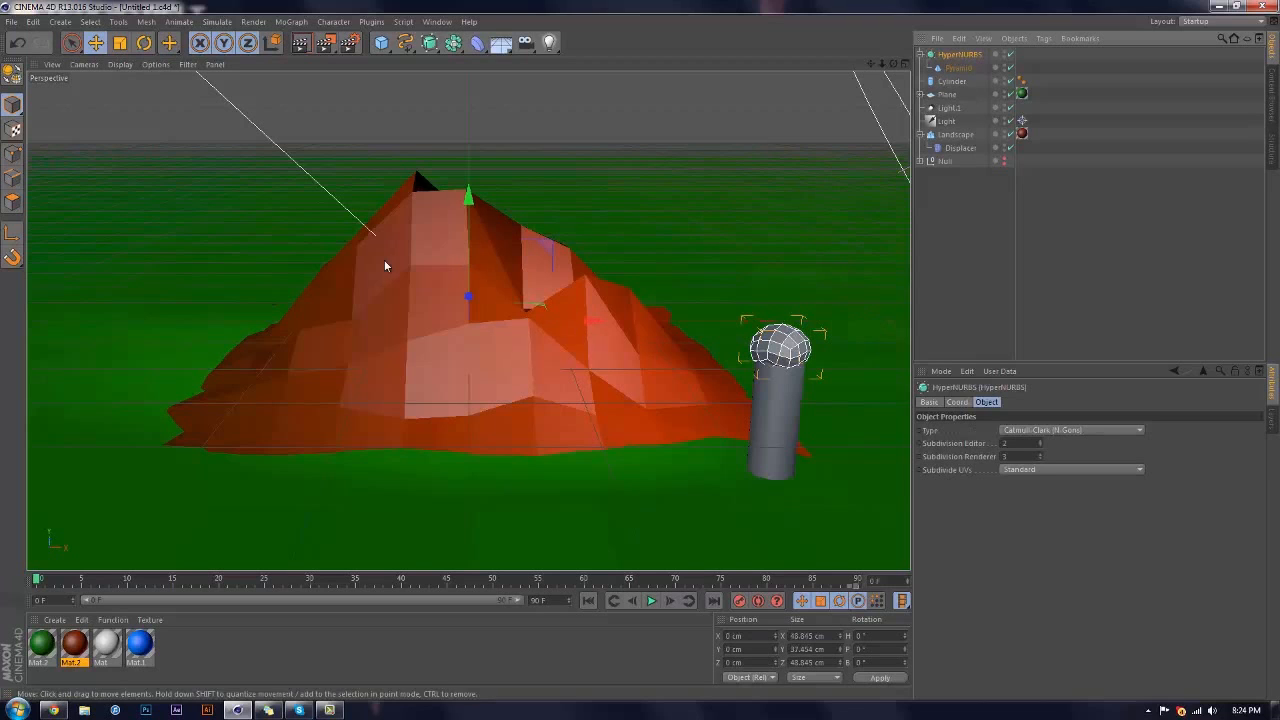
Enlarge the pyramid inside the HyperNURBS to about 207 cm and raise it to Y about 121 cm as the tree's crown
{"action": "key", "text": "t"}
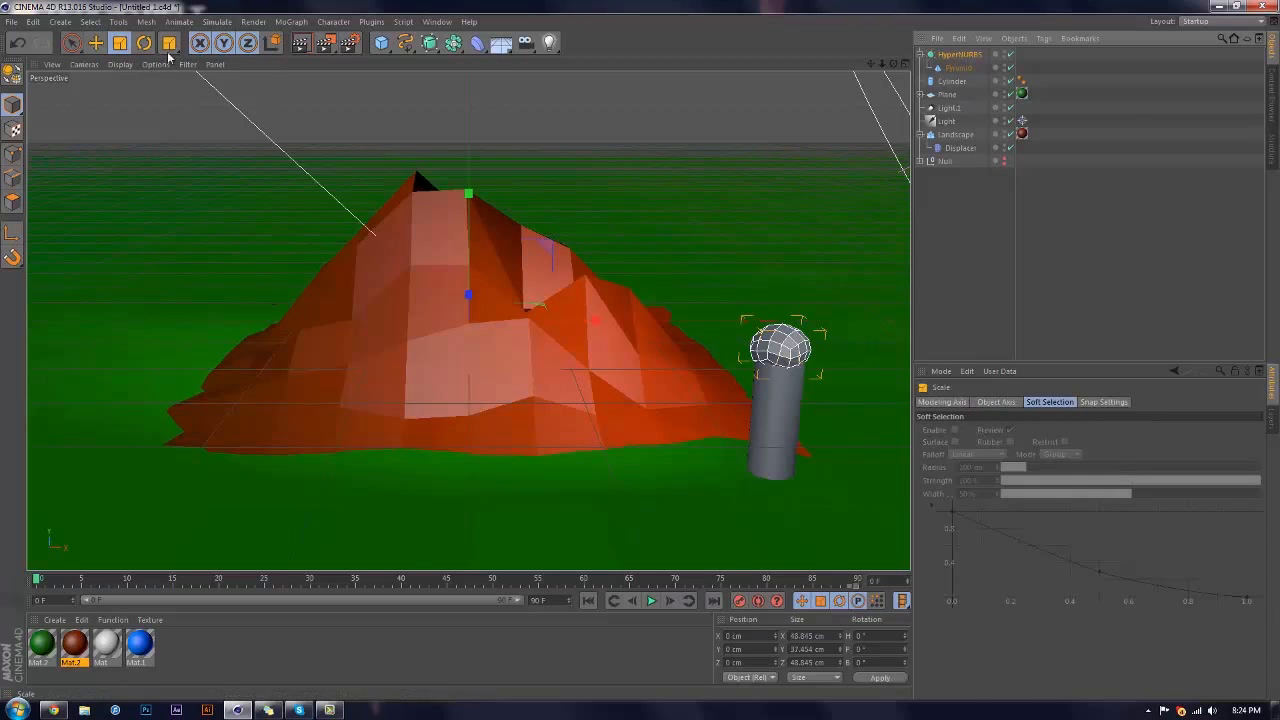
{"action": "left_click", "coordinate": [953, 67]}
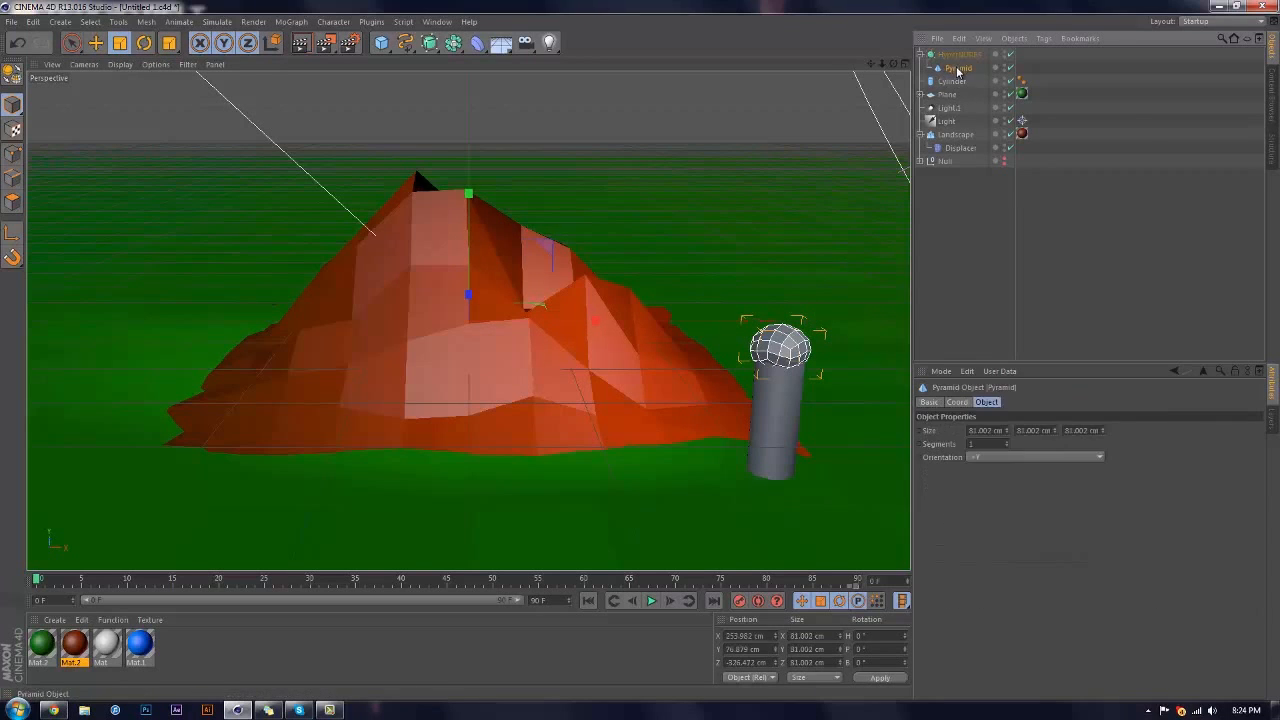
{"action": "left_click_drag", "start_coordinate": [865, 265], "coordinate": [639, 352]}
{"action": "key", "text": "e"}
{"action": "left_click_drag", "start_coordinate": [790, 197], "coordinate": [796, 145]}
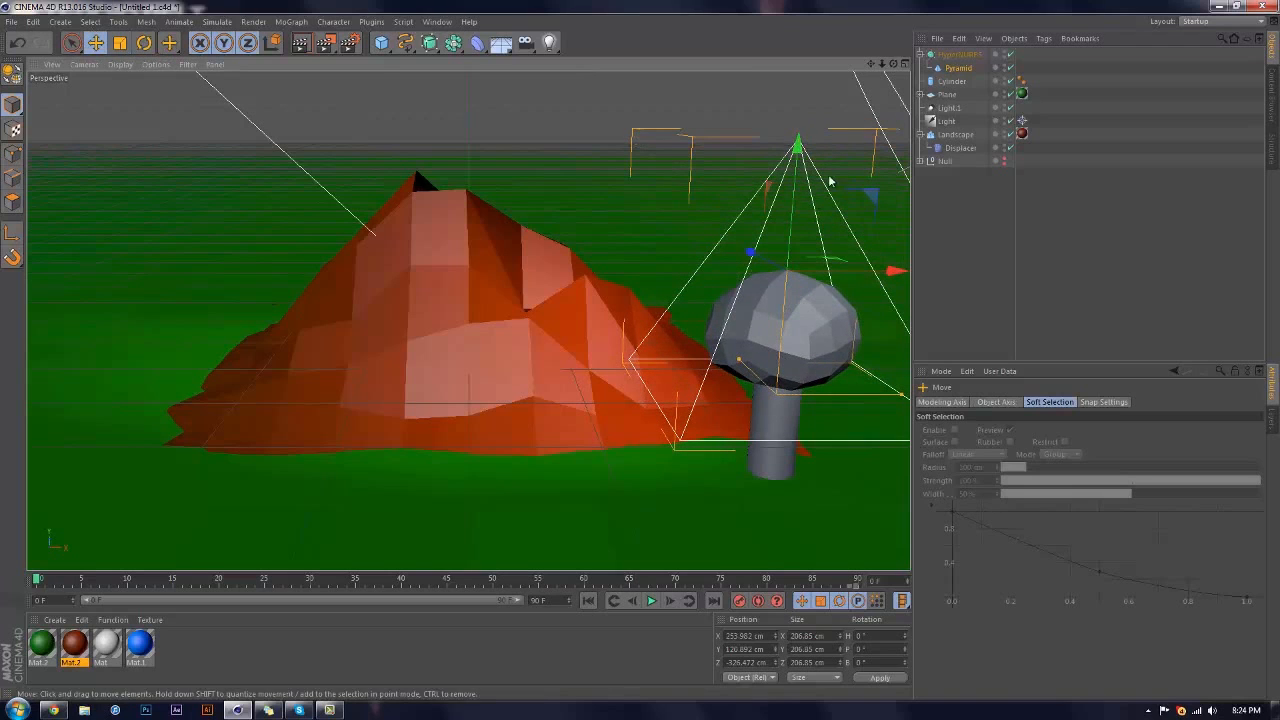
Delete the cylinder's Phong tag, copy the landscape's Displacer into the cylinder and select the copied Displacer
{"action": "left_click", "coordinate": [953, 81]}
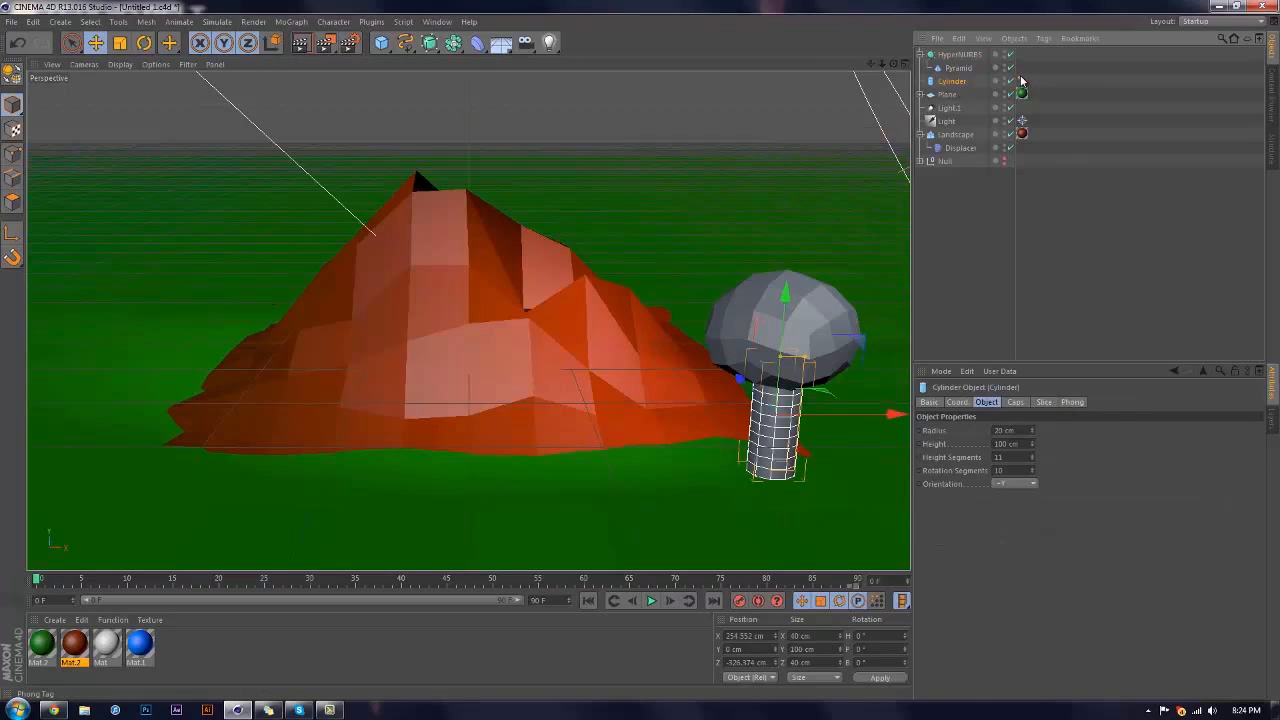
{"action": "left_click", "coordinate": [1021, 81]}
{"action": "key", "text": "Delete"}
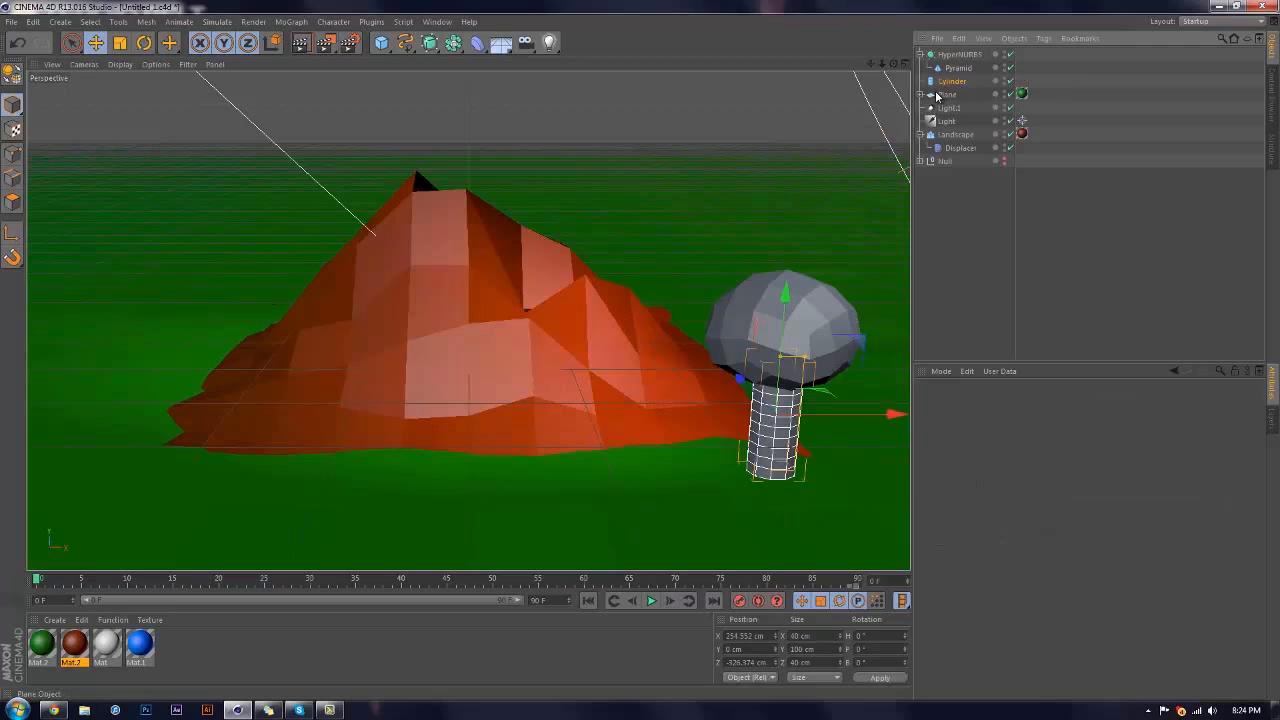
{"action": "left_click_drag", "start_coordinate": [955, 155], "coordinate": [953, 93], "text": "ctrl"}
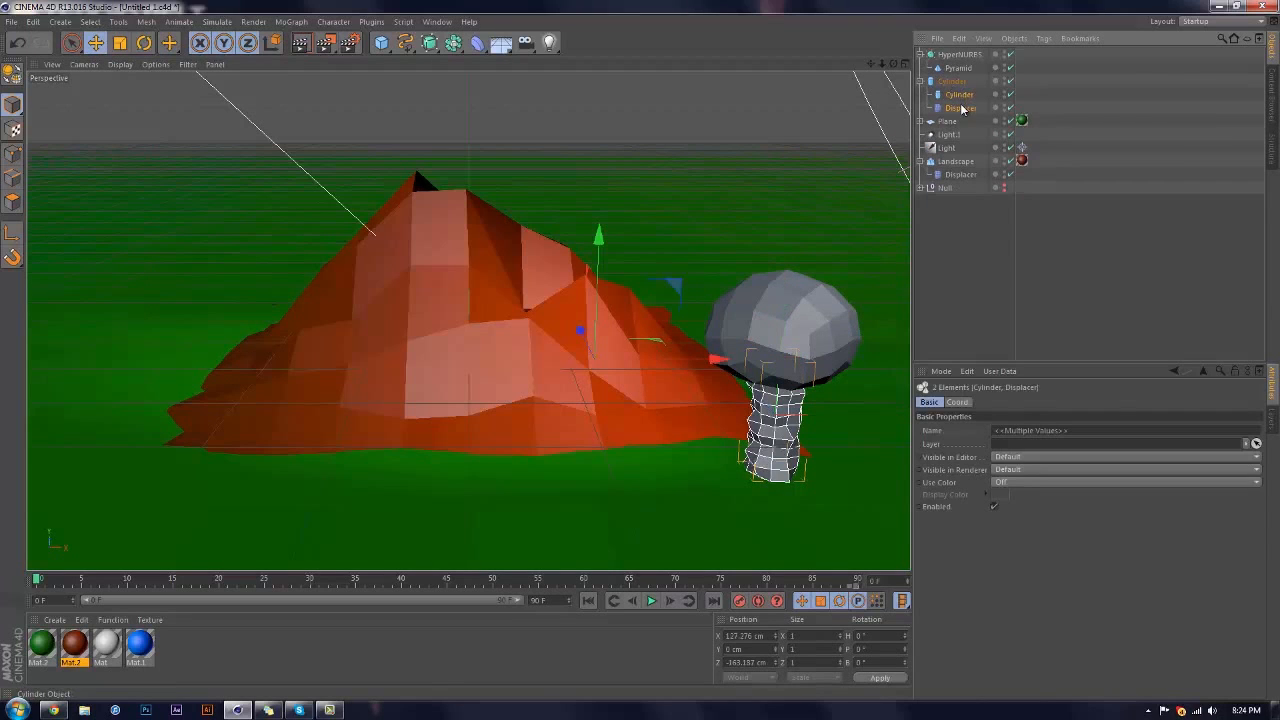
{"action": "left_click", "coordinate": [960, 108]}
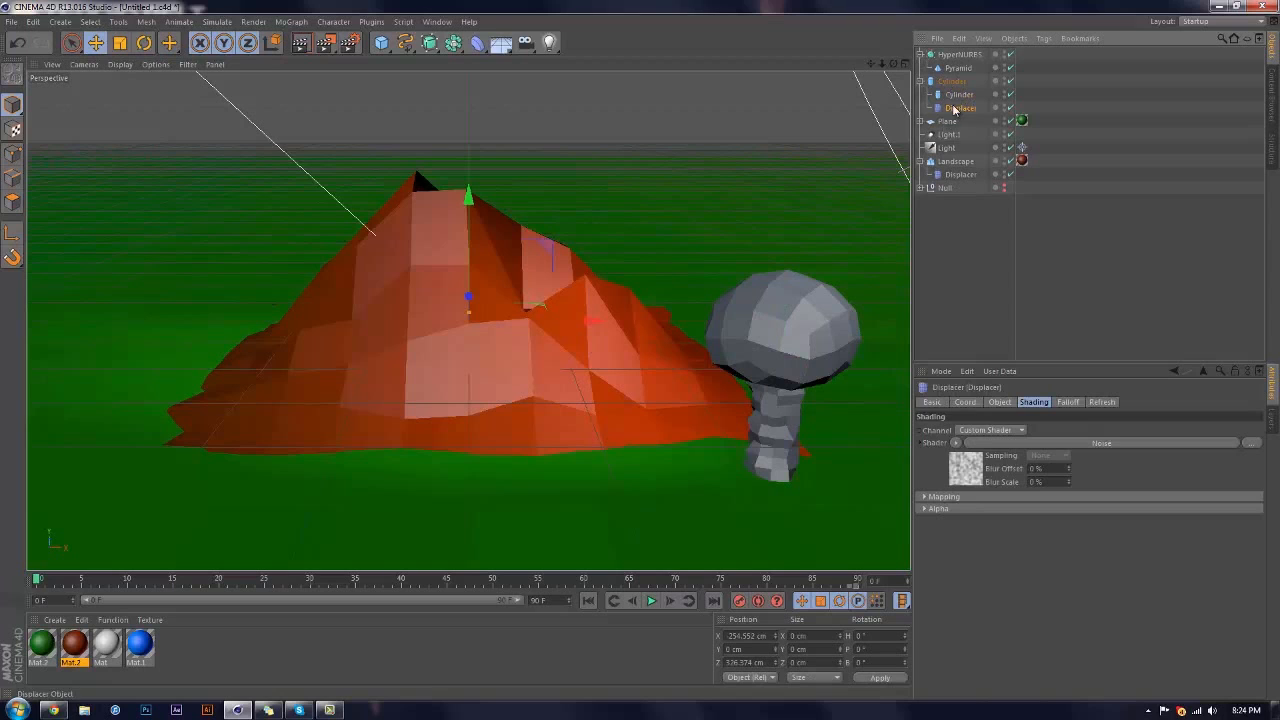
Reduce the height of the Displacer inside the cylinder to 10 cm, keeping the object deselected when done
{"action": "left_click", "coordinate": [1002, 404]}
{"action": "left_click_drag", "start_coordinate": [996, 451], "coordinate": [973, 647]}
{"action": "mouse_move", "coordinate": [995, 460]}
{"action": "left_mouse_down"}
{"action": "mouse_move", "coordinate": [989, 488]}
{"action": "mouse_move", "coordinate": [997, 412]}
{"action": "mouse_move", "coordinate": [996, 453]}
{"action": "left_mouse_up"}
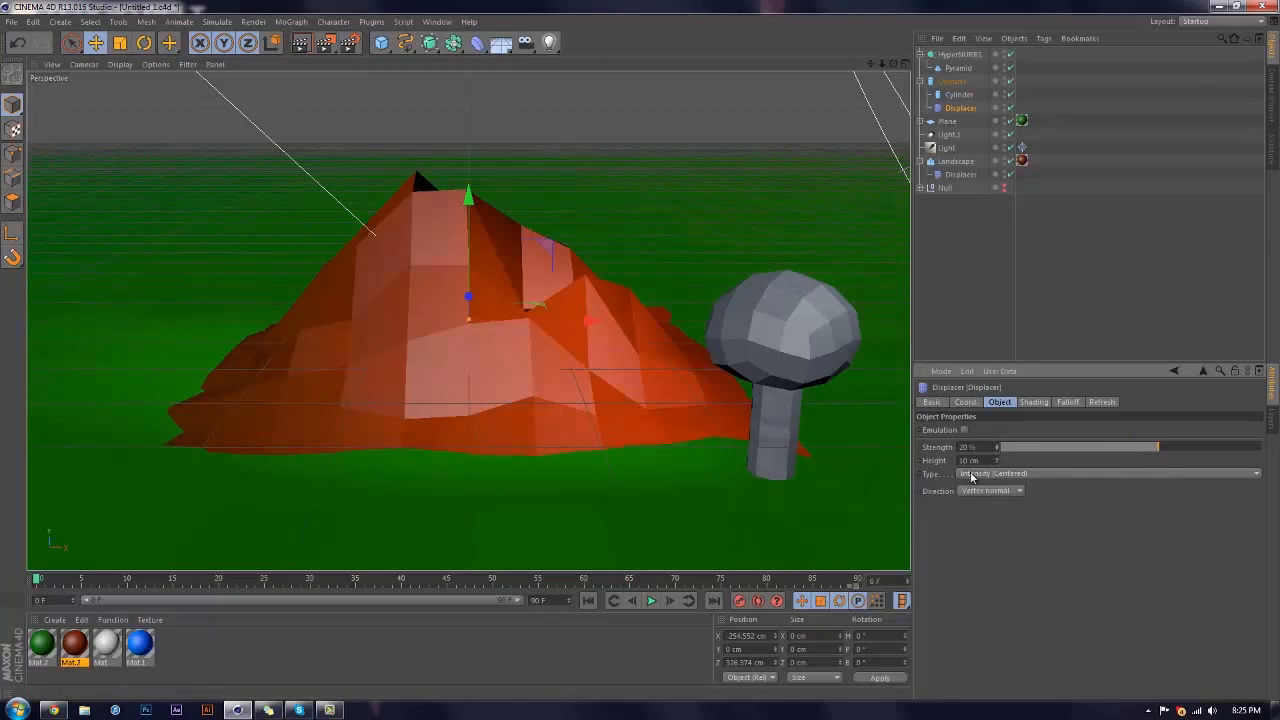
{"action": "left_click", "coordinate": [963, 298]}
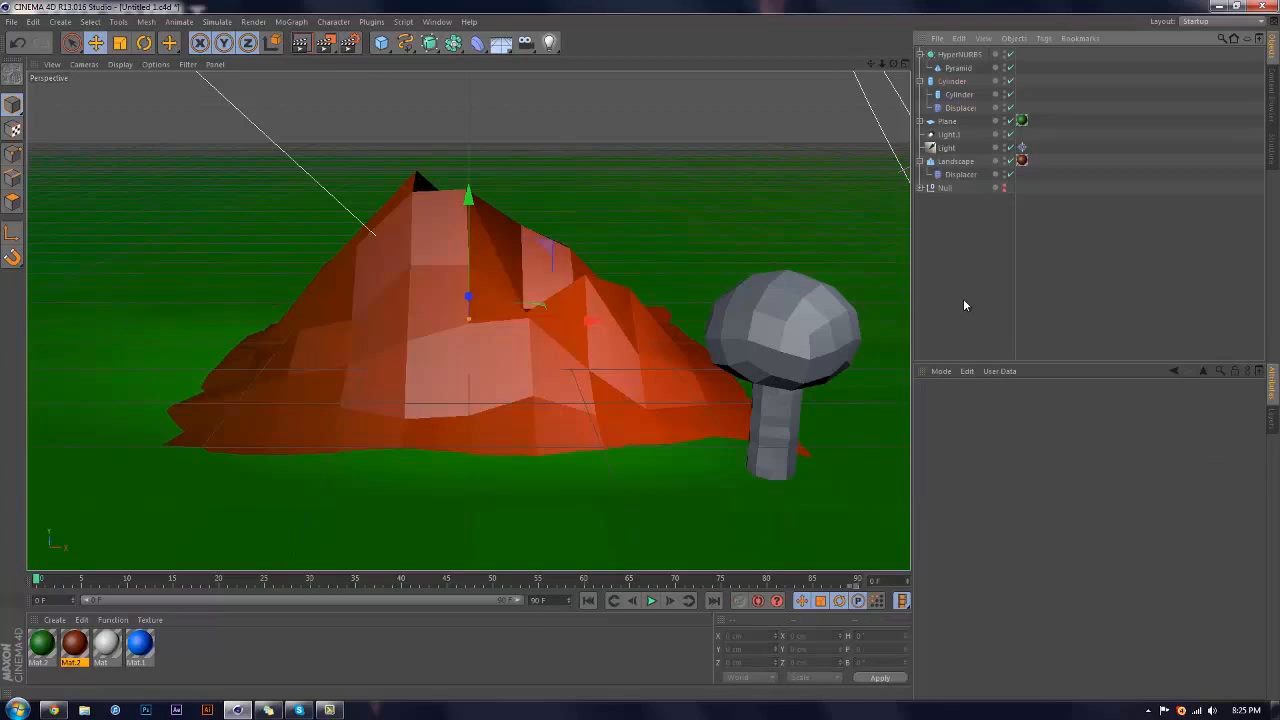
Set the radius of the cylinder nested inside the trunk cylinder to 15 cm
{"action": "left_click", "coordinate": [960, 95]}
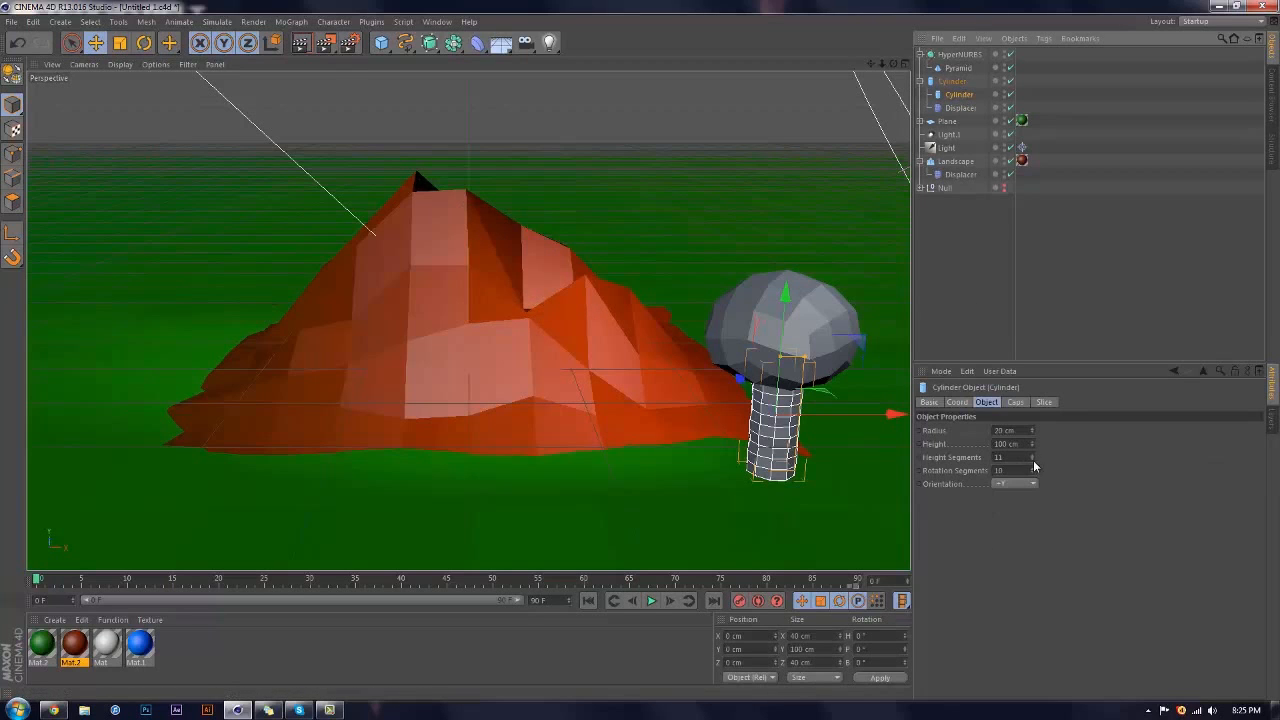
{"action": "left_click", "coordinate": [1025, 430]}
{"action": "type", "text": "15"}
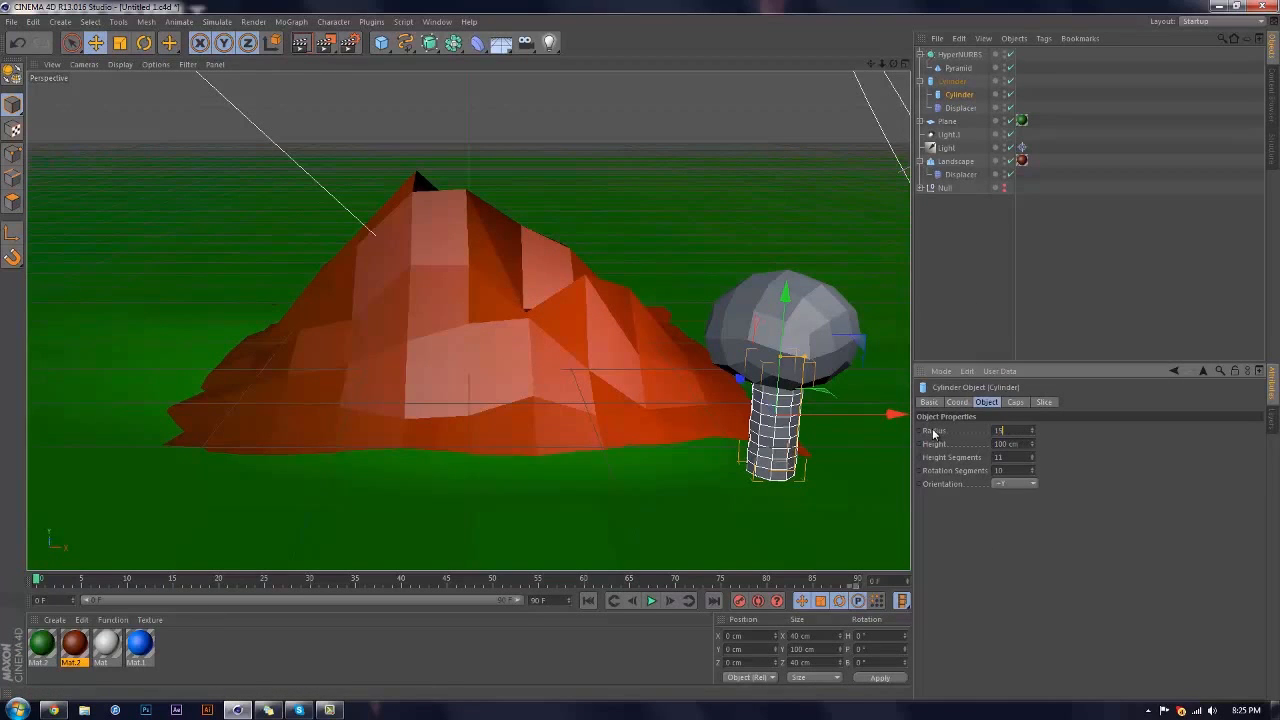
{"action": "key", "text": "Return"}
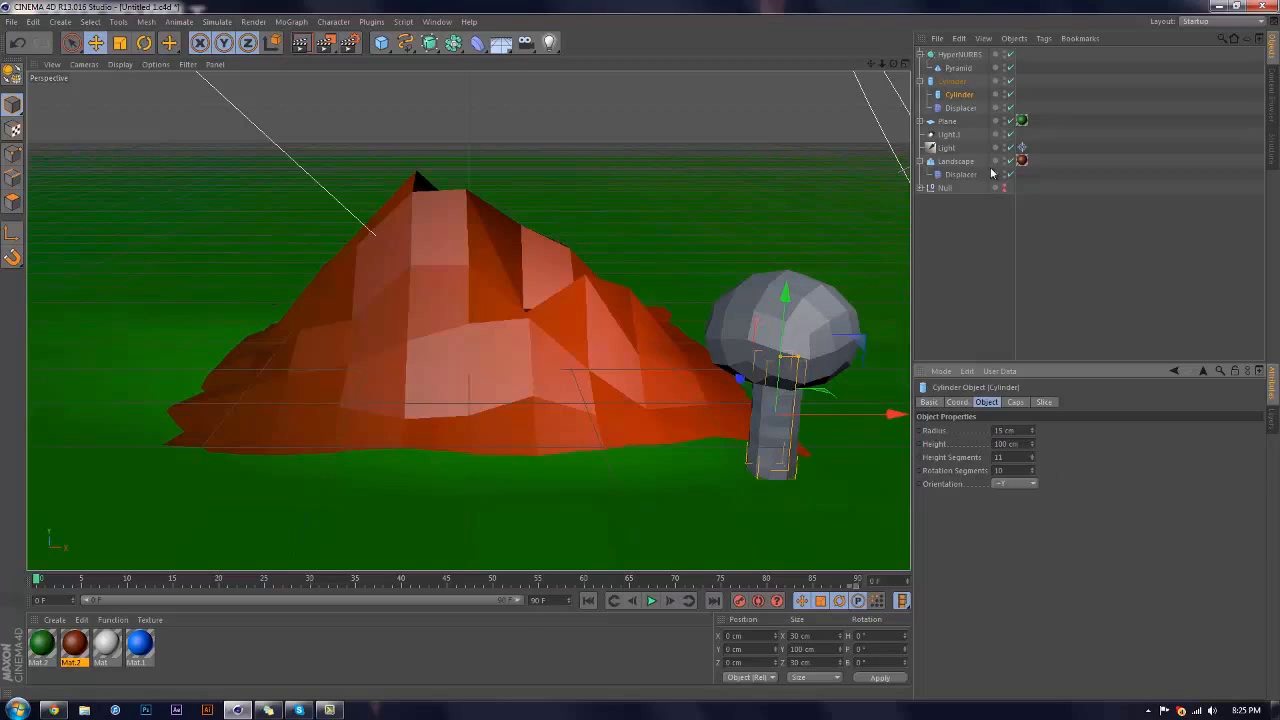
Delete the nested duplicate cylinder and set the parent trunk cylinder's radius to 15 cm
{"action": "left_click", "coordinate": [957, 96]}
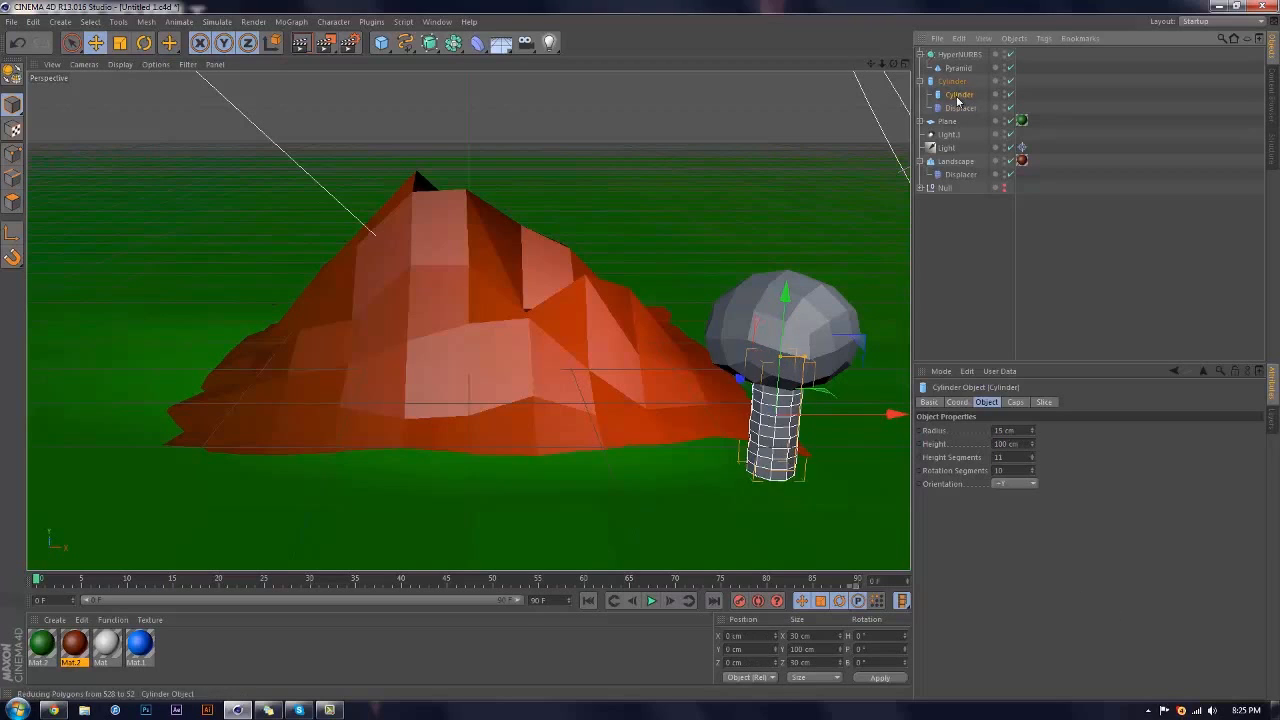
{"action": "key", "text": "Delete"}
{"action": "left_click", "coordinate": [953, 83]}
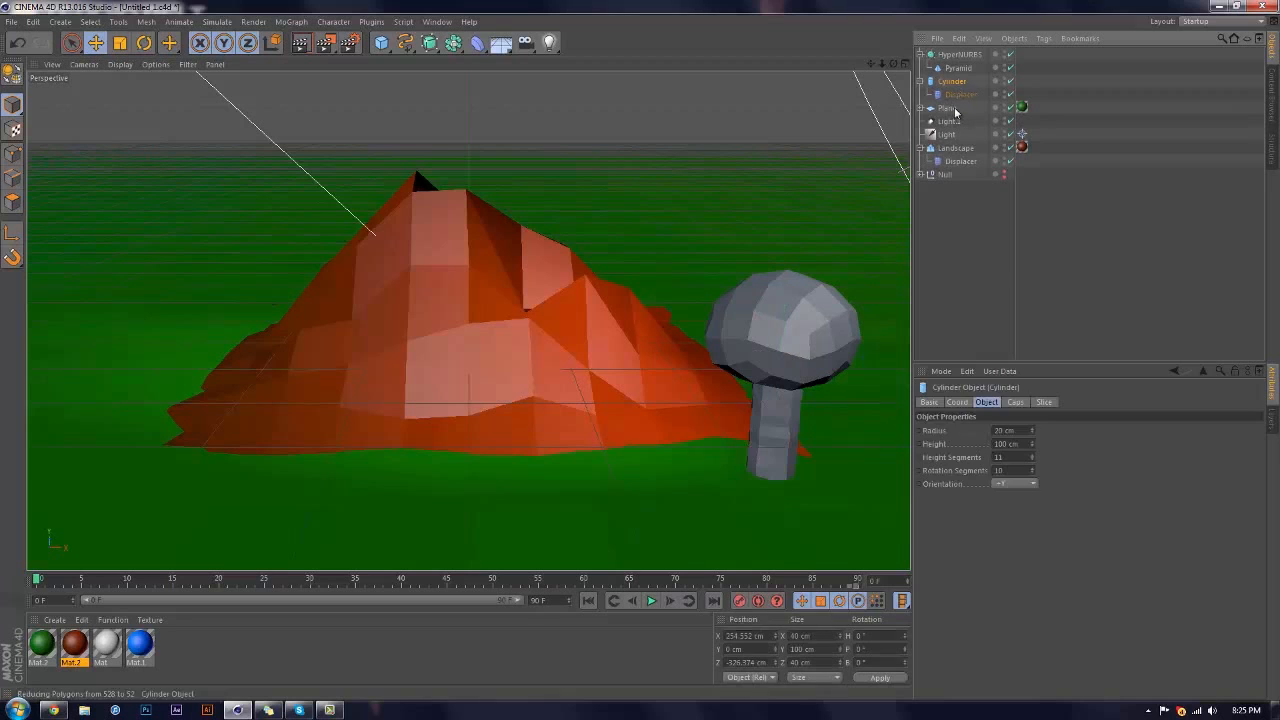
{"action": "double_click", "coordinate": [1010, 430]}
{"action": "type", "text": "15"}
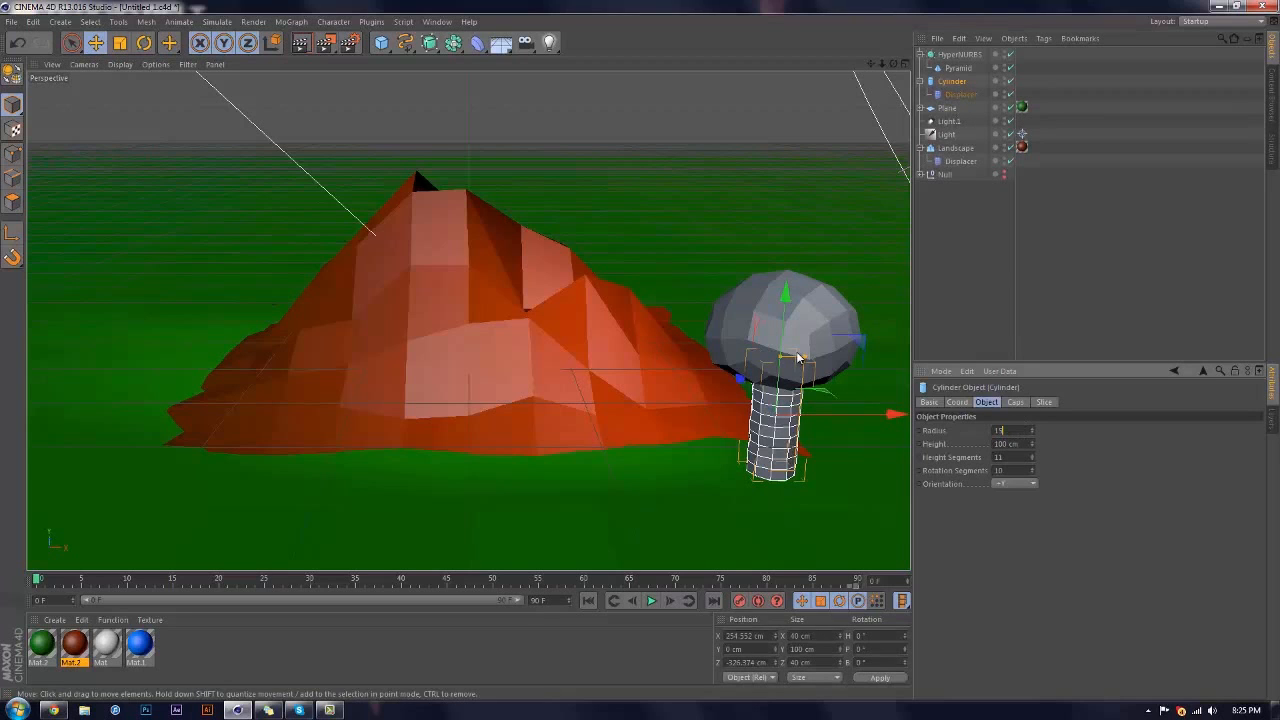
{"action": "key", "text": "Return"}
{"action": "left_click", "coordinate": [1005, 326]}
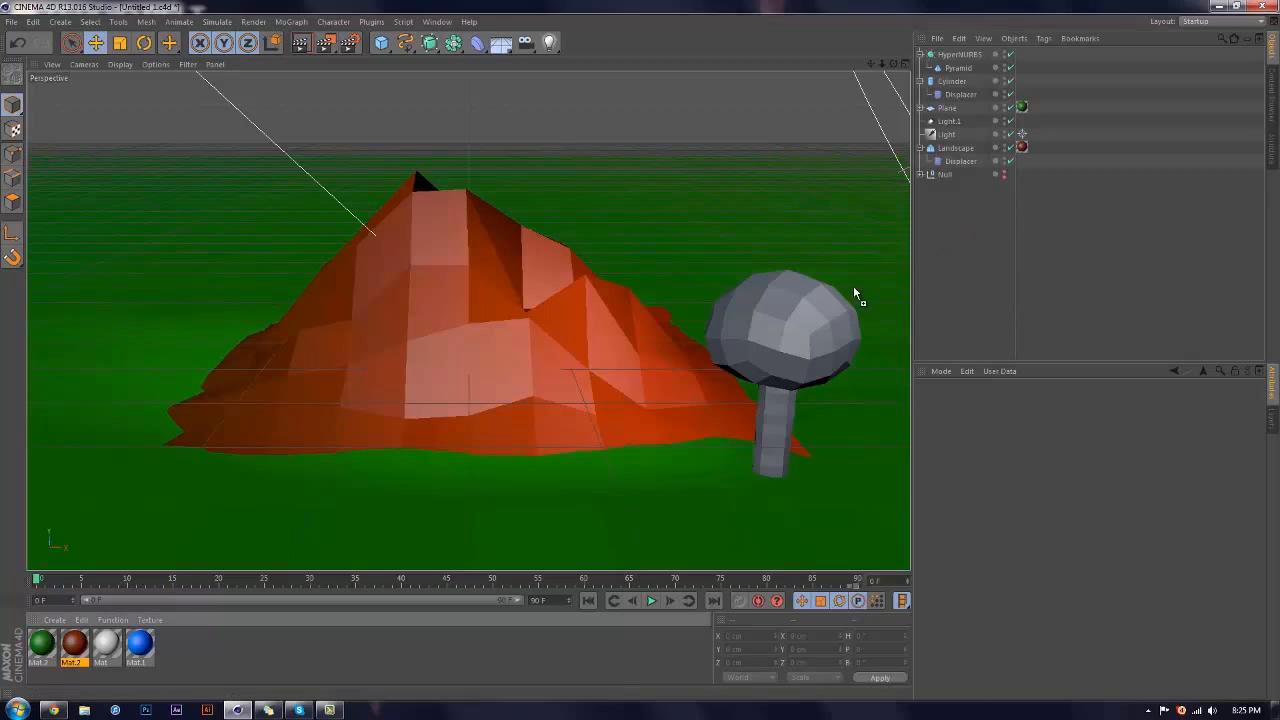
Apply the green material to the tree's crown and the brown material to its trunk
{"action": "left_click_drag", "start_coordinate": [874, 285], "coordinate": [848, 300]}
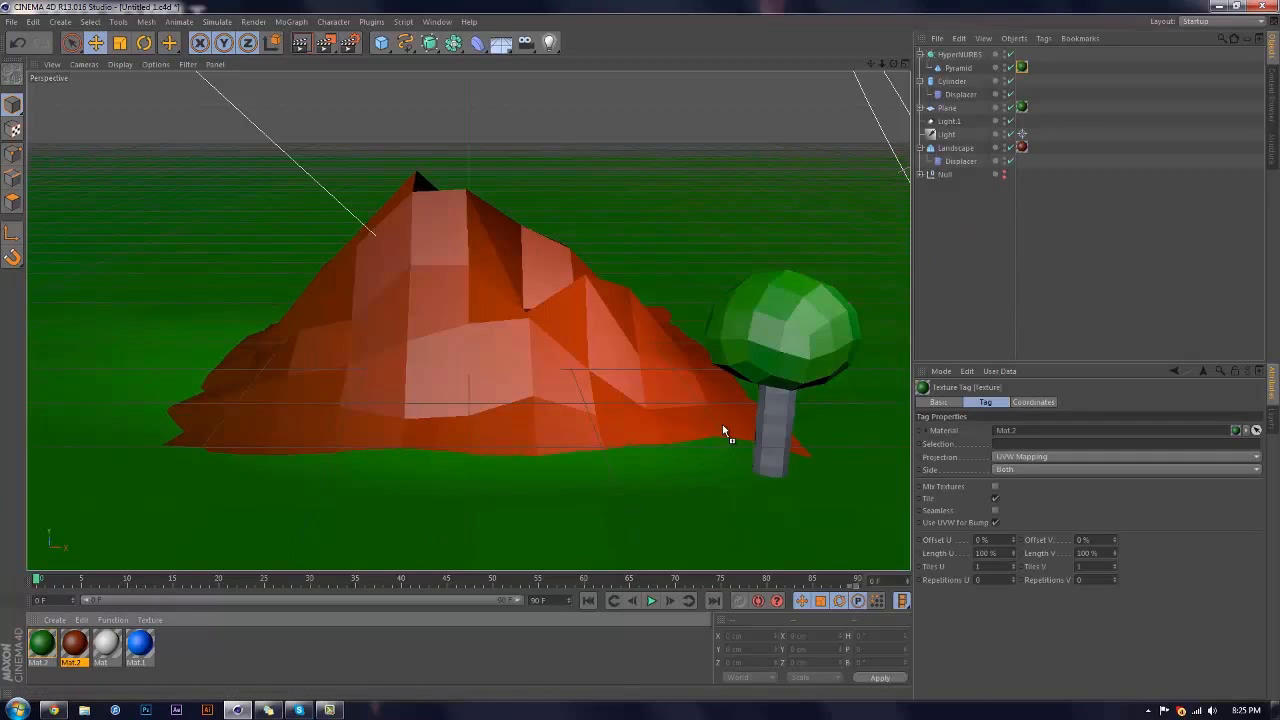
{"action": "left_click_drag", "start_coordinate": [767, 418], "coordinate": [770, 425]}
{"action": "left_click", "coordinate": [956, 290]}
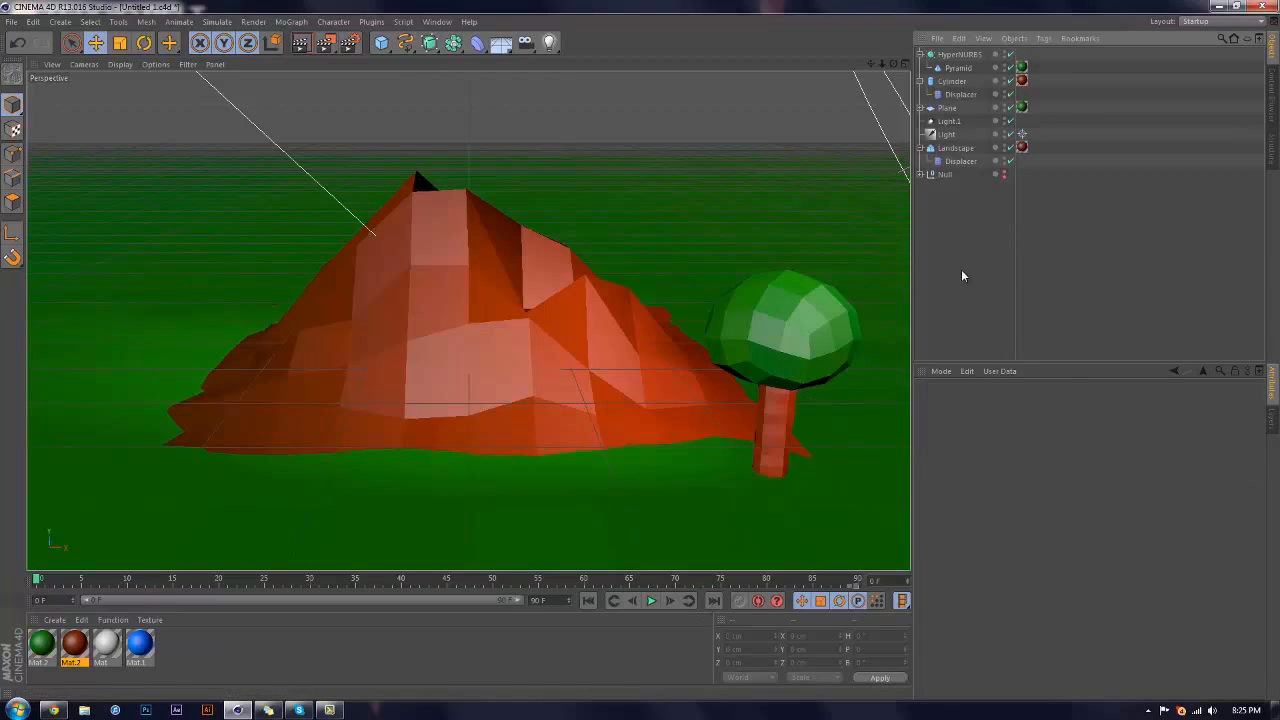
{"action": "left_click", "coordinate": [821, 336]}
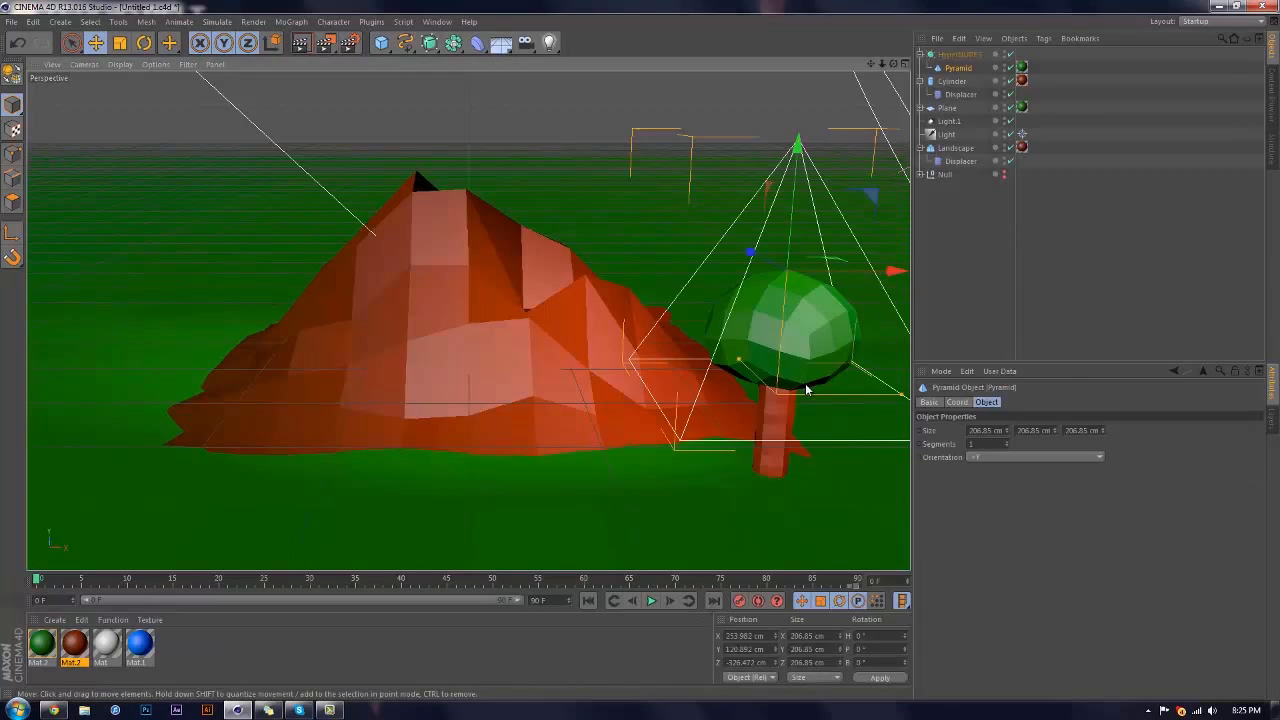
{"action": "left_click", "coordinate": [1061, 271]}
Collapse the crown and trunk hierarchies, add a Null object and make the HyperNURBS and Cylinder its children
{"action": "left_click", "coordinate": [920, 55]}
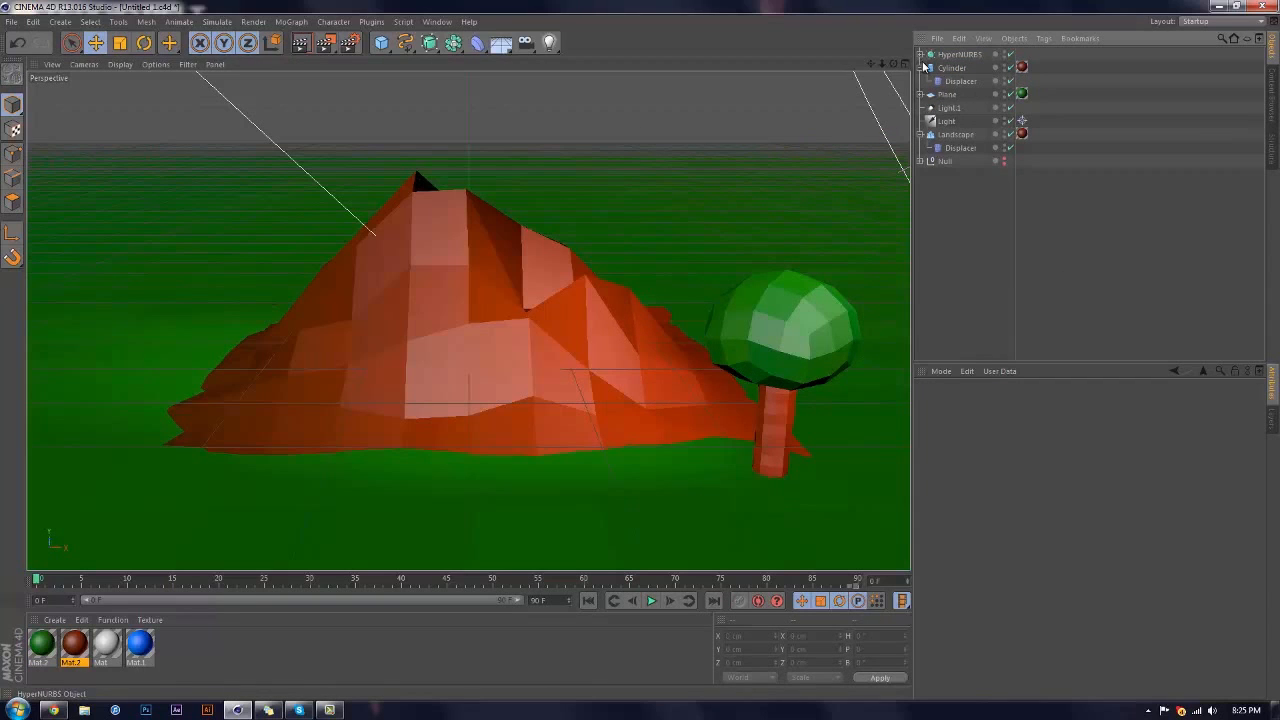
{"action": "left_click", "coordinate": [925, 67]}
{"action": "left_click", "coordinate": [381, 42]}
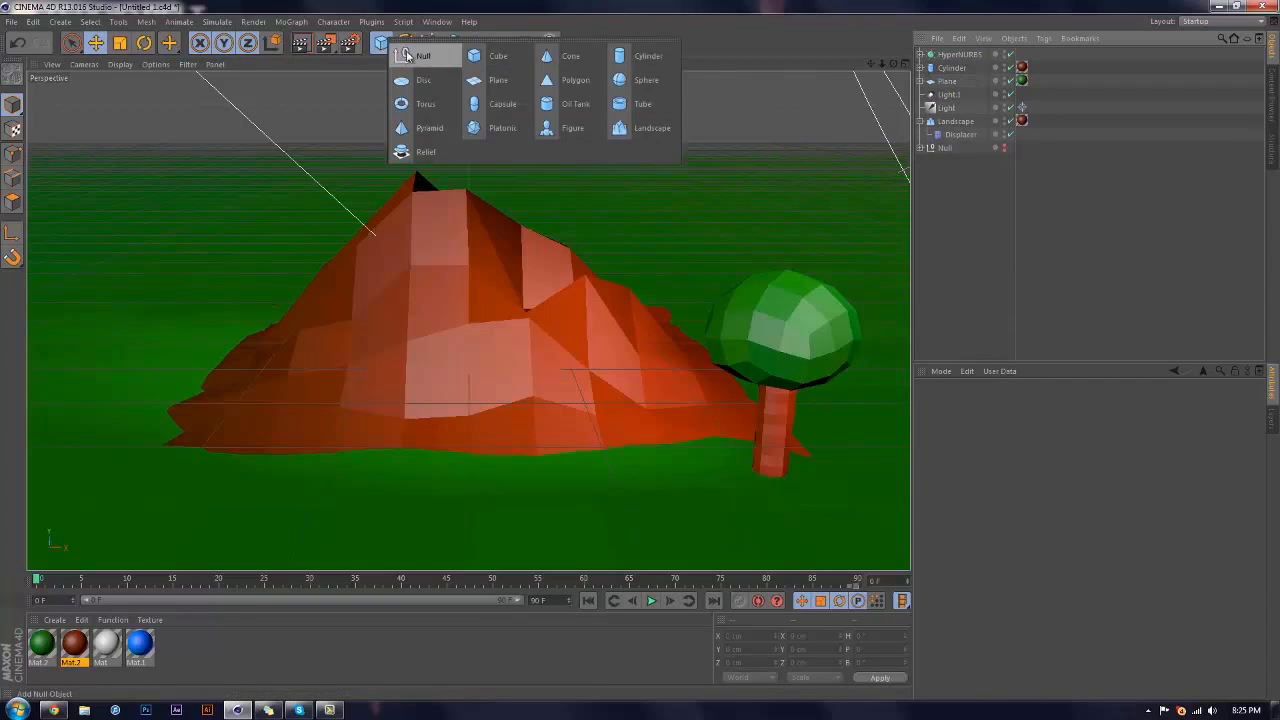
{"action": "left_click", "coordinate": [423, 55]}
{"action": "left_click", "coordinate": [957, 67]}
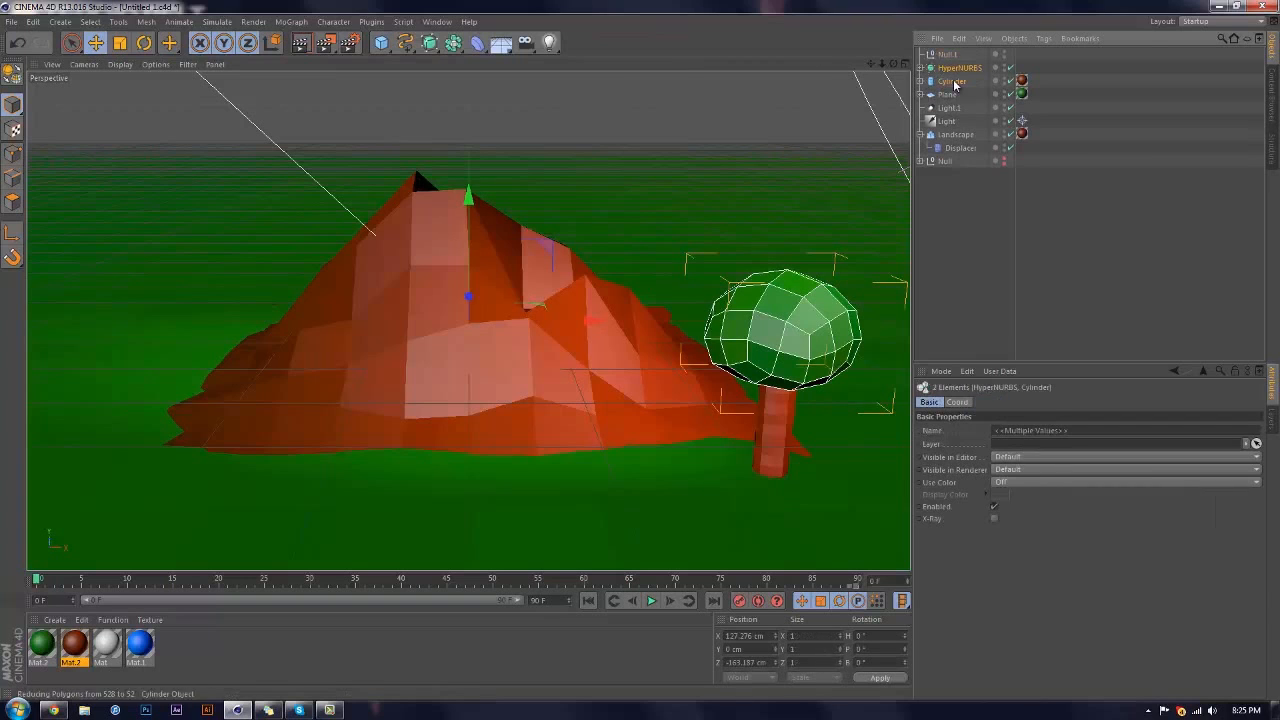
{"action": "left_click", "coordinate": [957, 80], "text": "ctrl"}
{"action": "left_click_drag", "start_coordinate": [957, 61], "coordinate": [947, 57]}
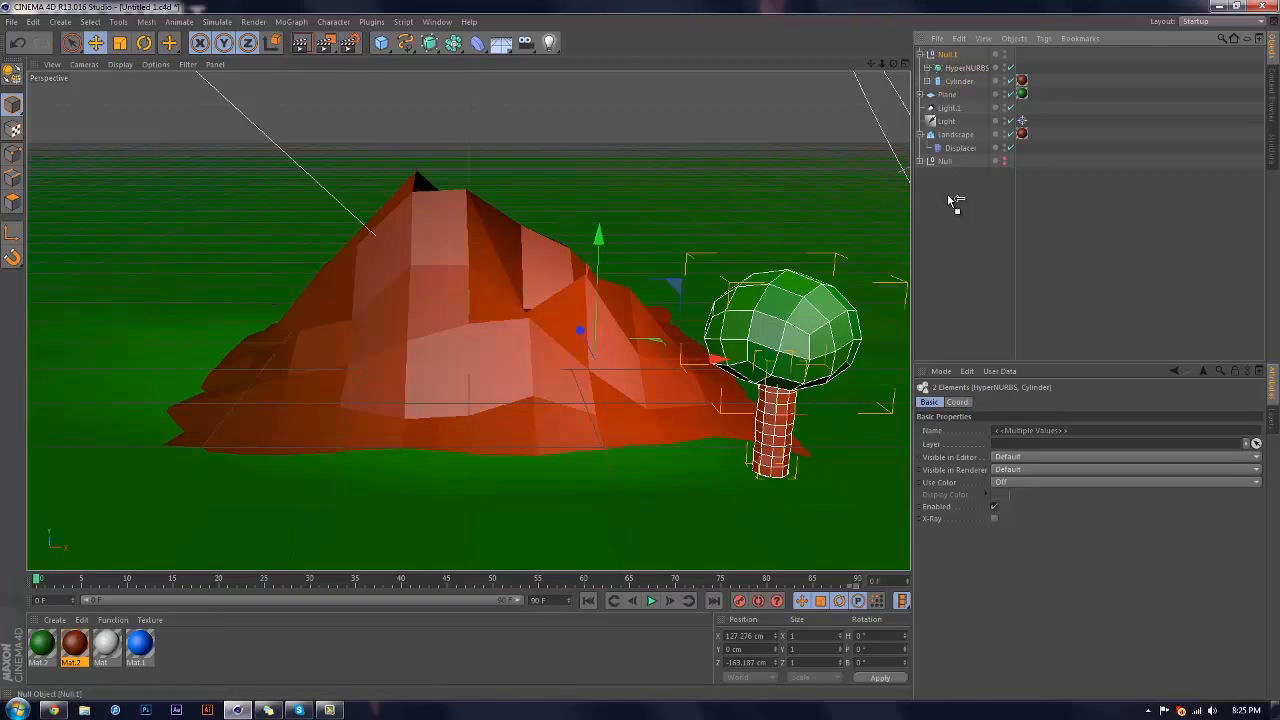
Move the tree's null to the end of the object list and duplicate it with its children
{"action": "left_click_drag", "start_coordinate": [948, 192], "coordinate": [942, 218]}
{"action": "left_click", "coordinate": [942, 218]}
{"action": "left_click_drag", "start_coordinate": [943, 135], "coordinate": [932, 225], "text": "ctrl"}
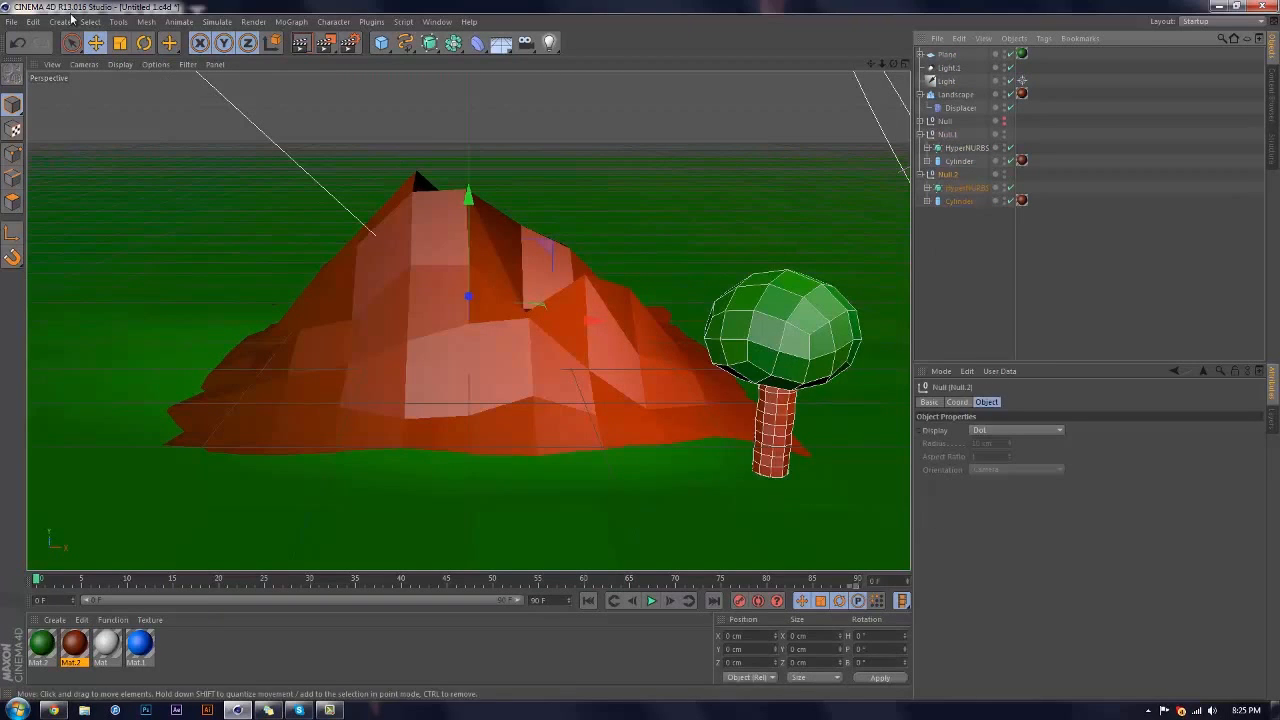
Scale the duplicated tree down uniformly to a small tree standing beside the large one, on the mountain's side
{"action": "left_click", "coordinate": [119, 42]}
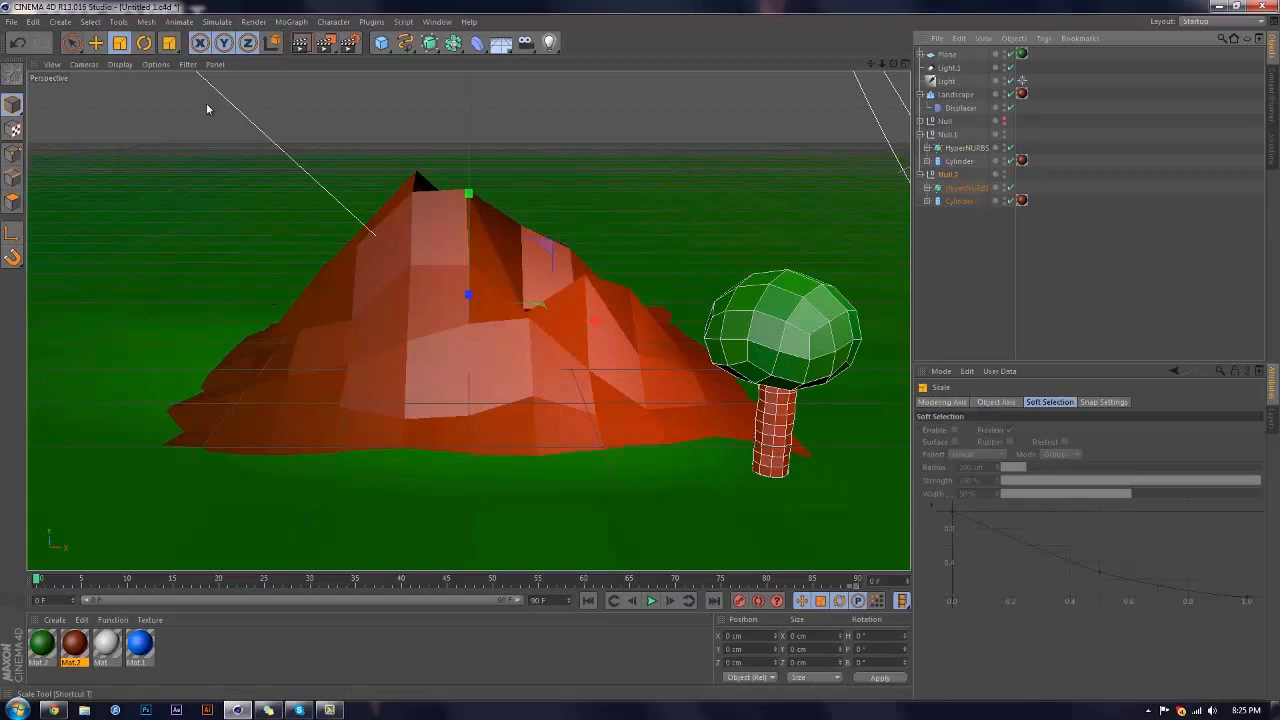
{"action": "left_click", "coordinate": [536, 246]}
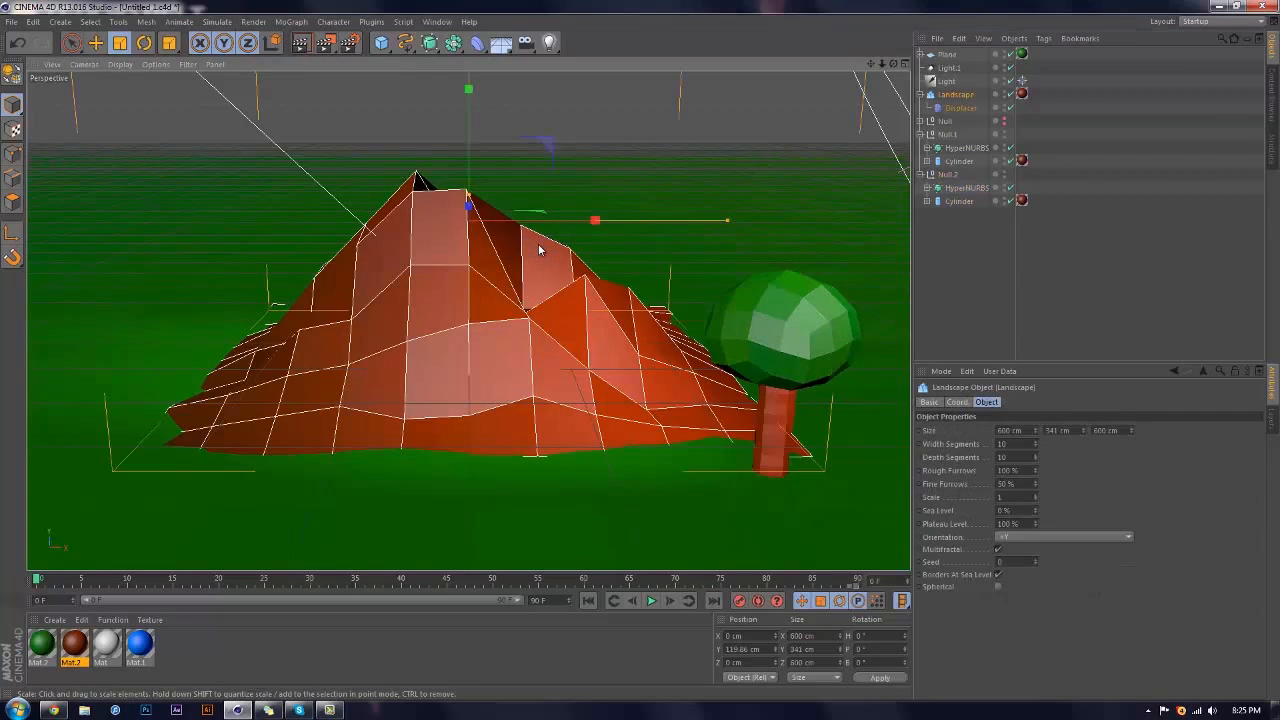
{"action": "left_click", "coordinate": [947, 174]}
{"action": "mouse_move", "coordinate": [534, 263]}
{"action": "left_mouse_down"}
{"action": "mouse_move", "coordinate": [509, 273]}
{"action": "mouse_move", "coordinate": [559, 253]}
{"action": "mouse_move", "coordinate": [529, 253]}
{"action": "mouse_move", "coordinate": [550, 262]}
{"action": "mouse_move", "coordinate": [543, 272]}
{"action": "left_mouse_up"}
{"action": "left_click", "coordinate": [98, 43]}
{"action": "left_click", "coordinate": [945, 252]}
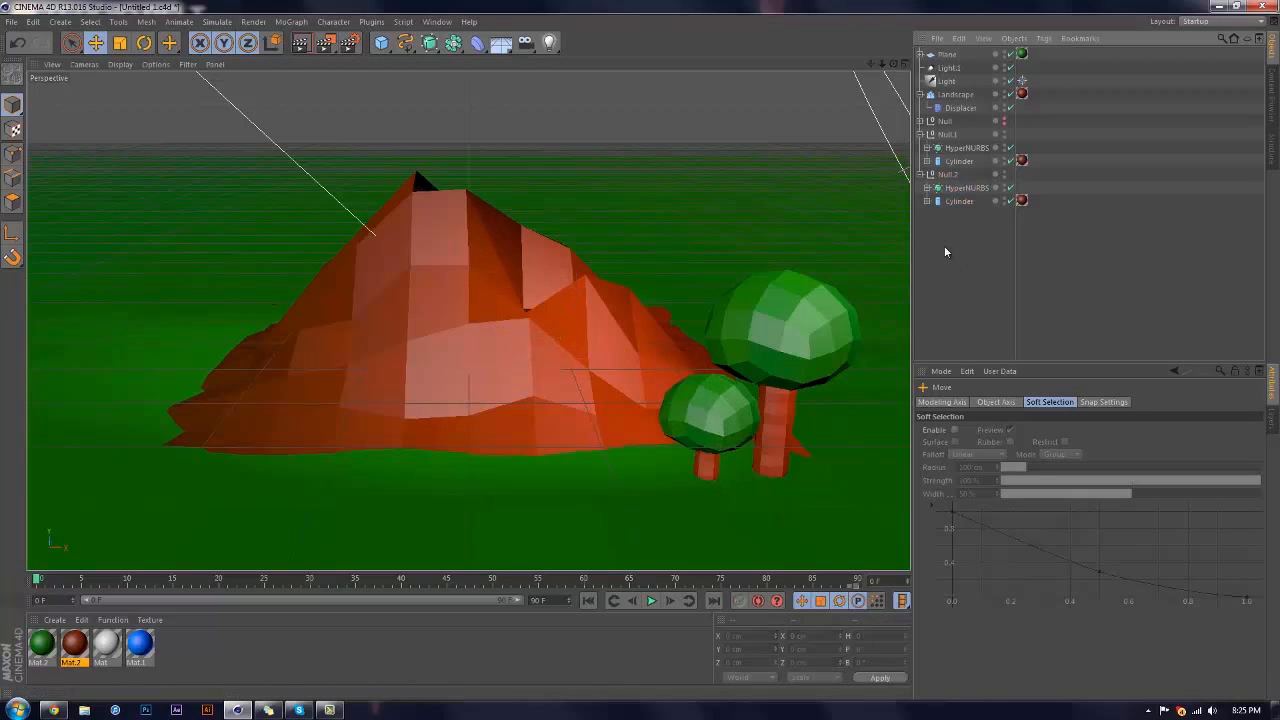
Collapse both tree nulls, duplicate the small tree and place the copy behind the large tree on its other side
{"action": "left_click", "coordinate": [920, 134]}
{"action": "left_click", "coordinate": [920, 147]}
{"action": "left_click_drag", "start_coordinate": [943, 149], "coordinate": [941, 165], "text": "ctrl"}
{"action": "mouse_move", "coordinate": [869, 286]}
{"action": "left_mouse_down"}
{"action": "mouse_move", "coordinate": [878, 322]}
{"action": "mouse_move", "coordinate": [902, 318]}
{"action": "mouse_move", "coordinate": [882, 298]}
{"action": "left_mouse_up"}
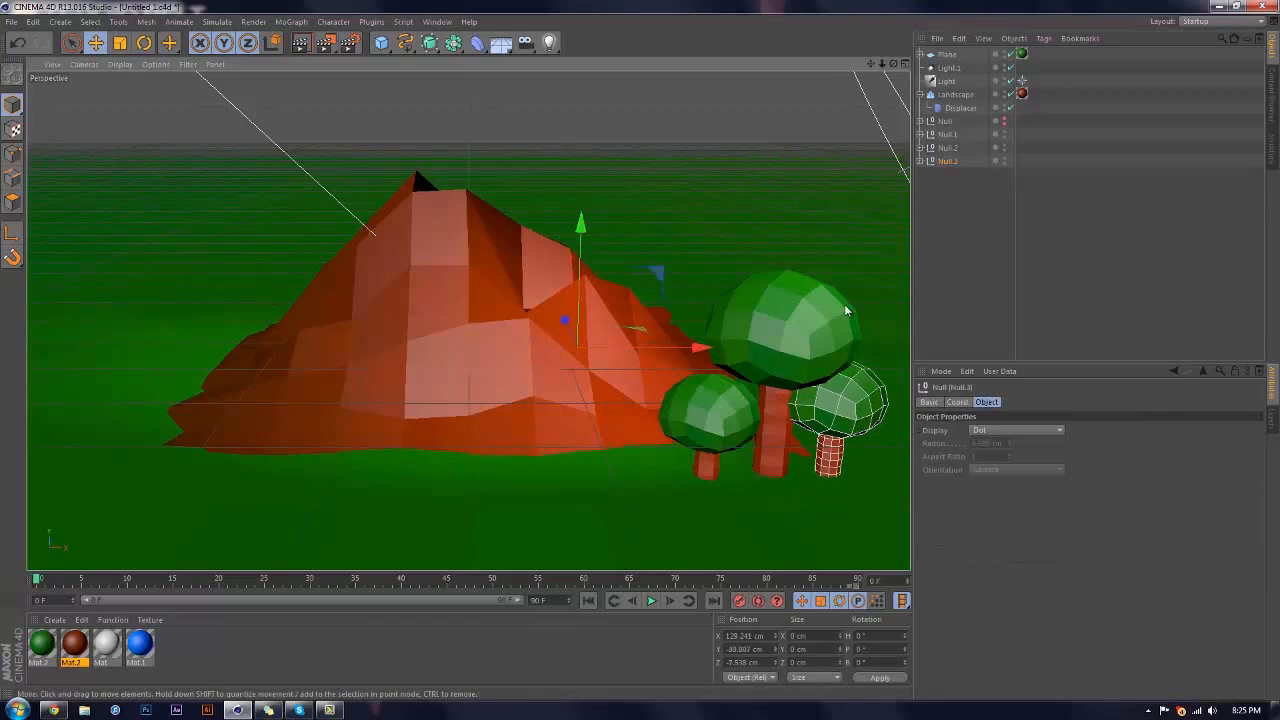
{"action": "mouse_move", "coordinate": [563, 333]}
{"action": "left_mouse_down"}
{"action": "mouse_move", "coordinate": [557, 303]}
{"action": "mouse_move", "coordinate": [571, 337]}
{"action": "mouse_move", "coordinate": [592, 309]}
{"action": "mouse_move", "coordinate": [562, 312]}
{"action": "left_mouse_up"}
{"action": "left_click", "coordinate": [963, 337]}
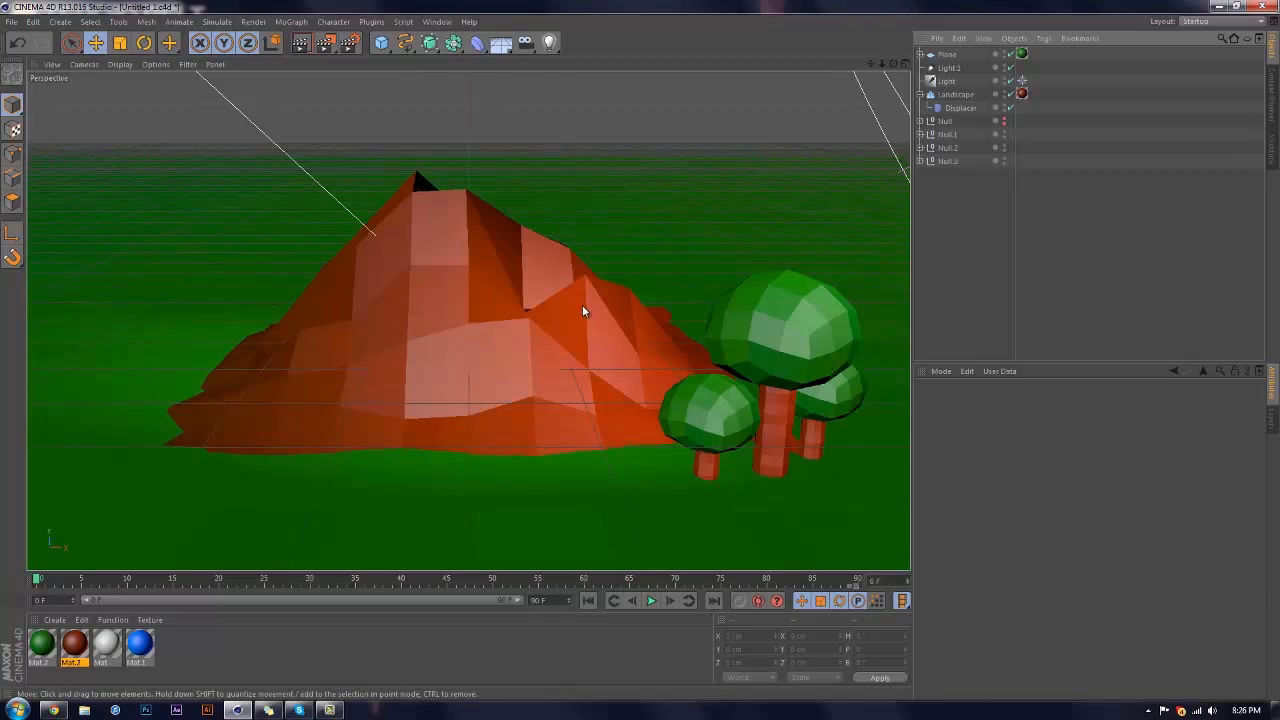
Add a cube and move it in front of the mountain, to Z about -252 cm
{"action": "left_click", "coordinate": [381, 42]}
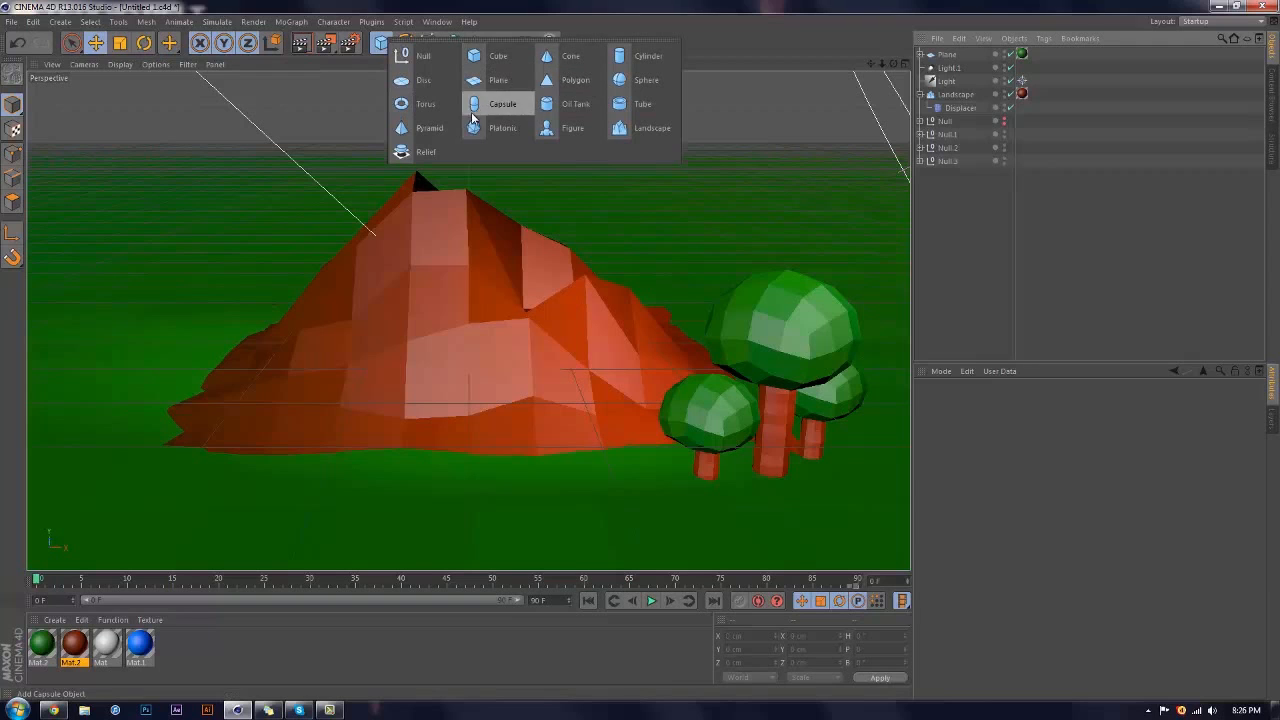
{"action": "left_click", "coordinate": [494, 60]}
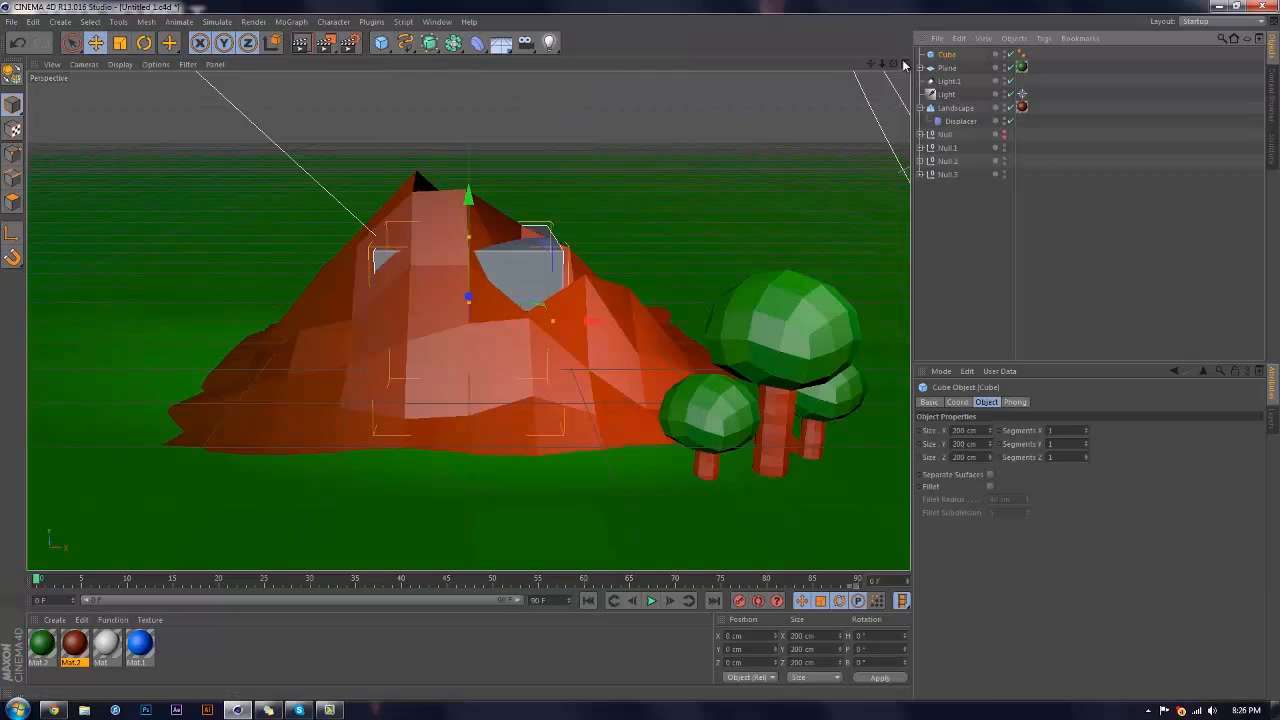
{"action": "left_click", "coordinate": [905, 65]}
{"action": "left_click_drag", "start_coordinate": [612, 91], "coordinate": [611, 188]}
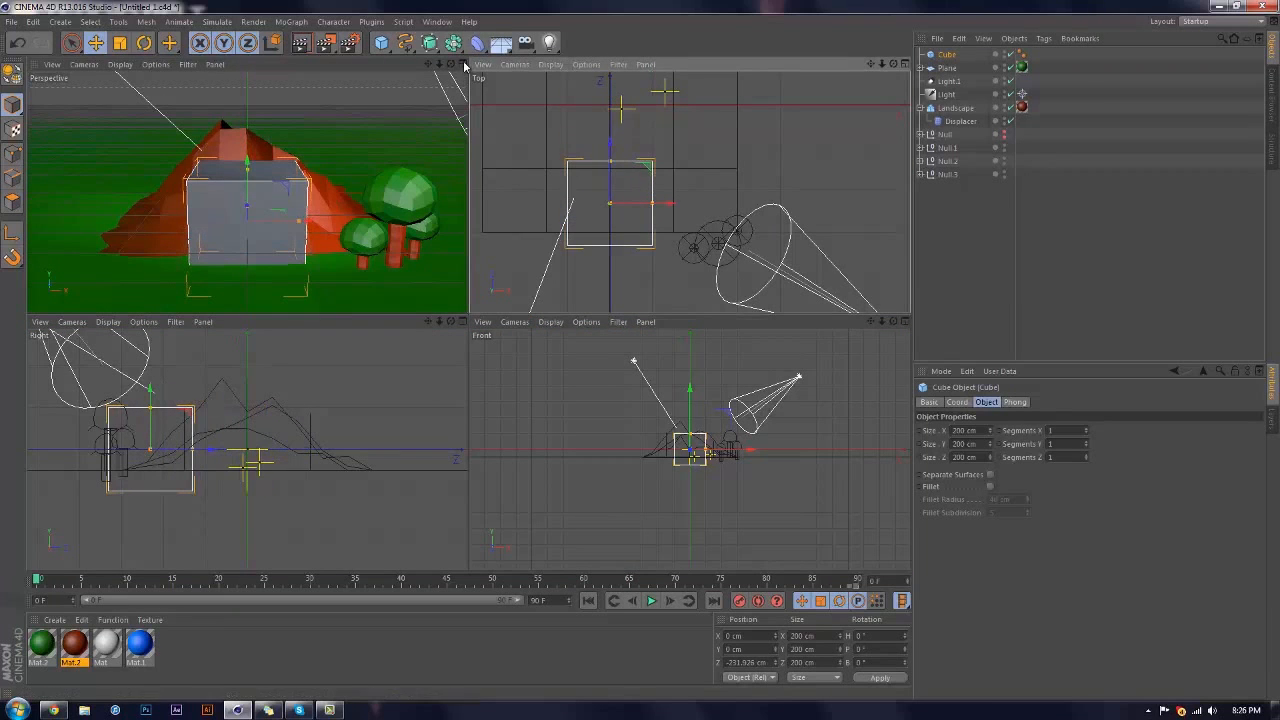
{"action": "left_click", "coordinate": [462, 65]}
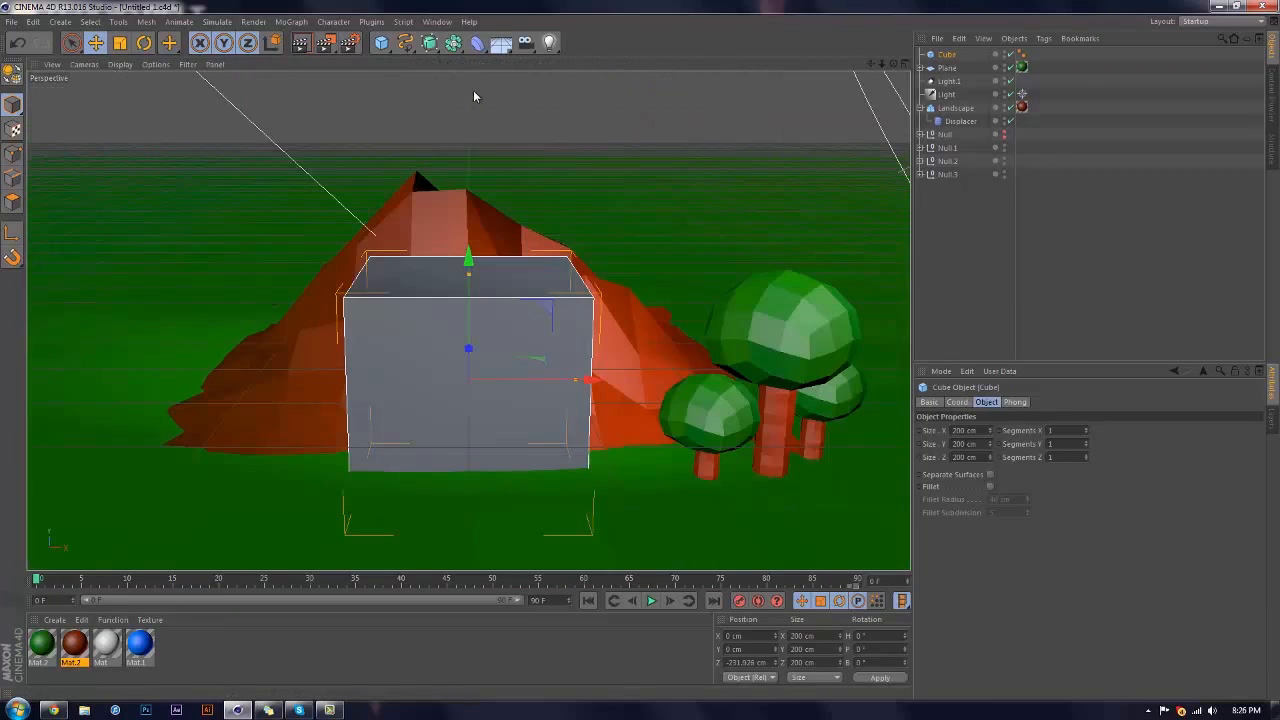
Make the cube editable and scale it into a tall thin slab of about 65 × 529 × 34 cm
{"action": "left_click", "coordinate": [905, 65]}
{"action": "key", "text": "c"}
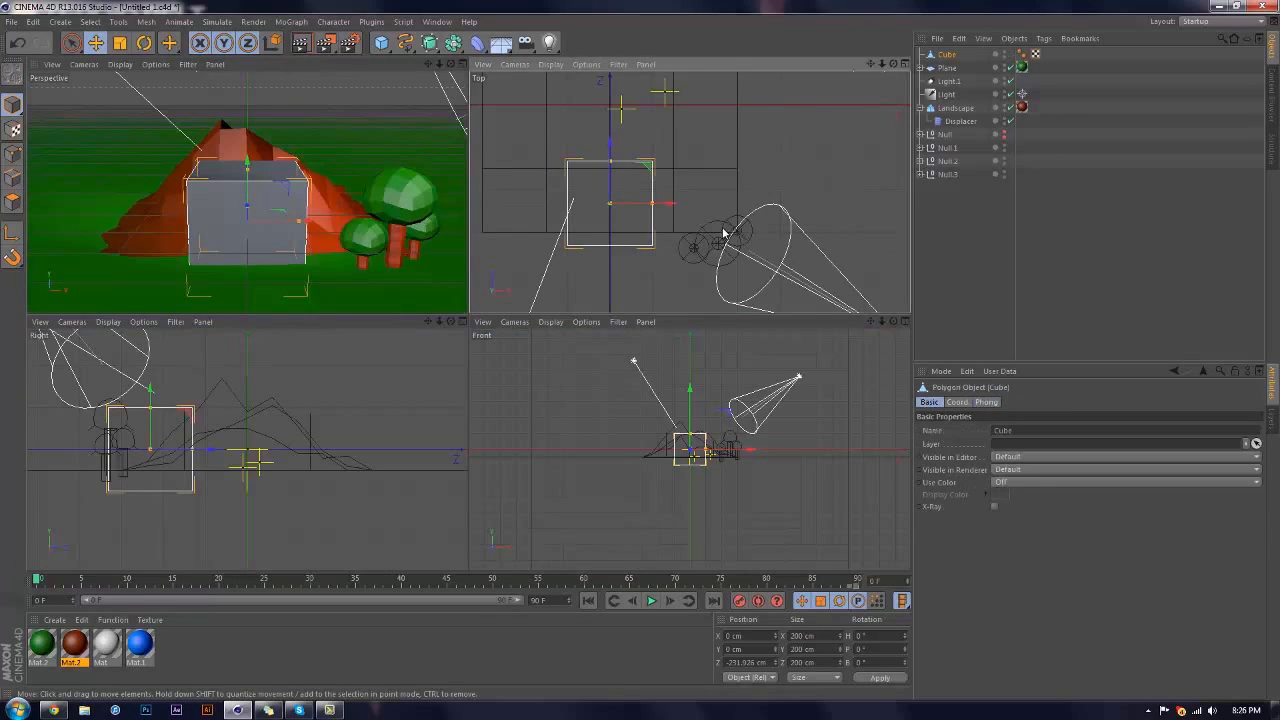
{"action": "key", "text": "t"}
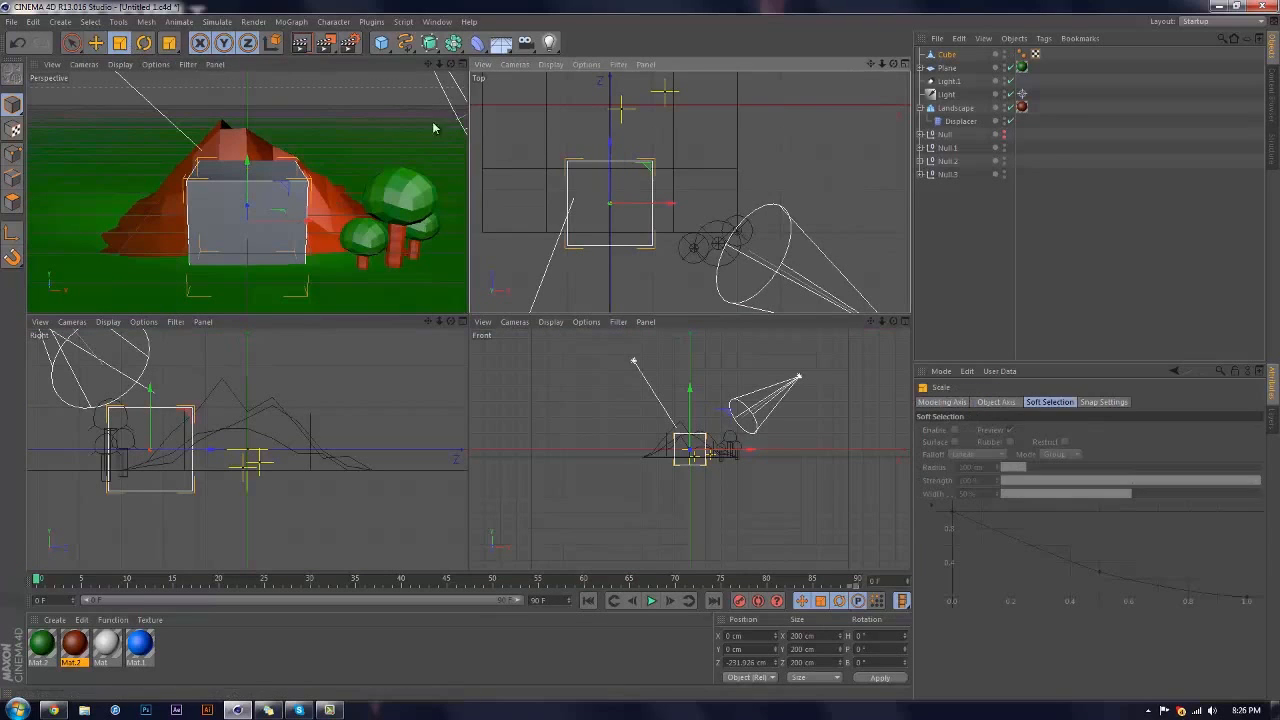
{"action": "left_click_drag", "start_coordinate": [608, 145], "coordinate": [610, 195]}
{"action": "left_click_drag", "start_coordinate": [320, 222], "coordinate": [263, 227]}
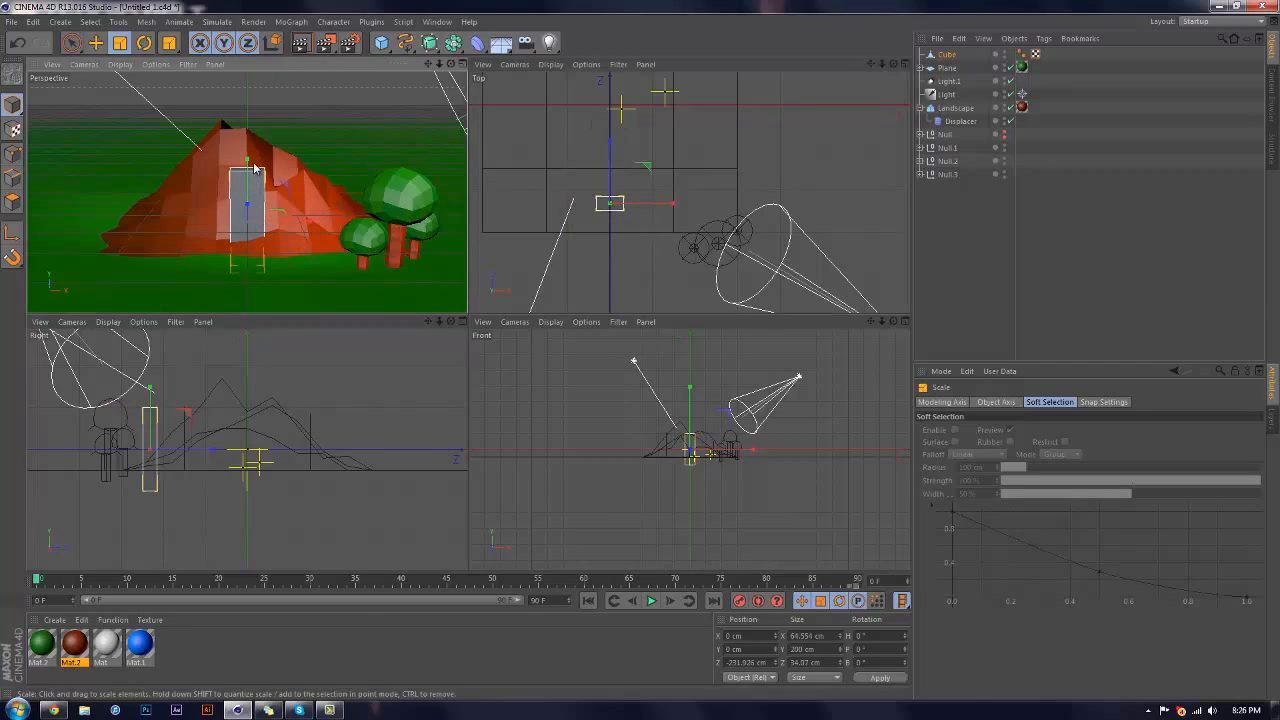
{"action": "left_click_drag", "start_coordinate": [248, 161], "coordinate": [263, 52]}
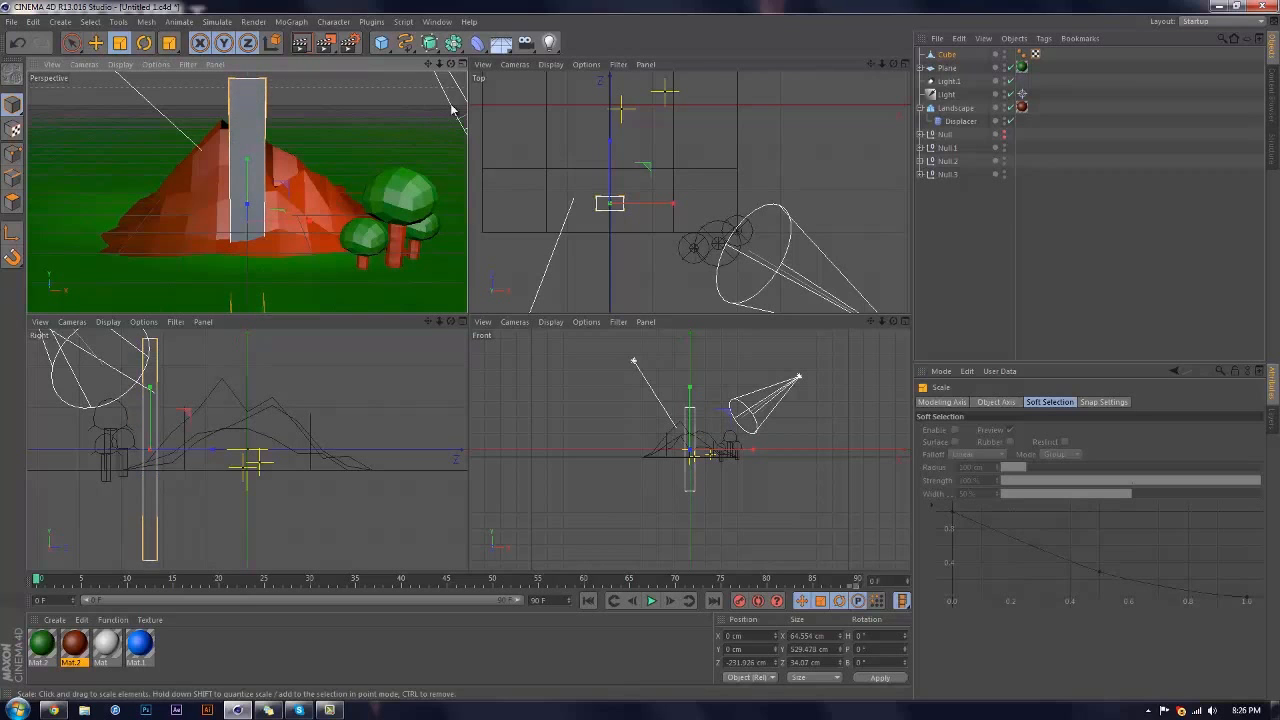
{"action": "left_click", "coordinate": [462, 64]}
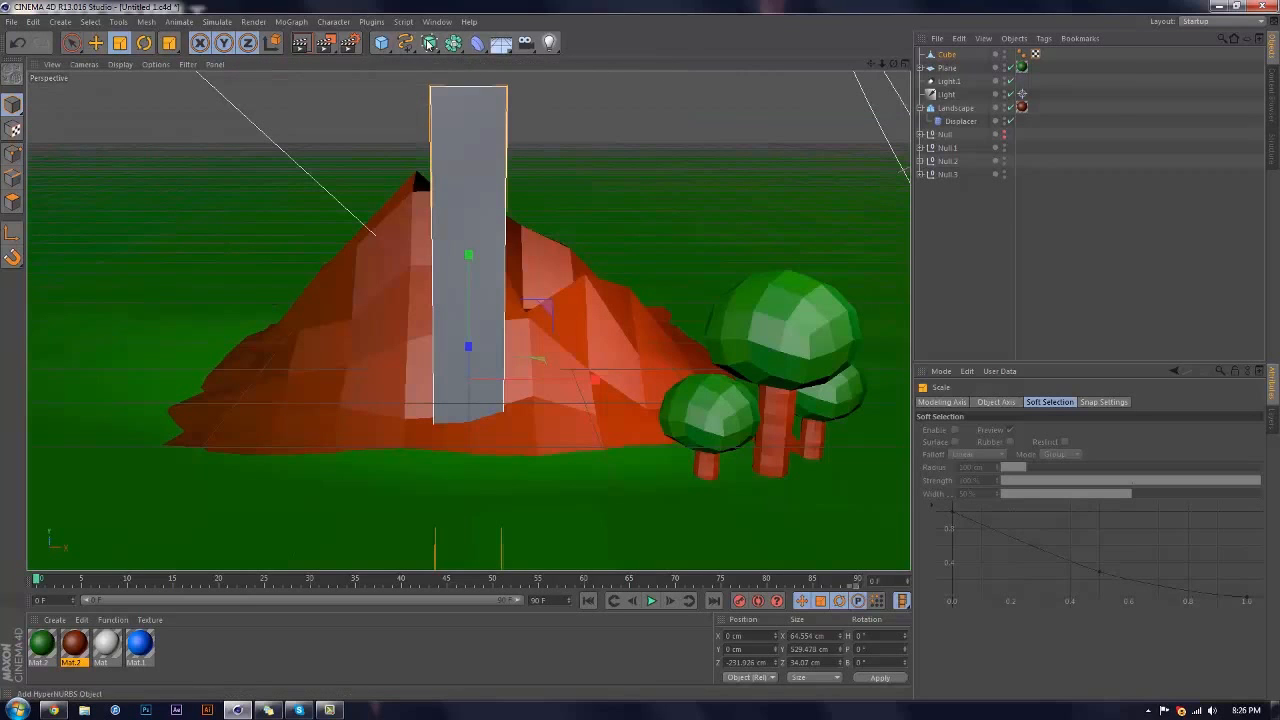
Add a HyperNURBS object, make the cube its child and delete the cube's Phong tag
{"action": "left_click", "coordinate": [430, 43]}
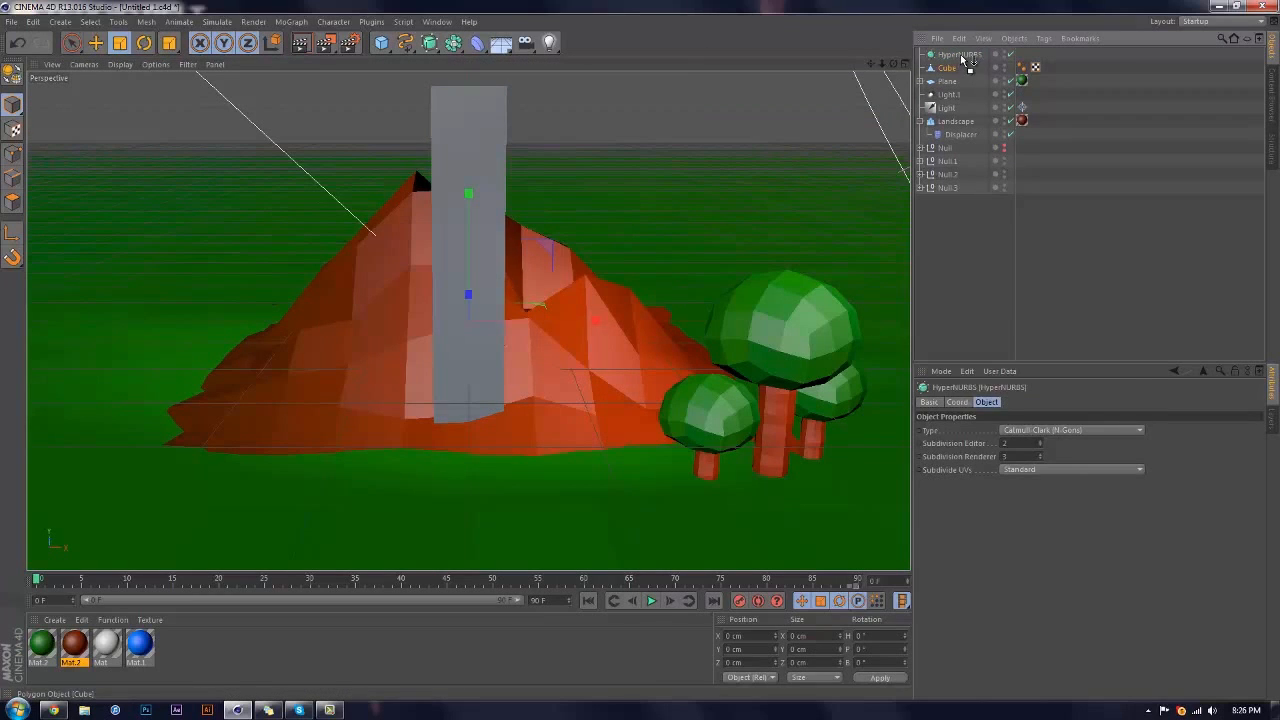
{"action": "left_click_drag", "start_coordinate": [963, 60], "coordinate": [964, 56]}
{"action": "left_click", "coordinate": [1023, 75]}
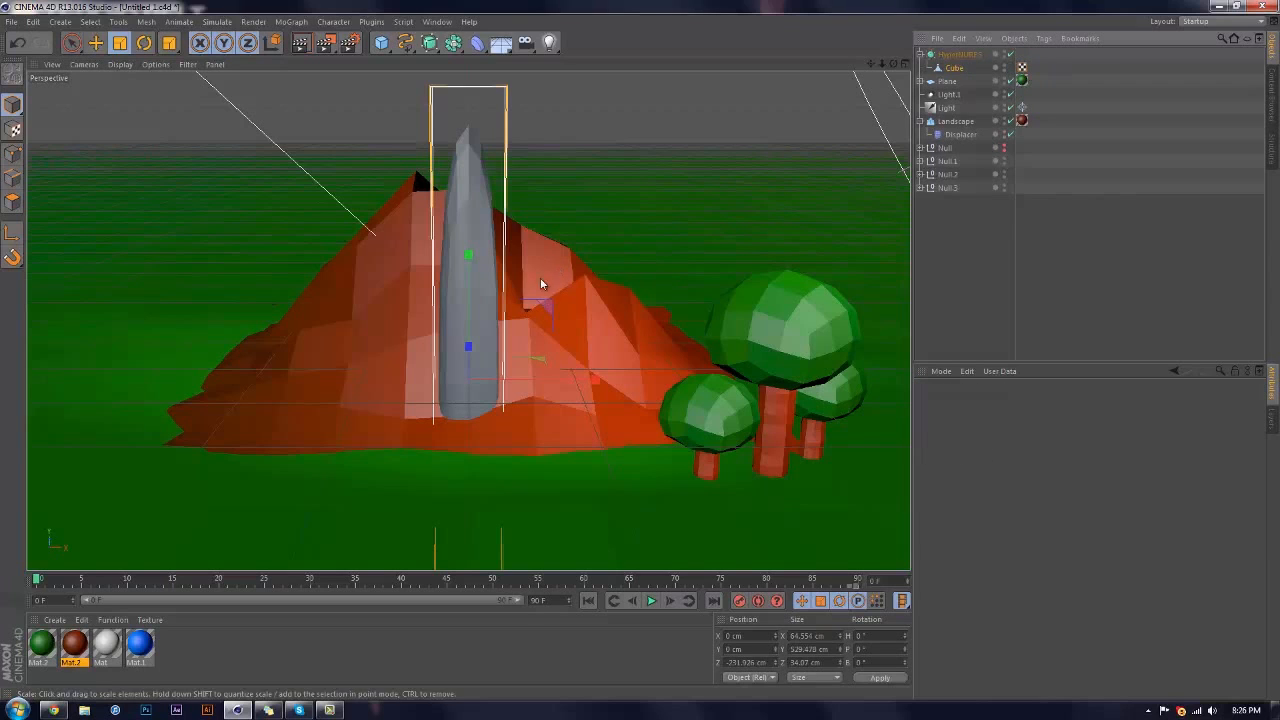
Set the editor subdivision of the cube's HyperNURBS to 3
{"action": "left_click", "coordinate": [963, 68]}
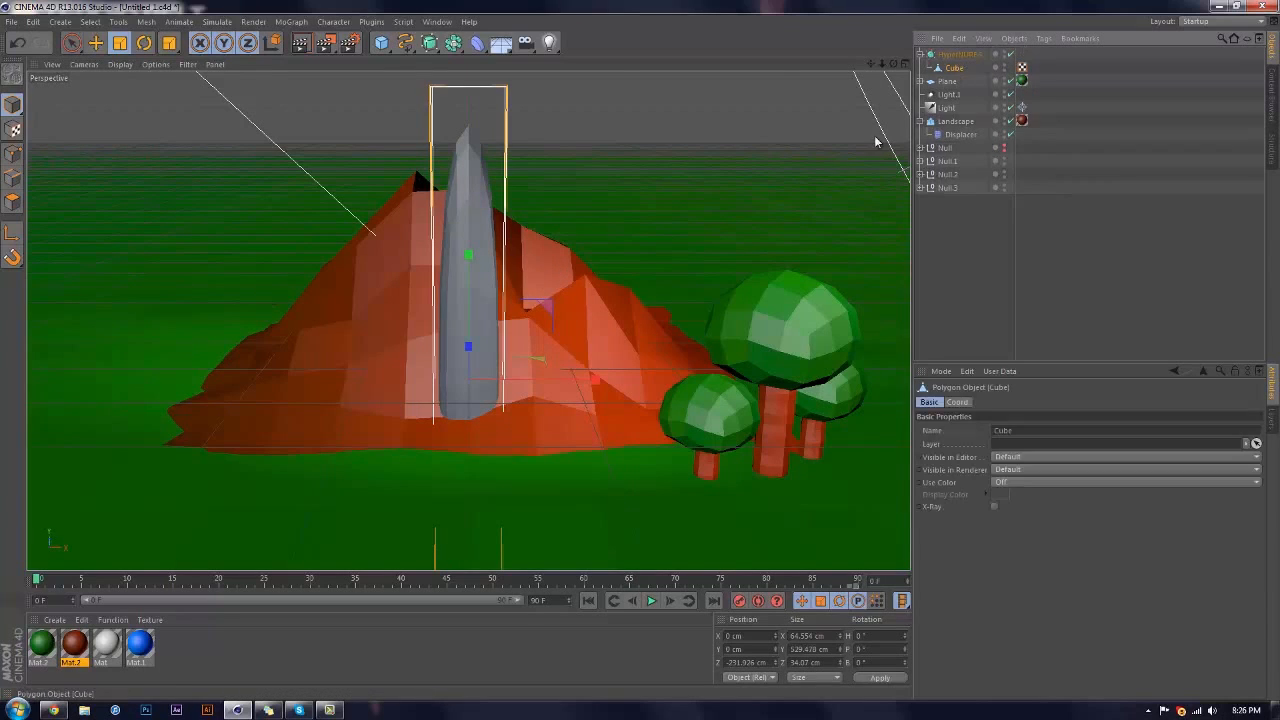
{"action": "left_click", "coordinate": [960, 54]}
{"action": "left_click", "coordinate": [1042, 443]}
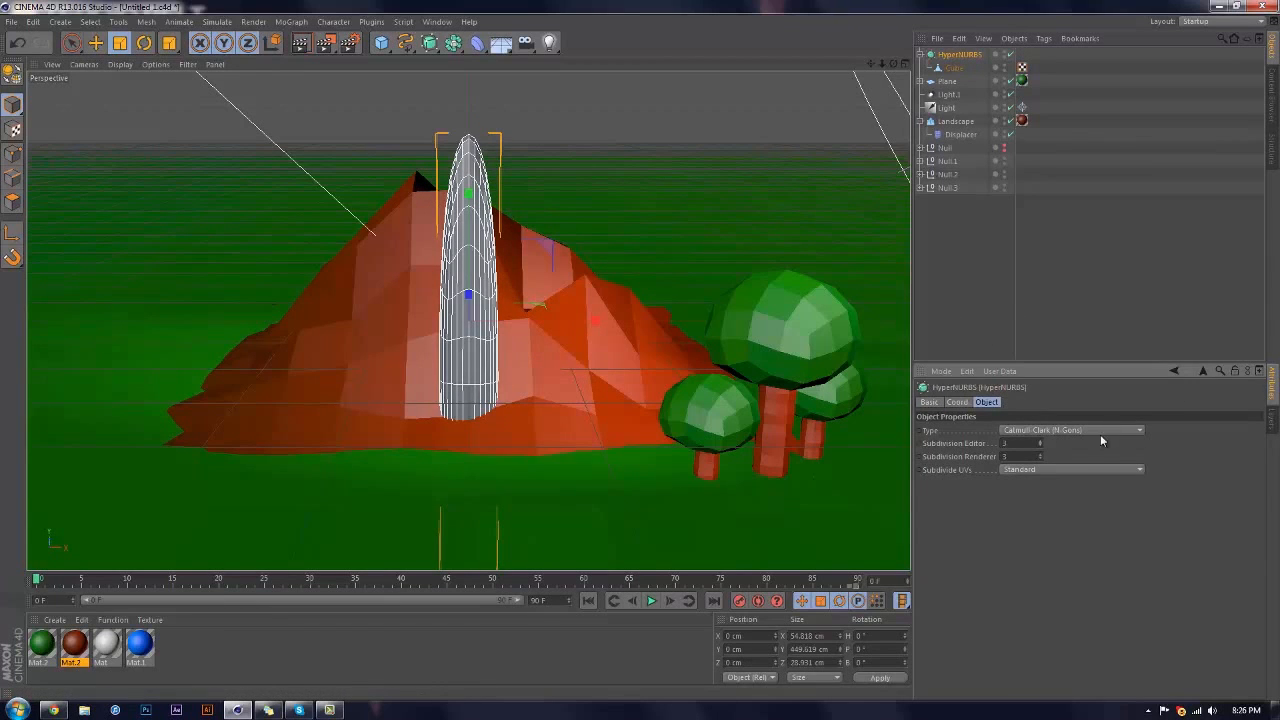
Set the cube's HyperNURBS subdivision to 2 in the editor and 4 in the renderer, and apply the blue Mat.1 material to the cube
{"action": "left_click", "coordinate": [1041, 443]}
{"action": "left_click", "coordinate": [1040, 447]}
{"action": "left_click", "coordinate": [1040, 447]}
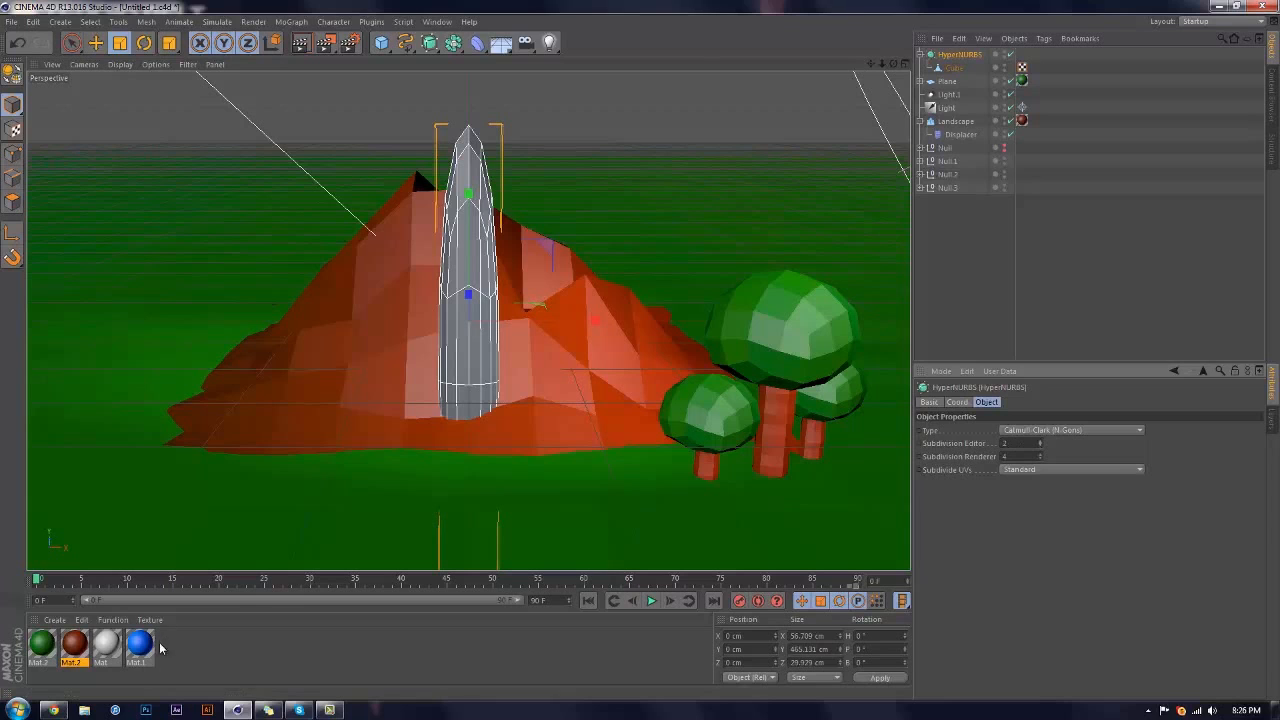
{"action": "left_click_drag", "start_coordinate": [485, 367], "coordinate": [485, 368]}
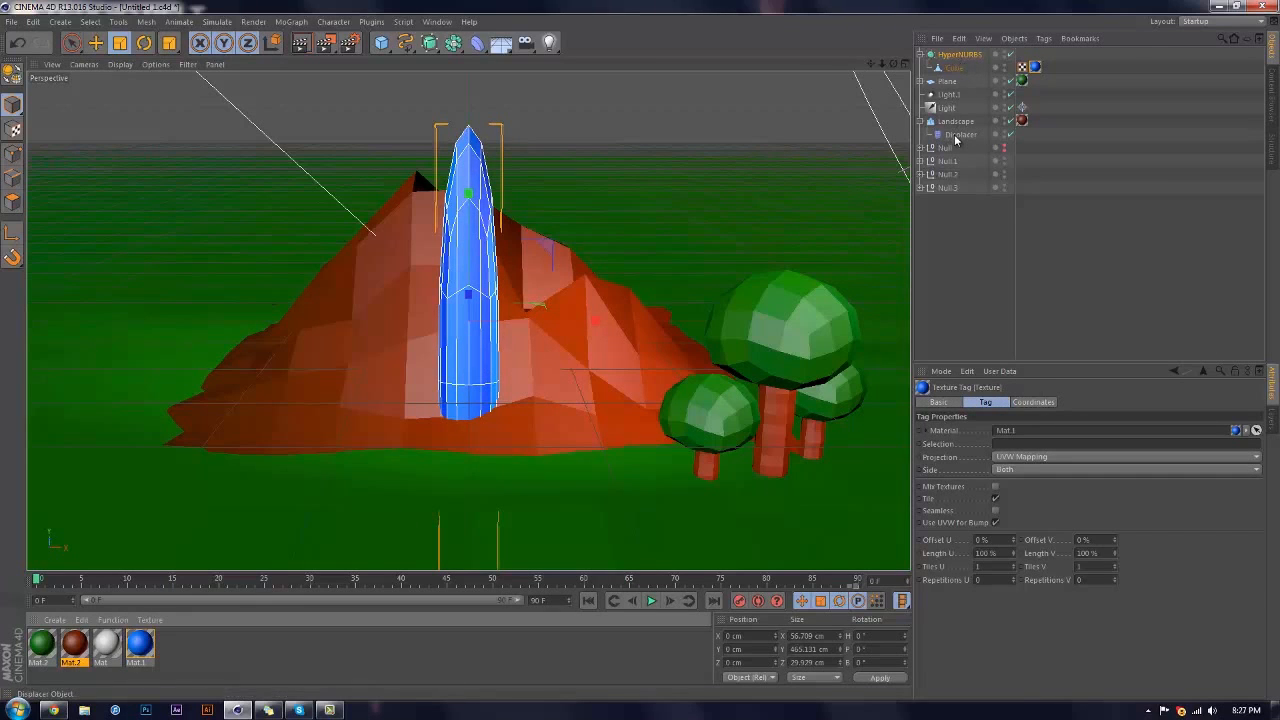
Duplicate the landscape's Displacer as a separate top-level object and undo the stray copy of the HyperNURBS
{"action": "left_click_drag", "start_coordinate": [955, 136], "coordinate": [959, 110], "text": "ctrl"}
{"action": "left_click_drag", "start_coordinate": [952, 53], "coordinate": [950, 58], "text": "ctrl"}
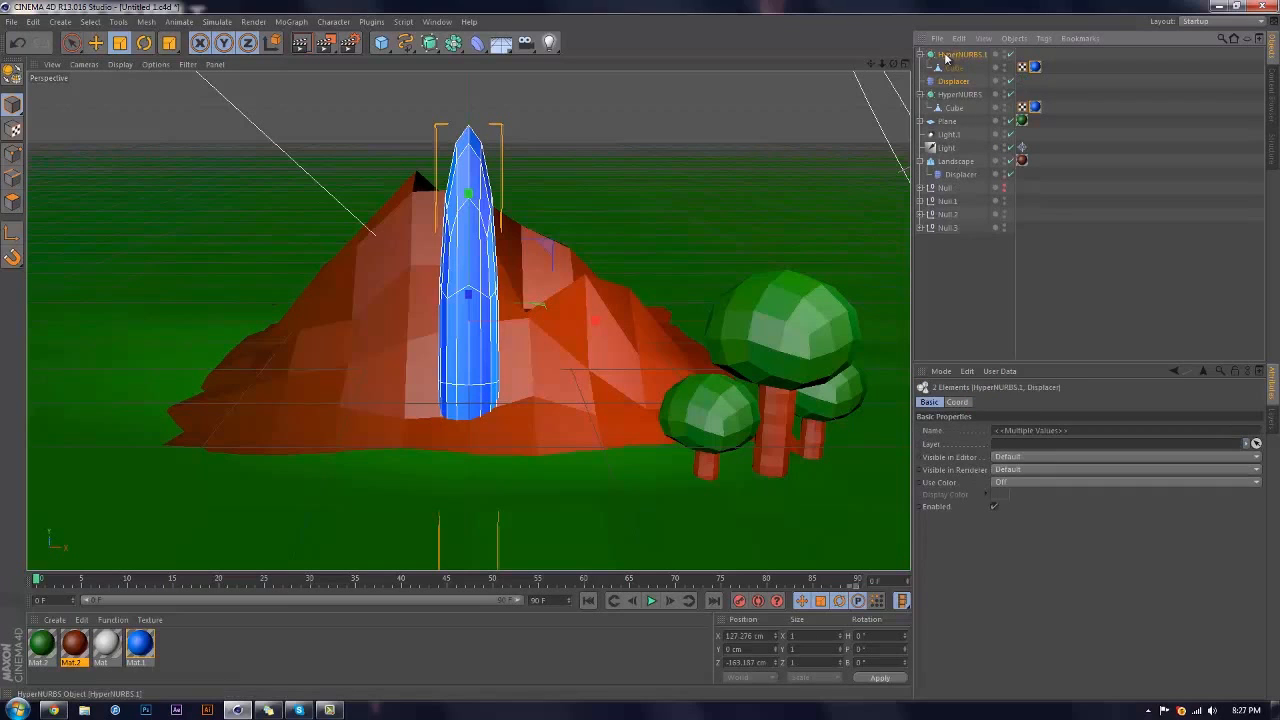
{"action": "key", "text": "ctrl+z"}
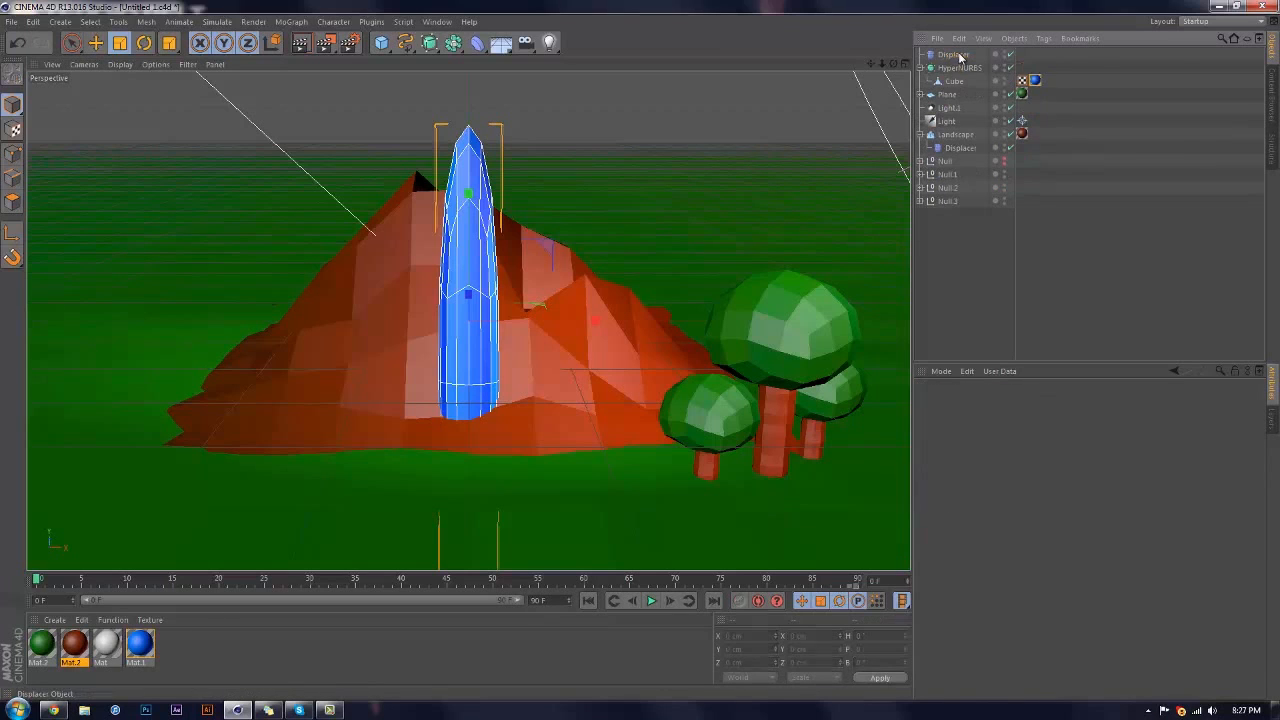
{"action": "left_click_drag", "start_coordinate": [955, 75], "coordinate": [954, 52]}
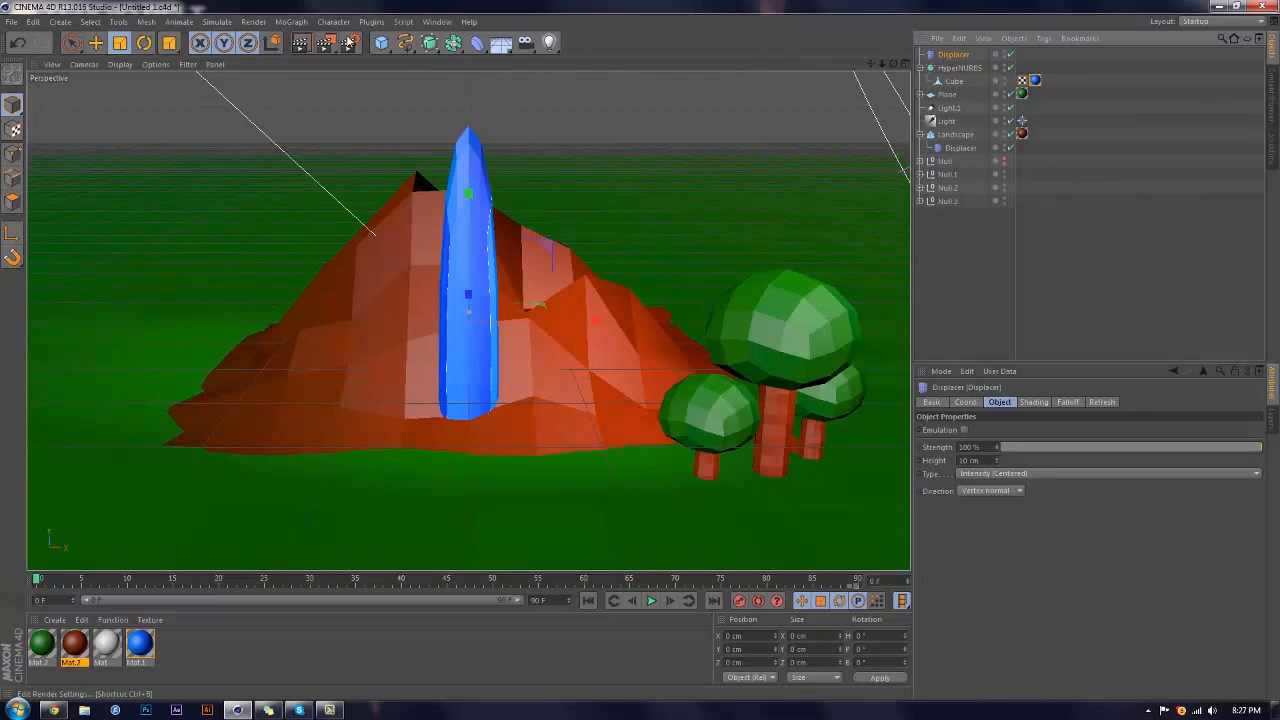
Add a null object and place the copied Displacer and the cube's HyperNURBS inside it as children
{"action": "left_click_drag", "start_coordinate": [383, 44], "coordinate": [403, 50]}
{"action": "left_click", "coordinate": [954, 68]}
{"action": "left_click", "coordinate": [955, 80], "text": "ctrl"}
{"action": "left_click_drag", "start_coordinate": [948, 58], "coordinate": [949, 55]}
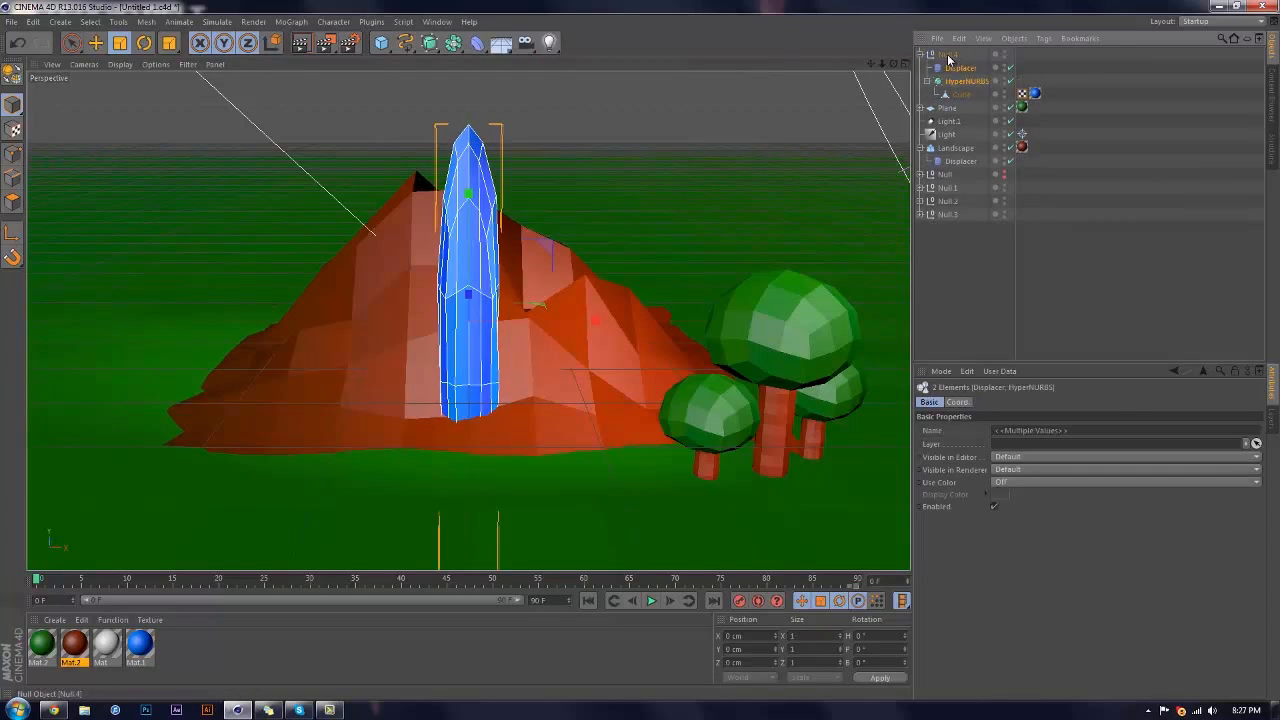
{"action": "left_click", "coordinate": [966, 190]}
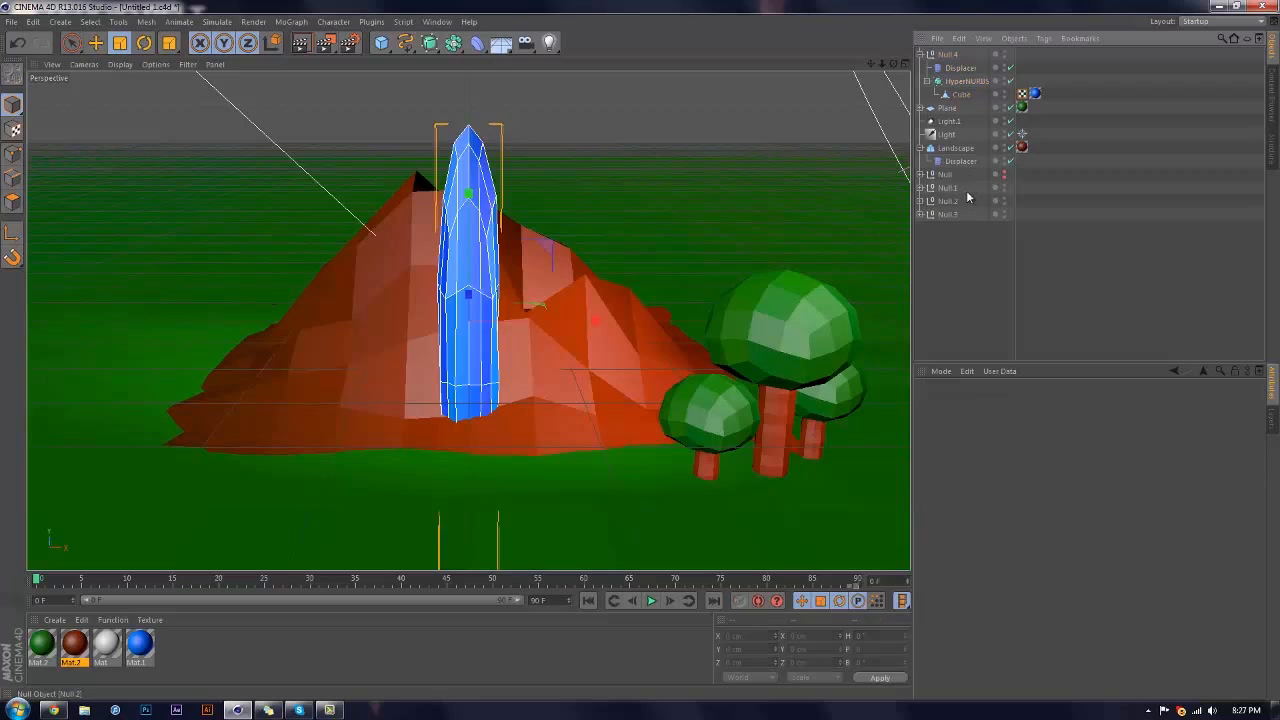
Try to tilt the null group holding the blue shape to a pitch of about -40°
{"action": "left_click", "coordinate": [920, 54]}
{"action": "left_click", "coordinate": [946, 54]}
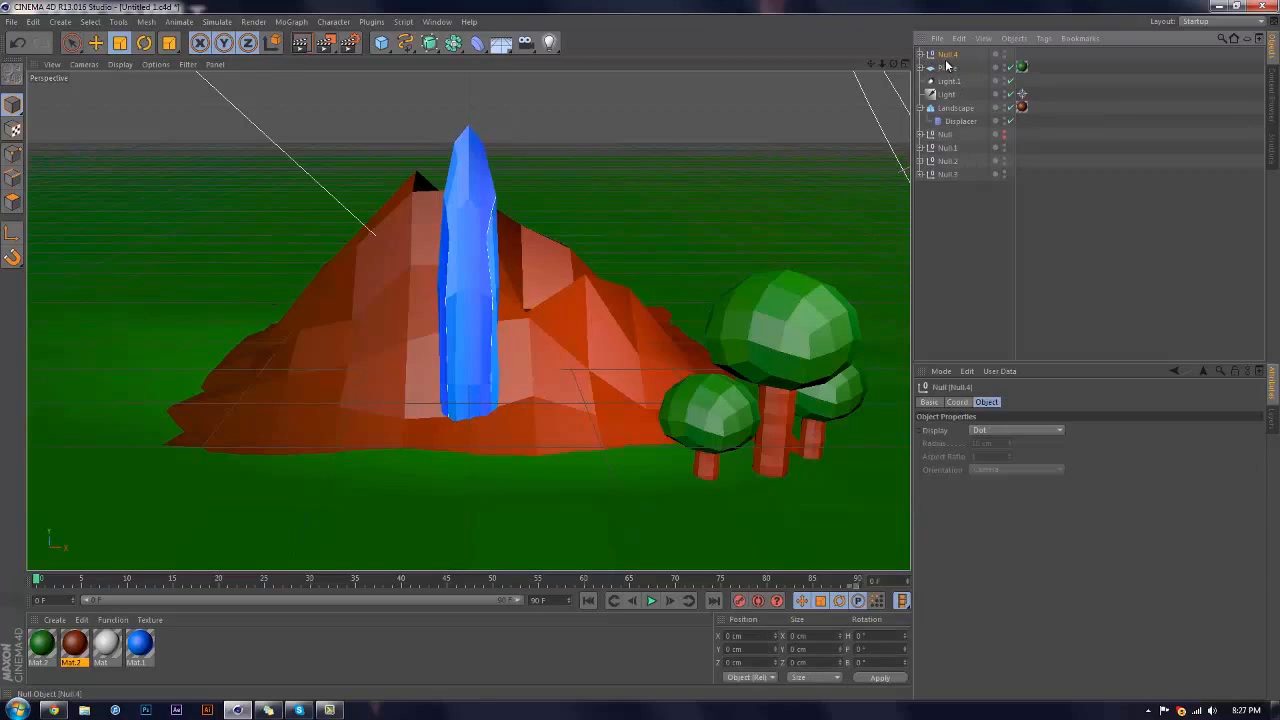
{"action": "left_click", "coordinate": [145, 42]}
{"action": "left_click_drag", "start_coordinate": [480, 263], "coordinate": [503, 205]}
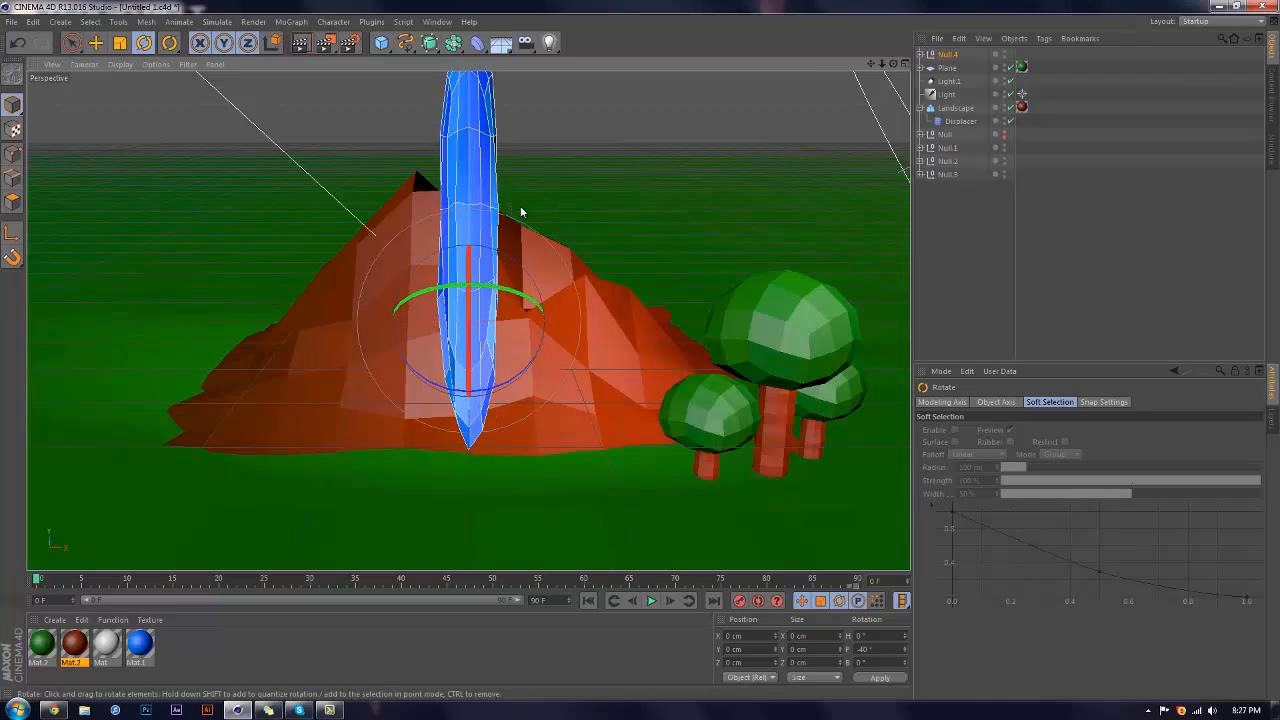
{"action": "key", "text": "ctrl+z"}
Tilt the cube inside the HyperNURBS to a pitch of about -46° and shift it slightly against the mountain slope
{"action": "left_click", "coordinate": [920, 54]}
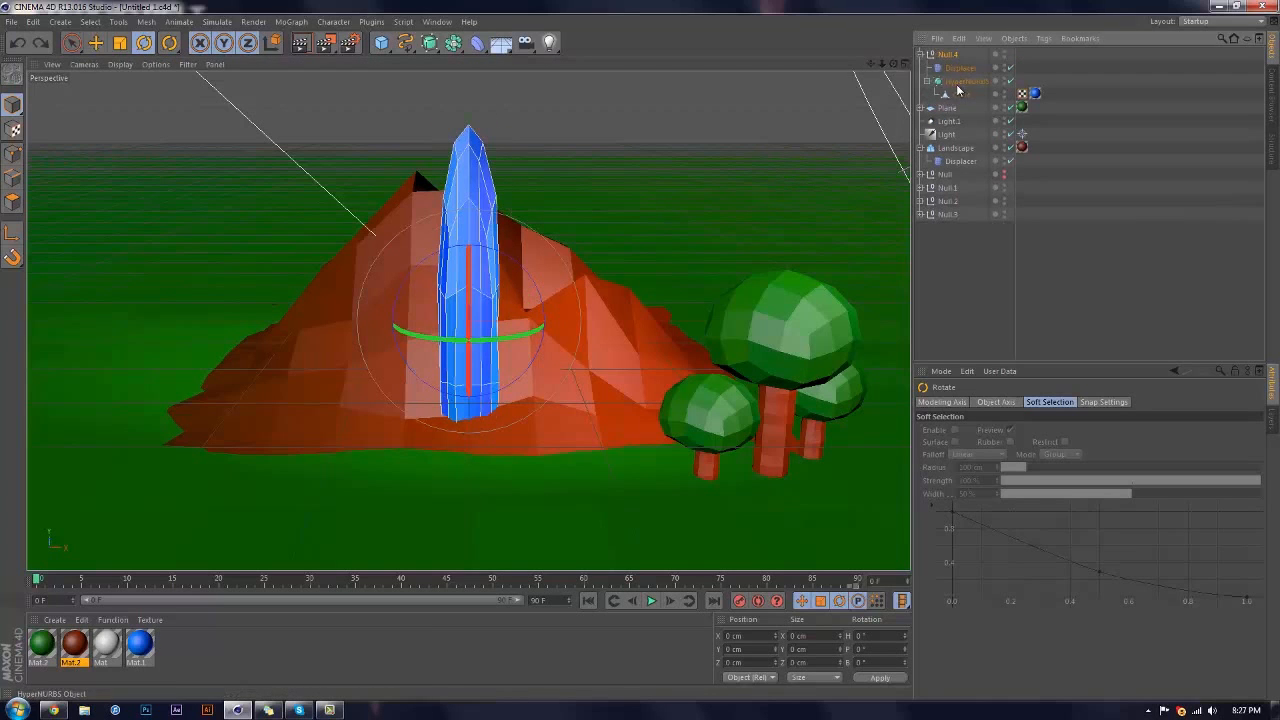
{"action": "left_click", "coordinate": [958, 93]}
{"action": "left_click_drag", "start_coordinate": [476, 306], "coordinate": [510, 248]}
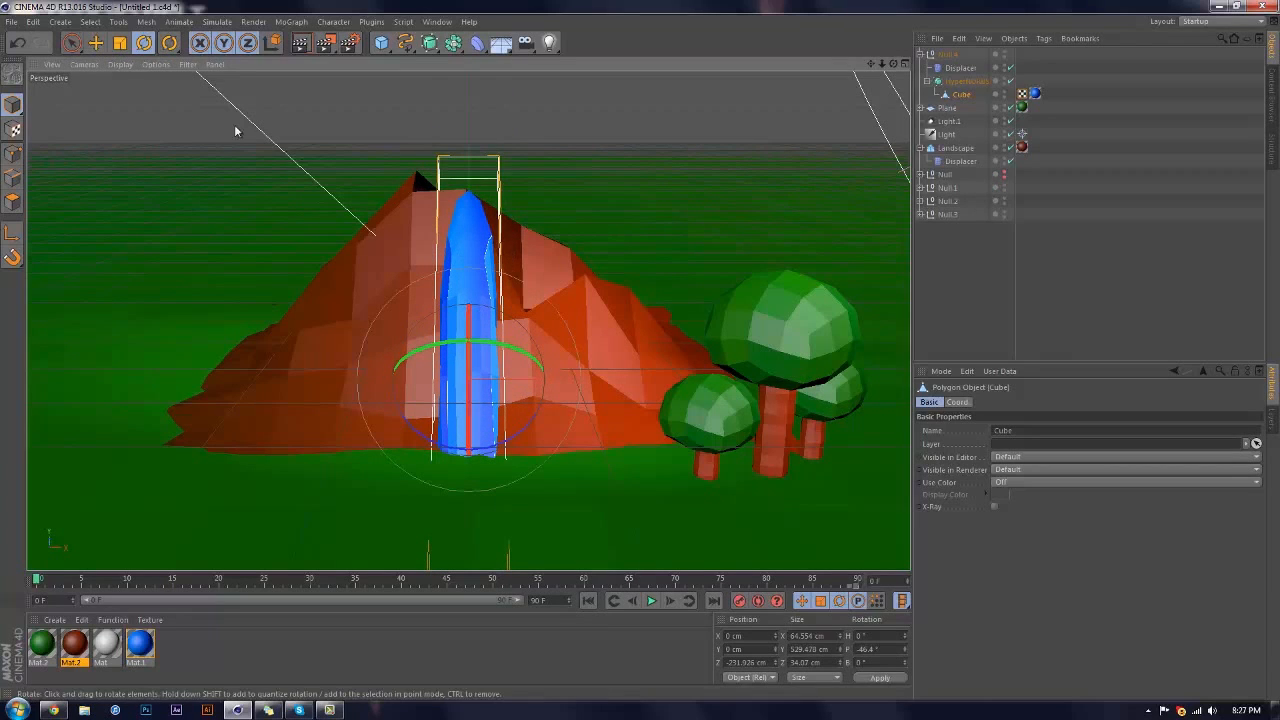
{"action": "left_click", "coordinate": [96, 42]}
{"action": "left_click_drag", "start_coordinate": [469, 280], "coordinate": [472, 284]}
{"action": "left_click", "coordinate": [1094, 290]}
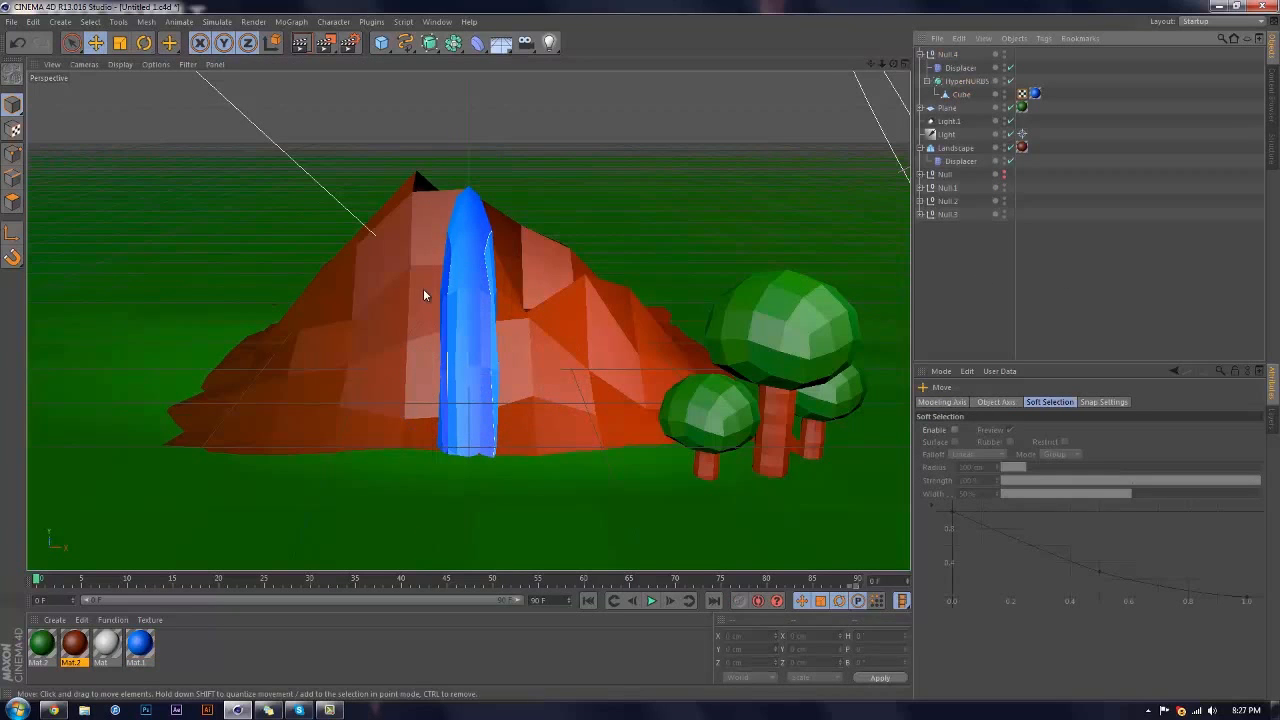
Add a tube with inner radius 55 cm and outer radius 65 cm around the waterfall's base, at Y about -74 cm and Z about -293 cm
{"action": "left_click_drag", "start_coordinate": [381, 44], "coordinate": [638, 106]}
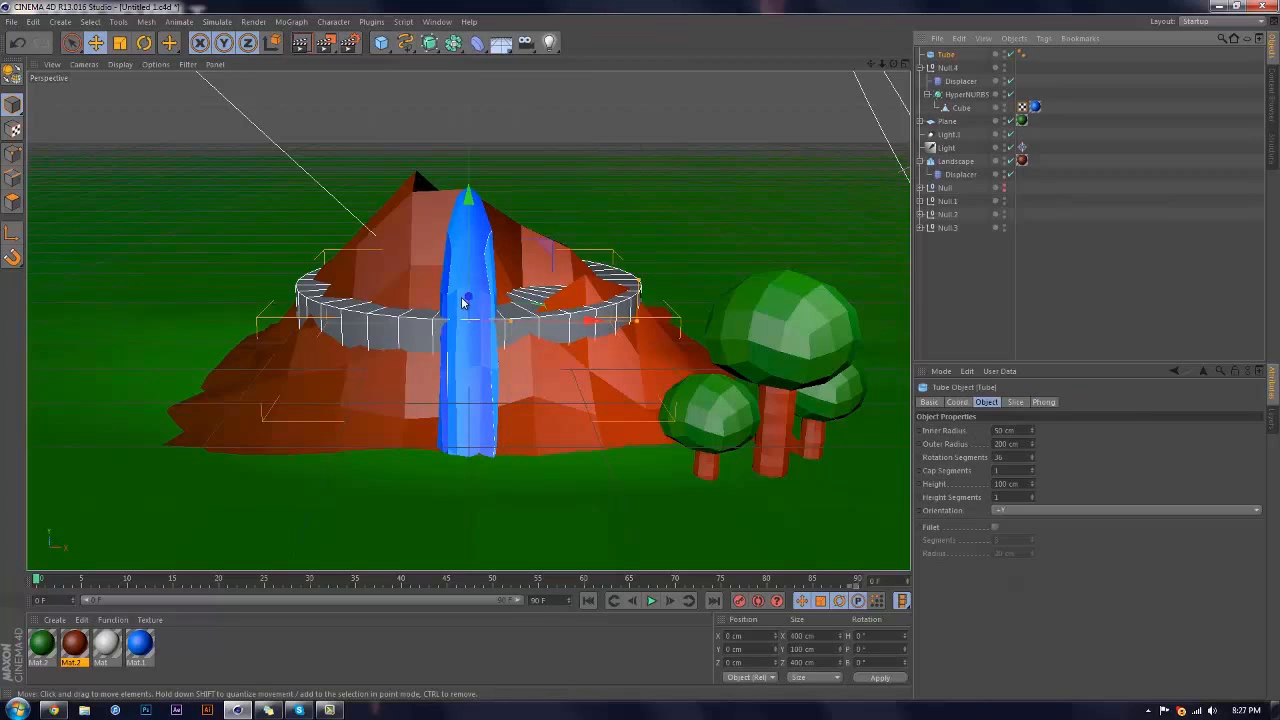
{"action": "left_click_drag", "start_coordinate": [464, 306], "coordinate": [458, 364]}
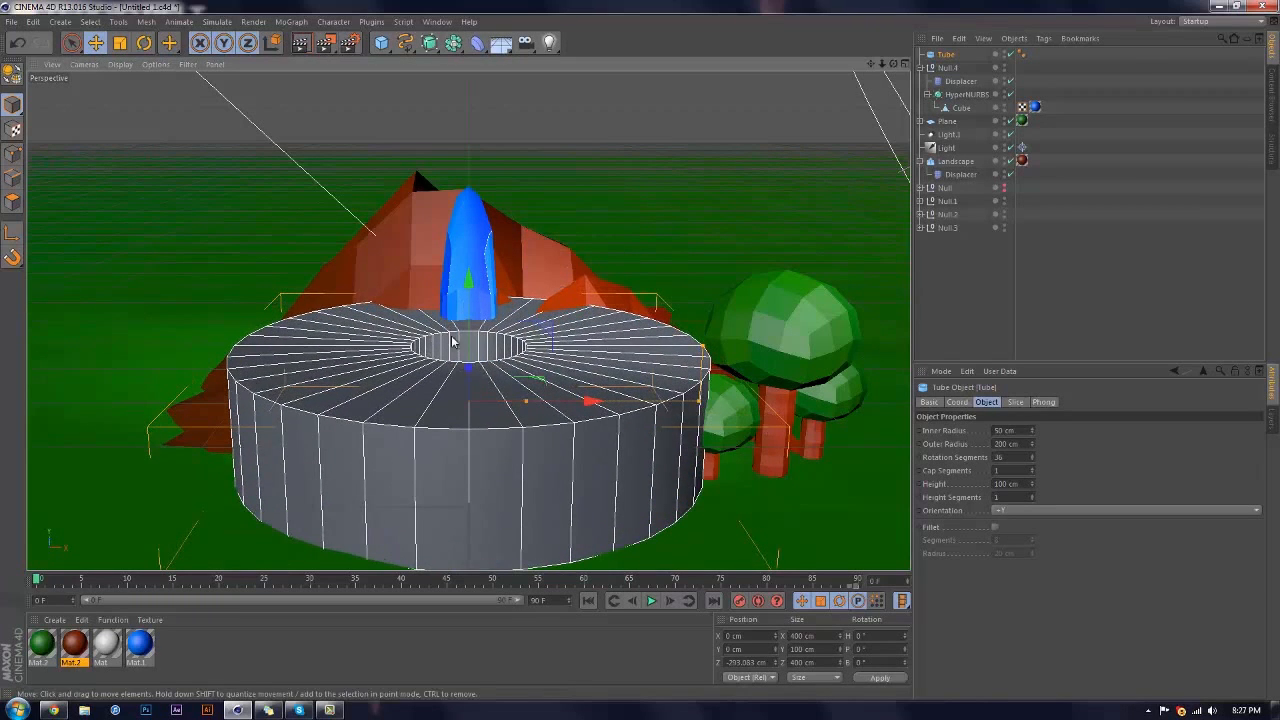
{"action": "left_click_drag", "start_coordinate": [1032, 430], "coordinate": [996, 585]}
{"action": "left_click_drag", "start_coordinate": [1006, 510], "coordinate": [1034, 440]}
{"action": "left_click", "coordinate": [1021, 430]}
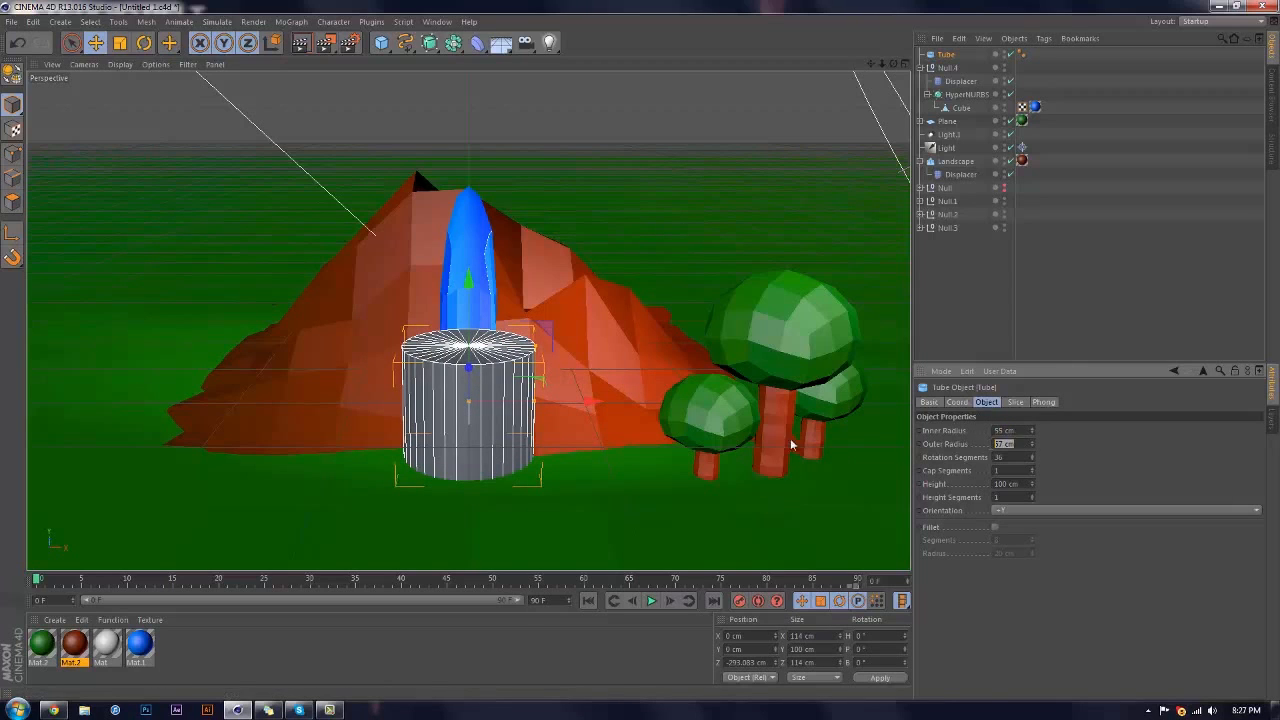
{"action": "key", "text": "Return"}
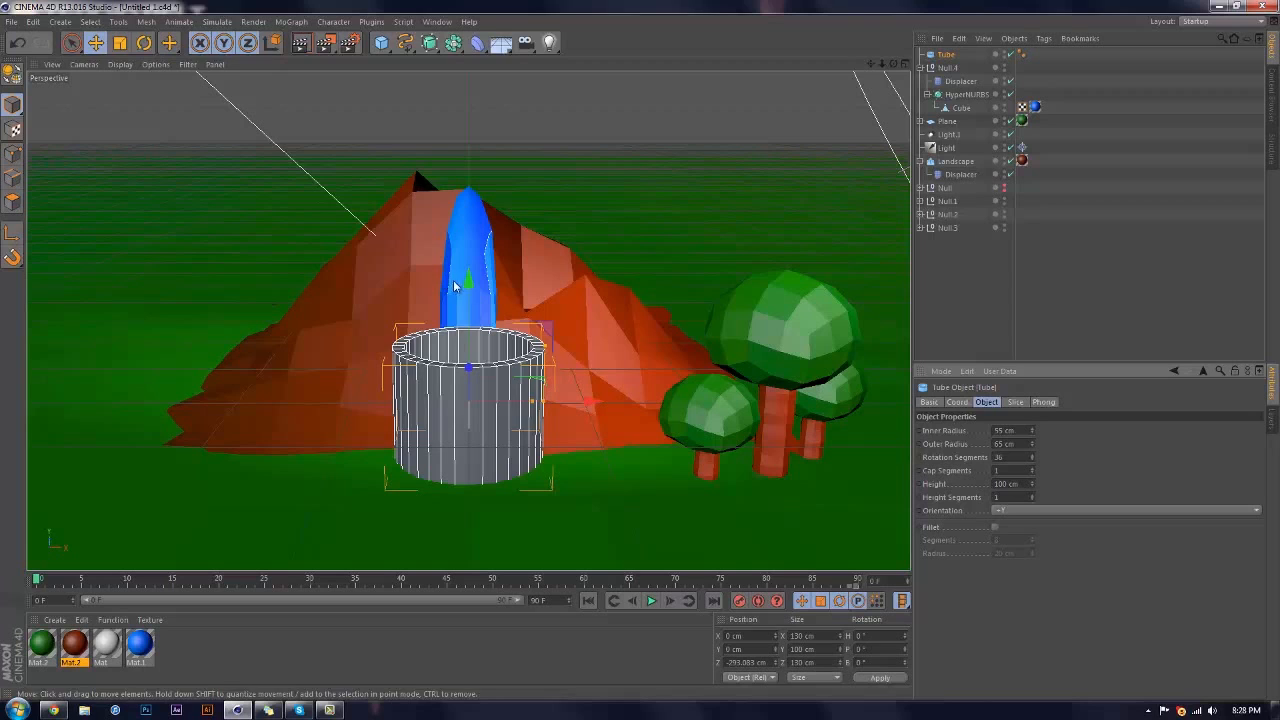
{"action": "left_click_drag", "start_coordinate": [474, 302], "coordinate": [480, 371]}
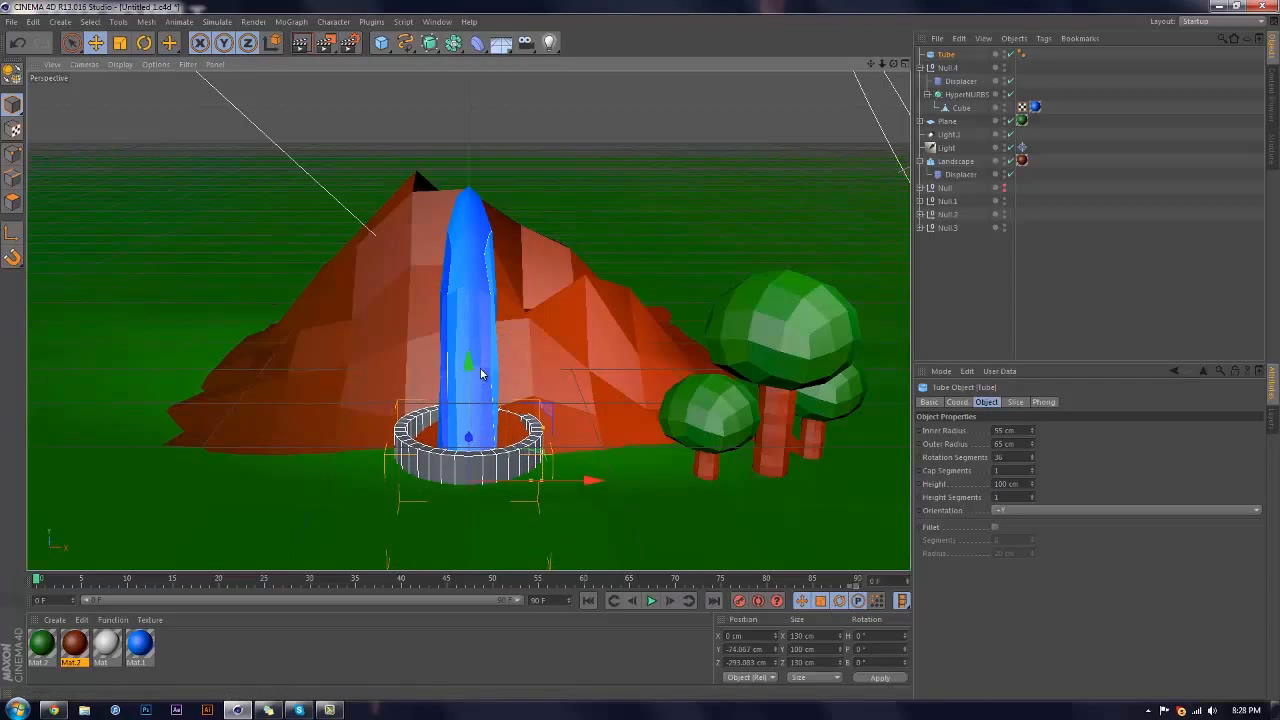
Add a disc, move it down to the tube at the waterfall's base and scale it to about 109 cm across
{"action": "left_click_drag", "start_coordinate": [381, 42], "coordinate": [418, 80]}
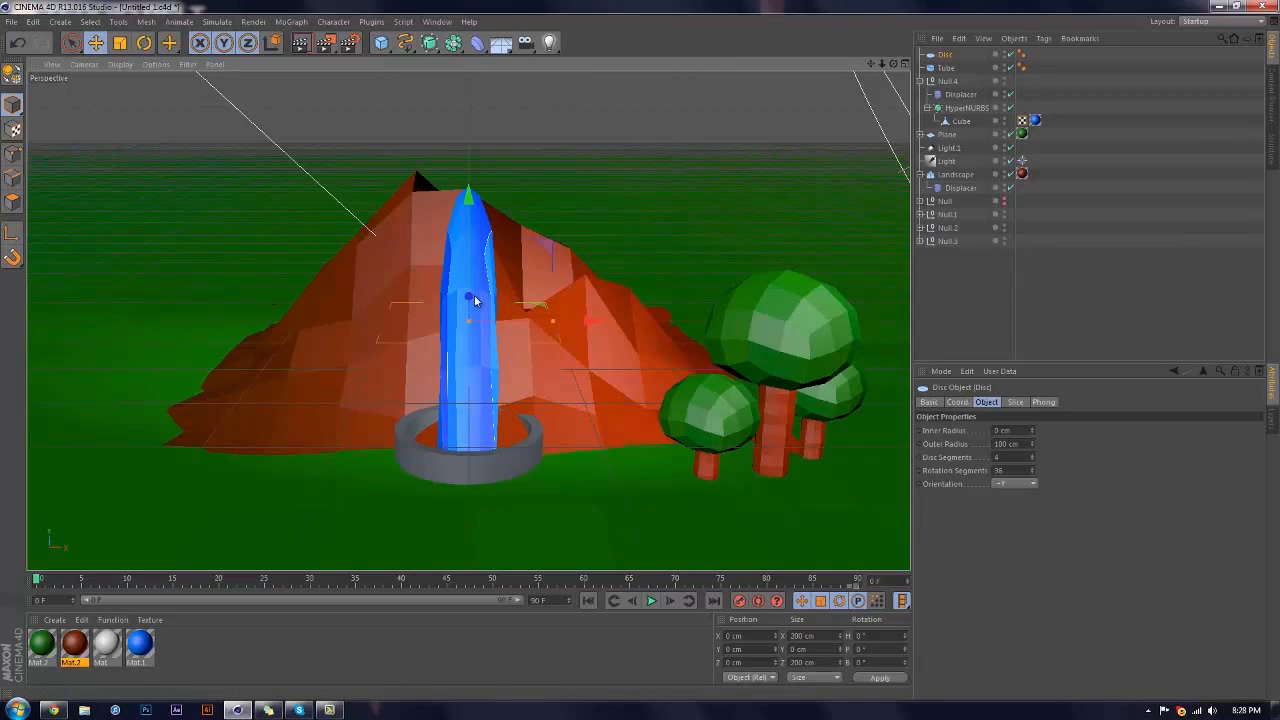
{"action": "left_click_drag", "start_coordinate": [473, 297], "coordinate": [474, 332]}
{"action": "left_click", "coordinate": [169, 42]}
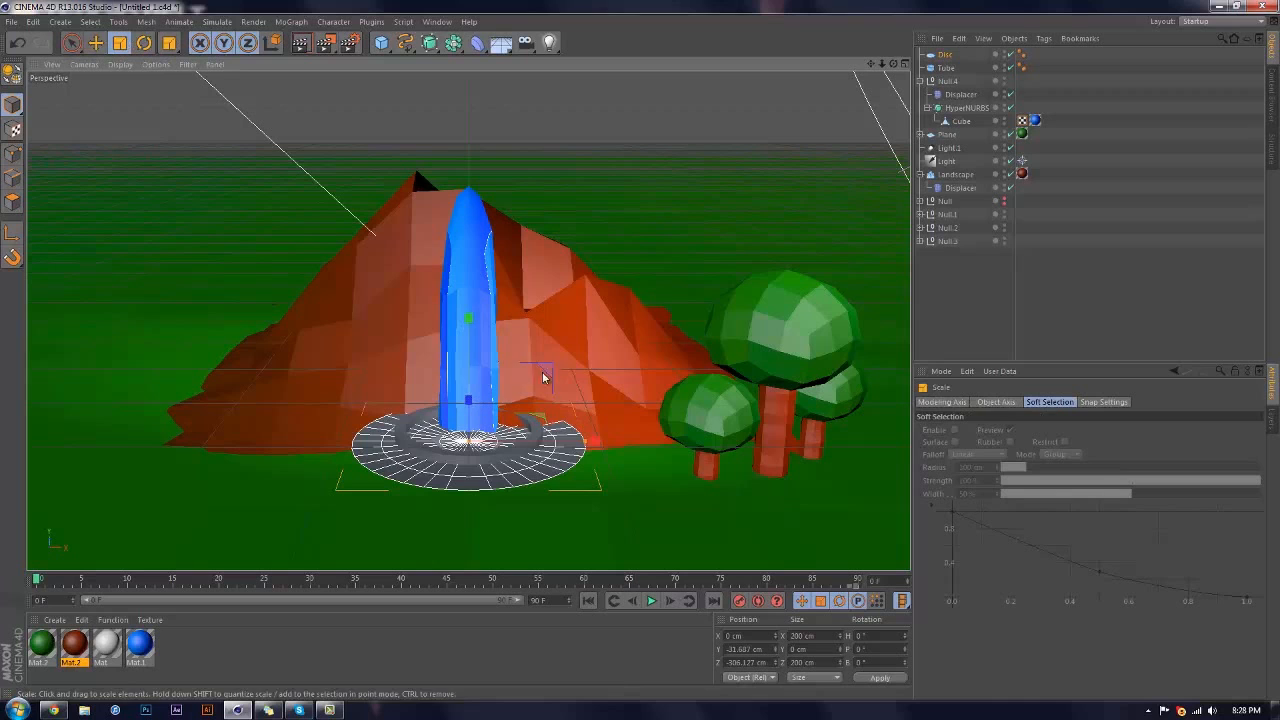
{"action": "left_click_drag", "start_coordinate": [547, 368], "coordinate": [494, 380]}
Position the disc inside the tube at Y about -37 cm and Z about -290 cm, and apply the blue Mat.1 material to it
{"action": "left_click", "coordinate": [95, 42]}
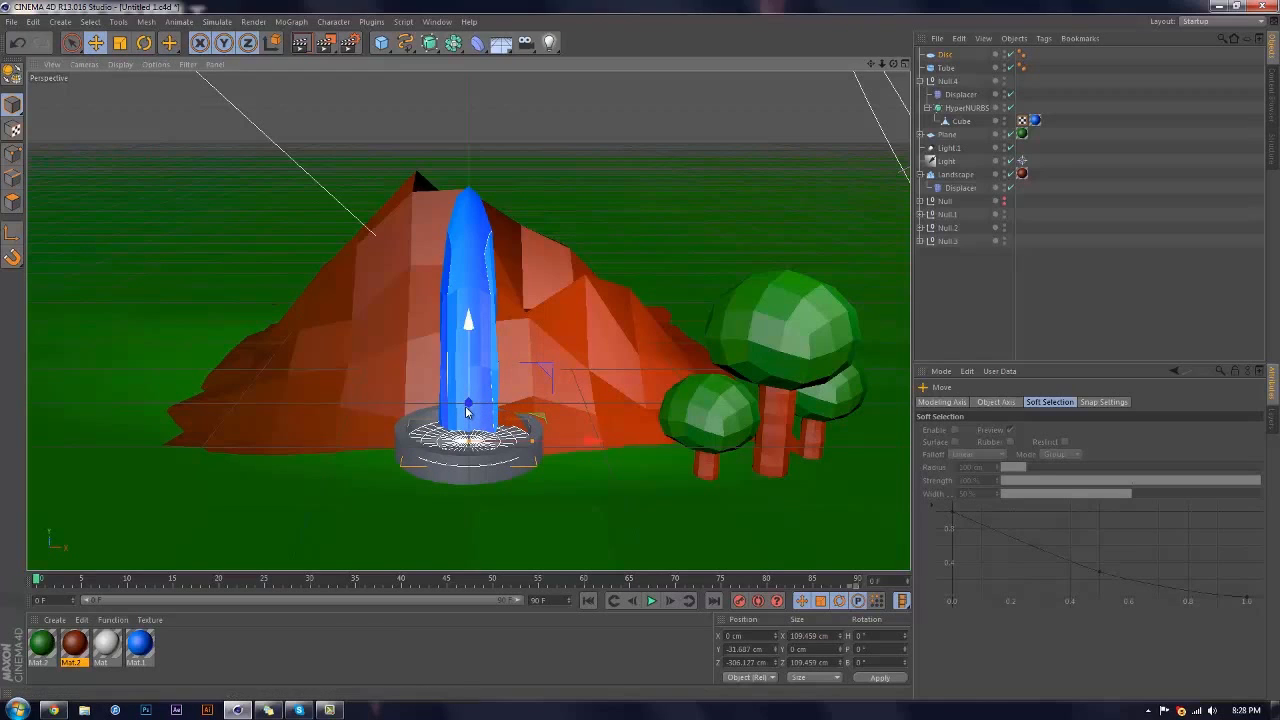
{"action": "left_click_drag", "start_coordinate": [466, 410], "coordinate": [476, 399]}
{"action": "left_click_drag", "start_coordinate": [468, 322], "coordinate": [468, 327]}
{"action": "left_click", "coordinate": [994, 298]}
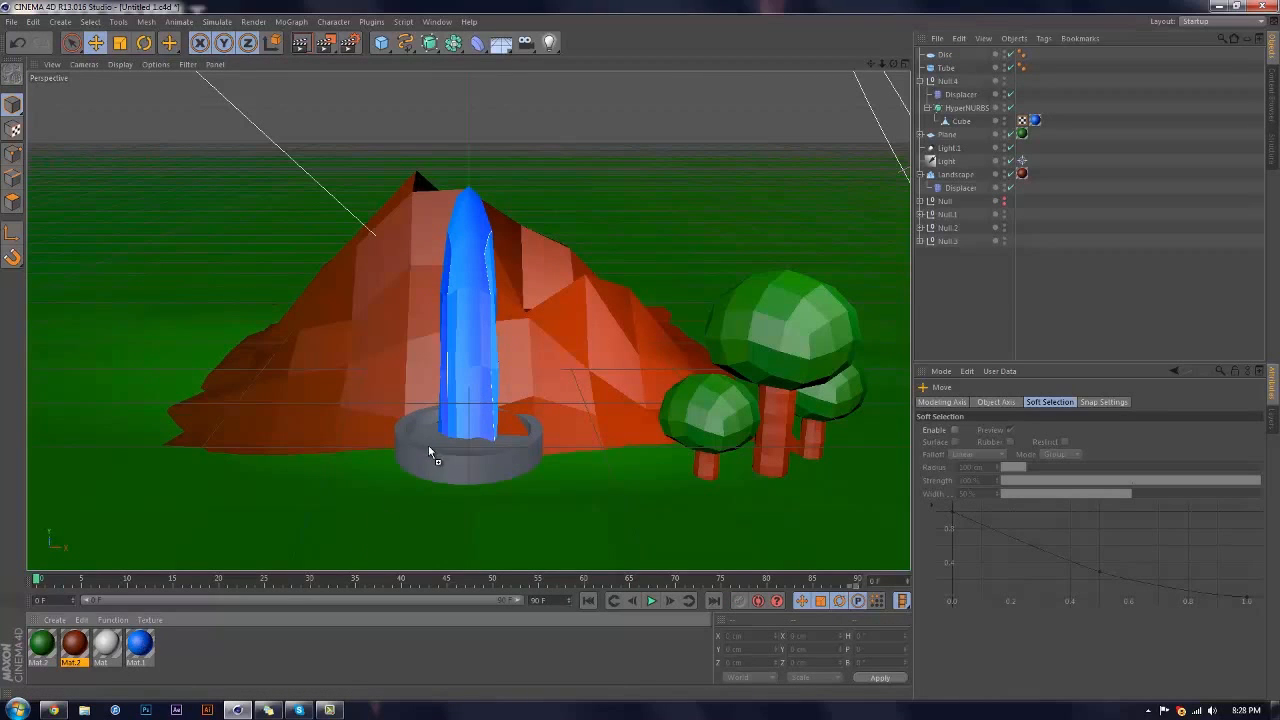
{"action": "left_click_drag", "start_coordinate": [424, 439], "coordinate": [423, 437]}
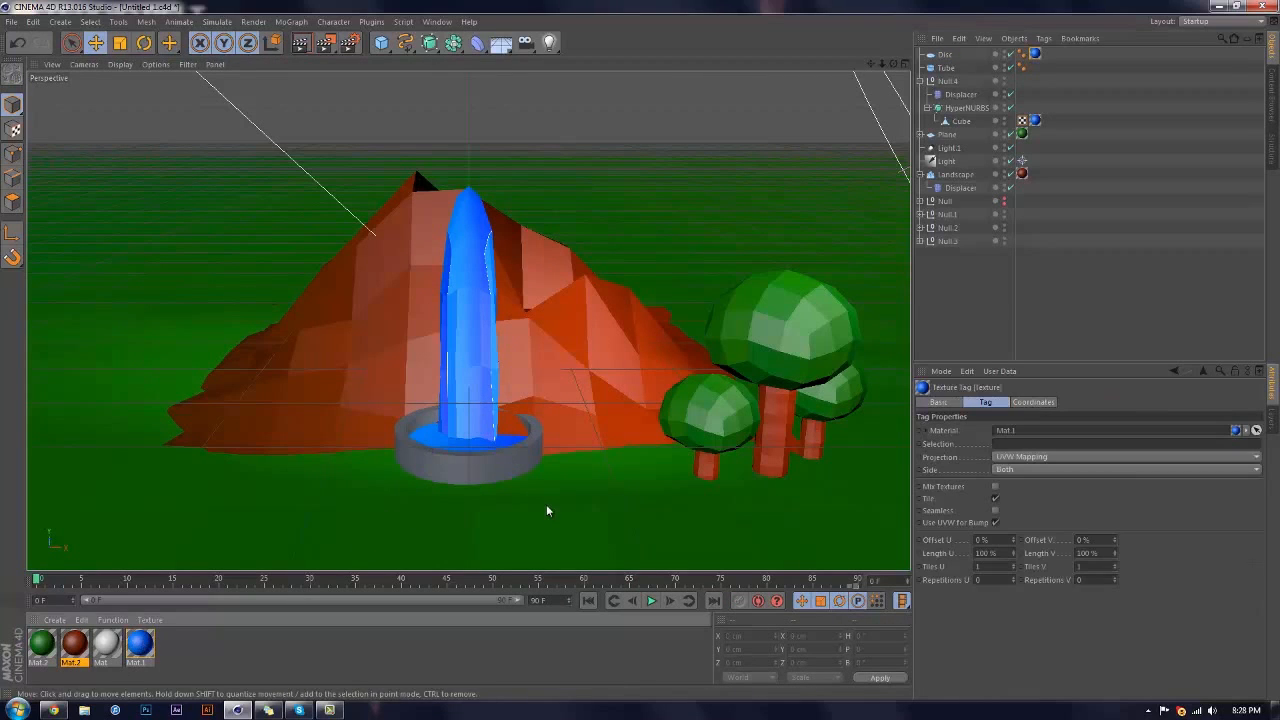
Place a copy of the Displacer under the disc and delete the disc's Phong tag
{"action": "left_click", "coordinate": [959, 94]}
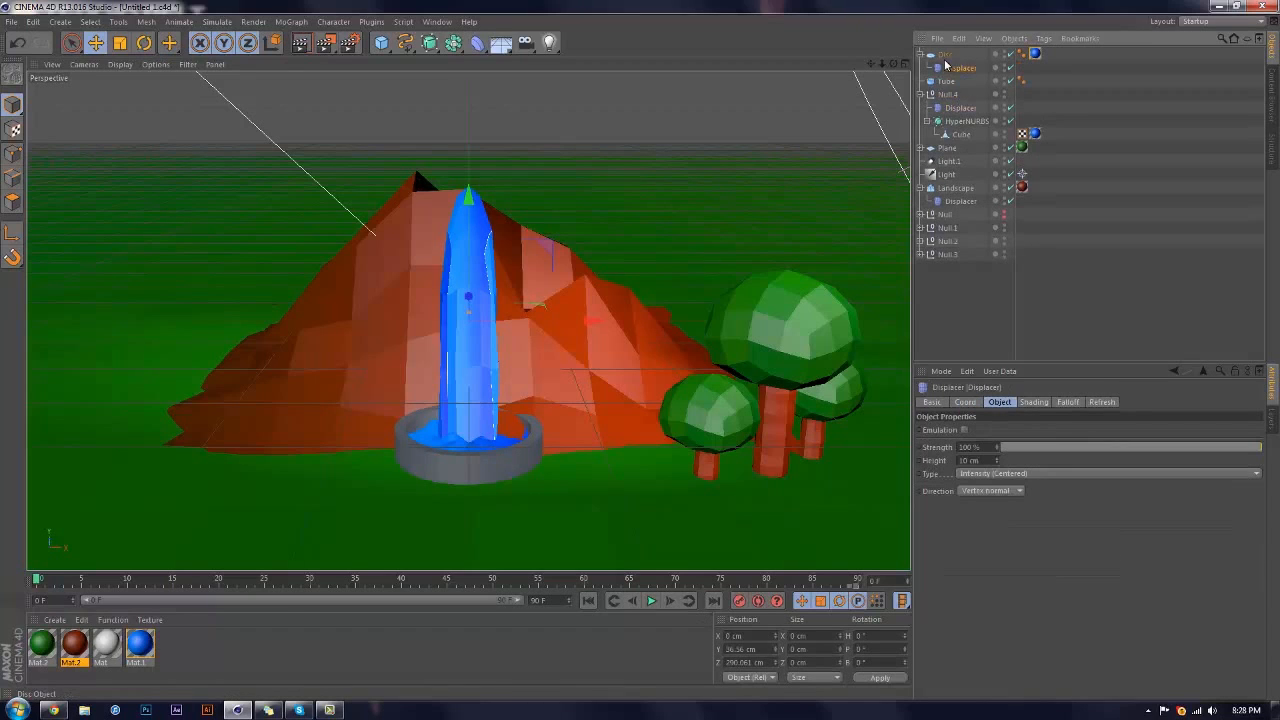
{"action": "left_click", "coordinate": [946, 58]}
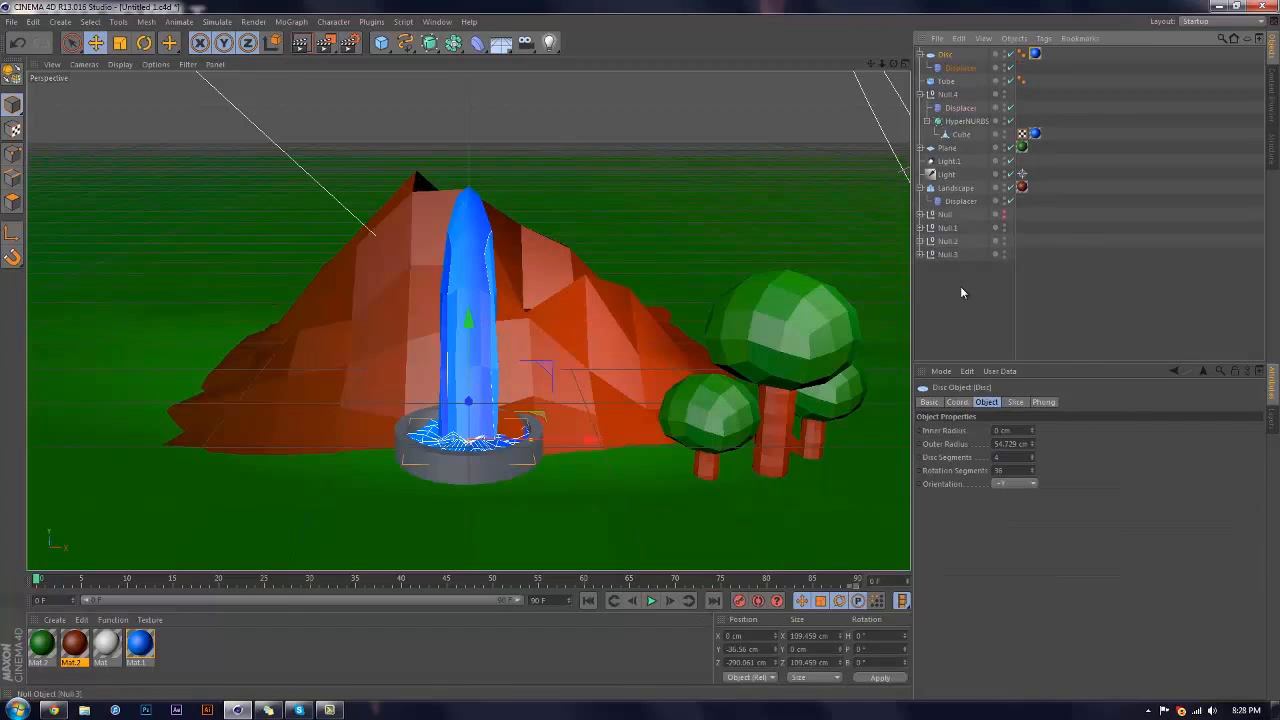
{"action": "left_click", "coordinate": [1021, 55]}
{"action": "key", "text": "Delete"}
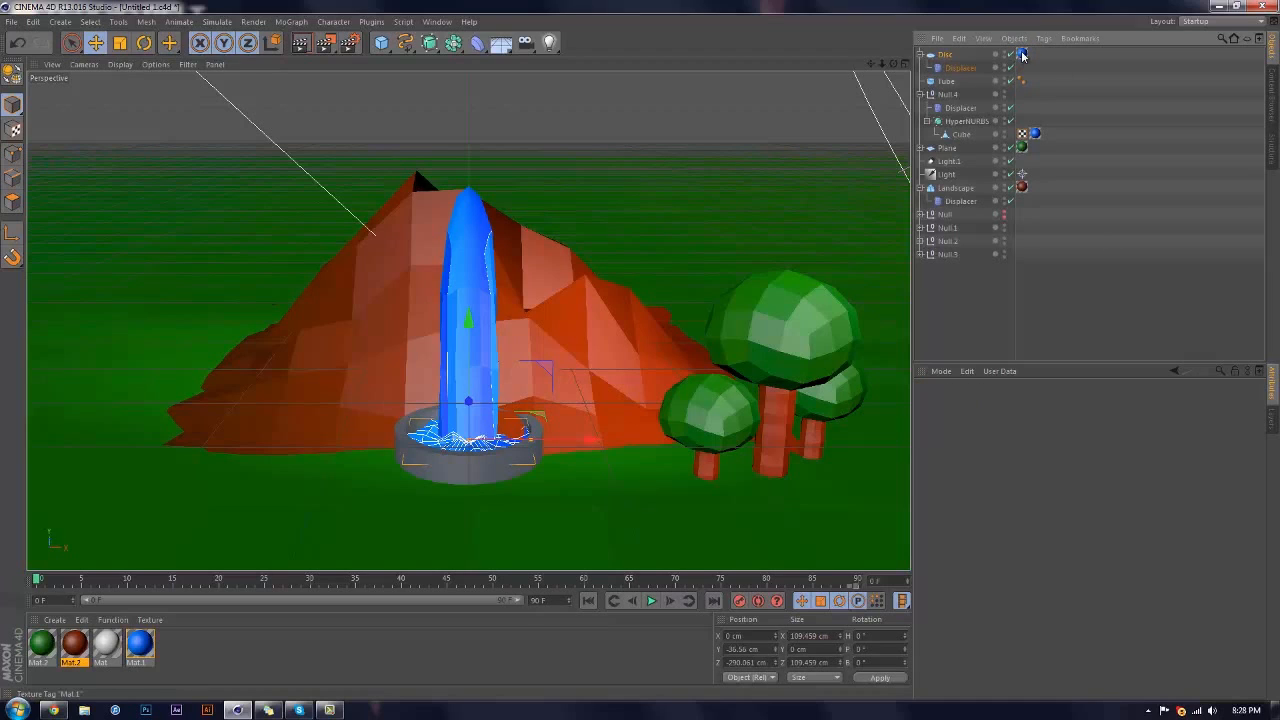
Apply the white Mat material to the tube around the water
{"action": "left_click", "coordinate": [964, 281]}
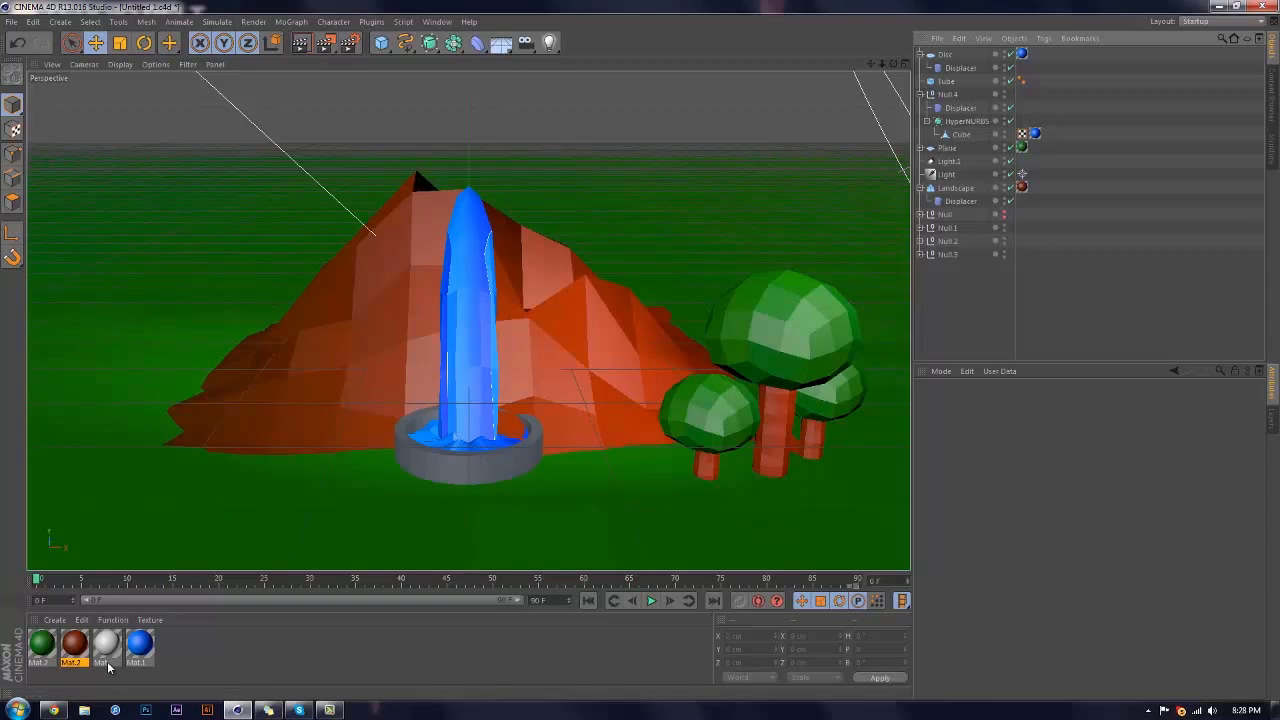
{"action": "left_click_drag", "start_coordinate": [107, 664], "coordinate": [370, 524]}
{"action": "left_click_drag", "start_coordinate": [472, 472], "coordinate": [474, 470]}
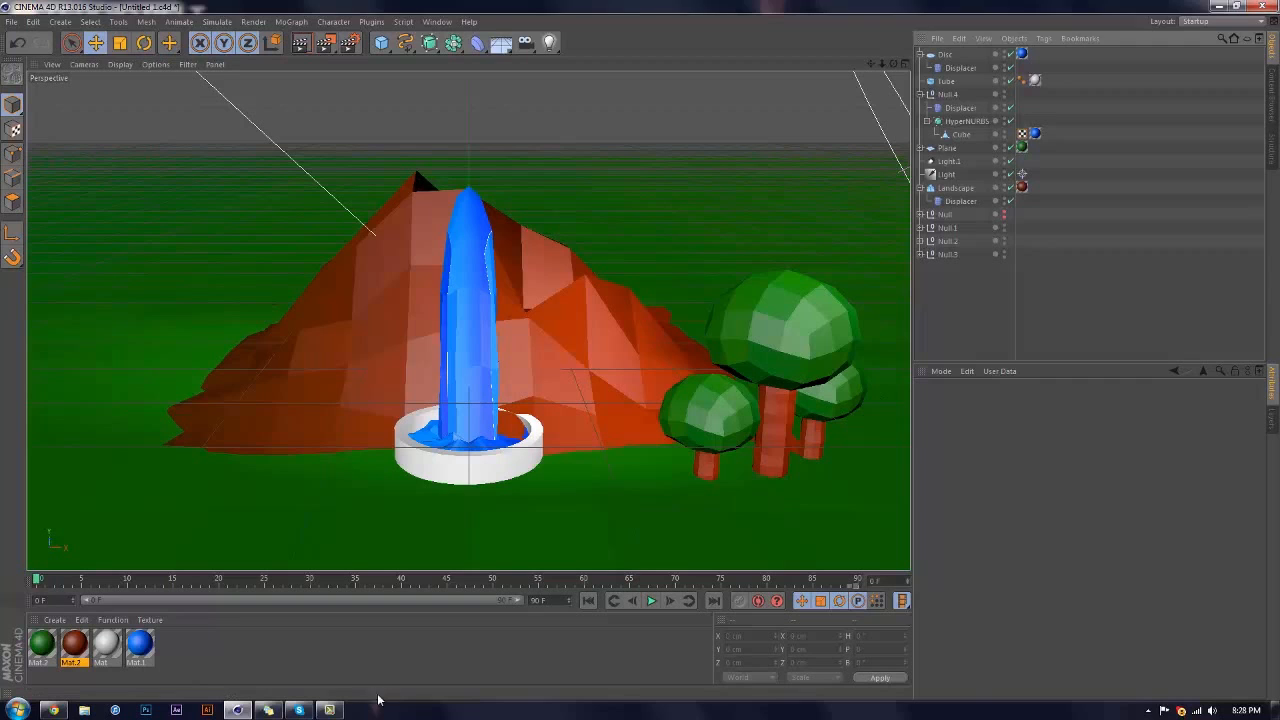
{"action": "left_click", "coordinate": [334, 711]}
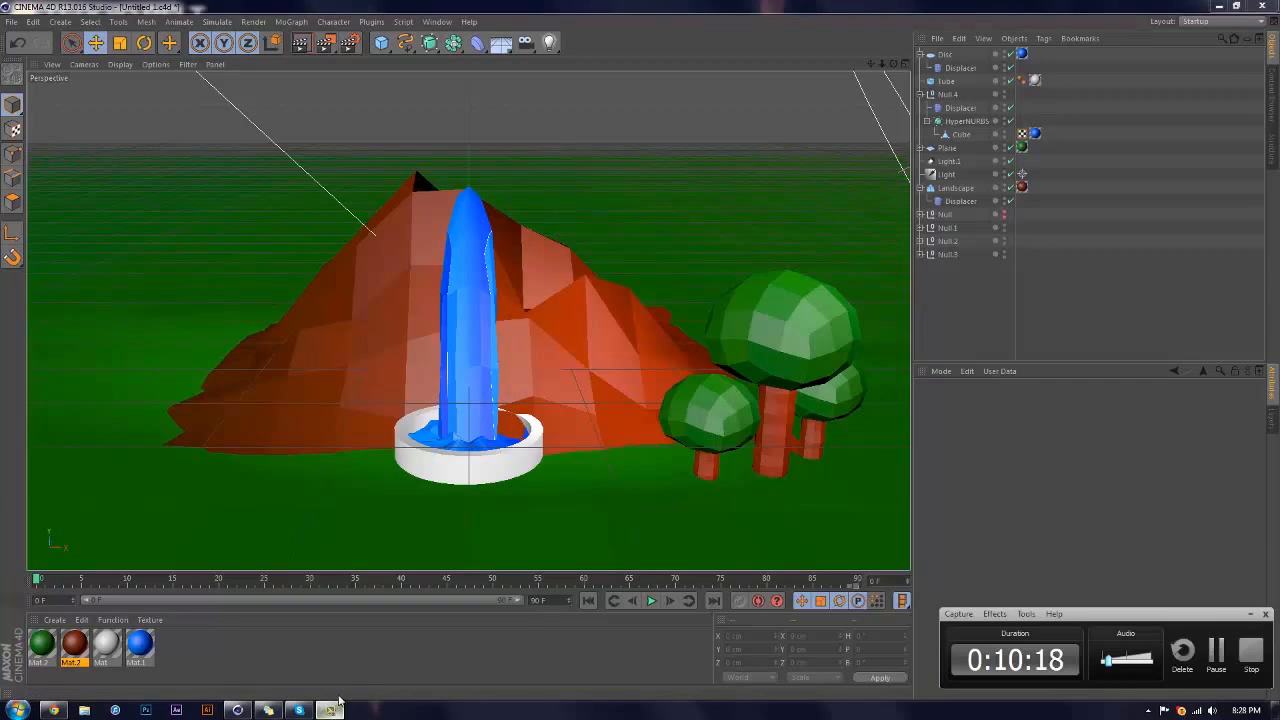
{"action": "left_click", "coordinate": [334, 711]}
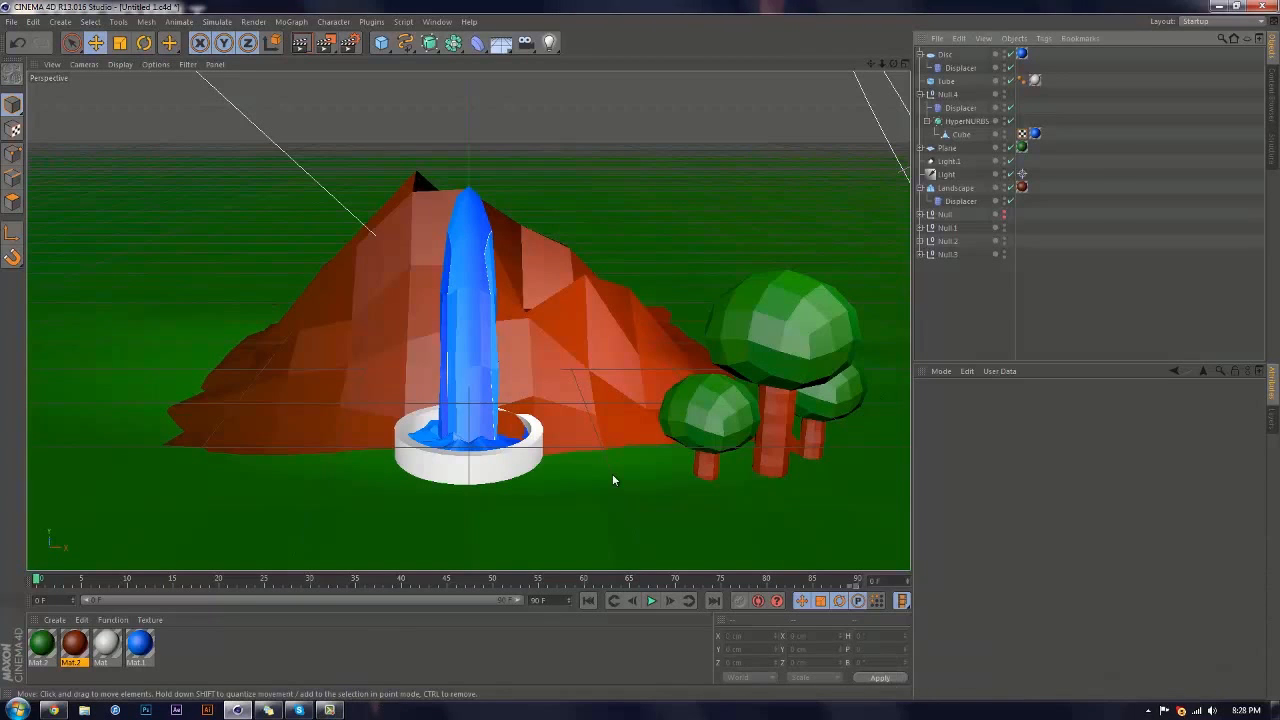
Add a capsule oriented along -X in front of the waterfall at Z about -313 cm, with 3 height segments and 3 cap segments
{"action": "left_click", "coordinate": [381, 42]}
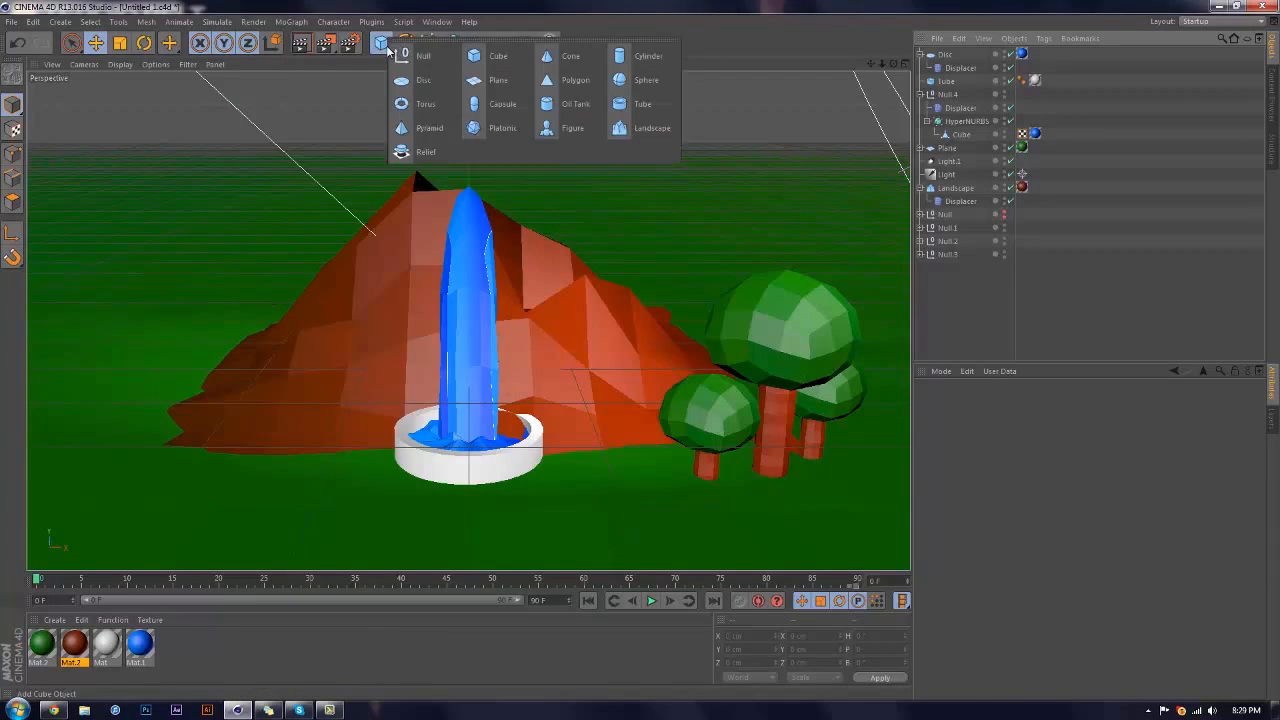
{"action": "left_click", "coordinate": [518, 102]}
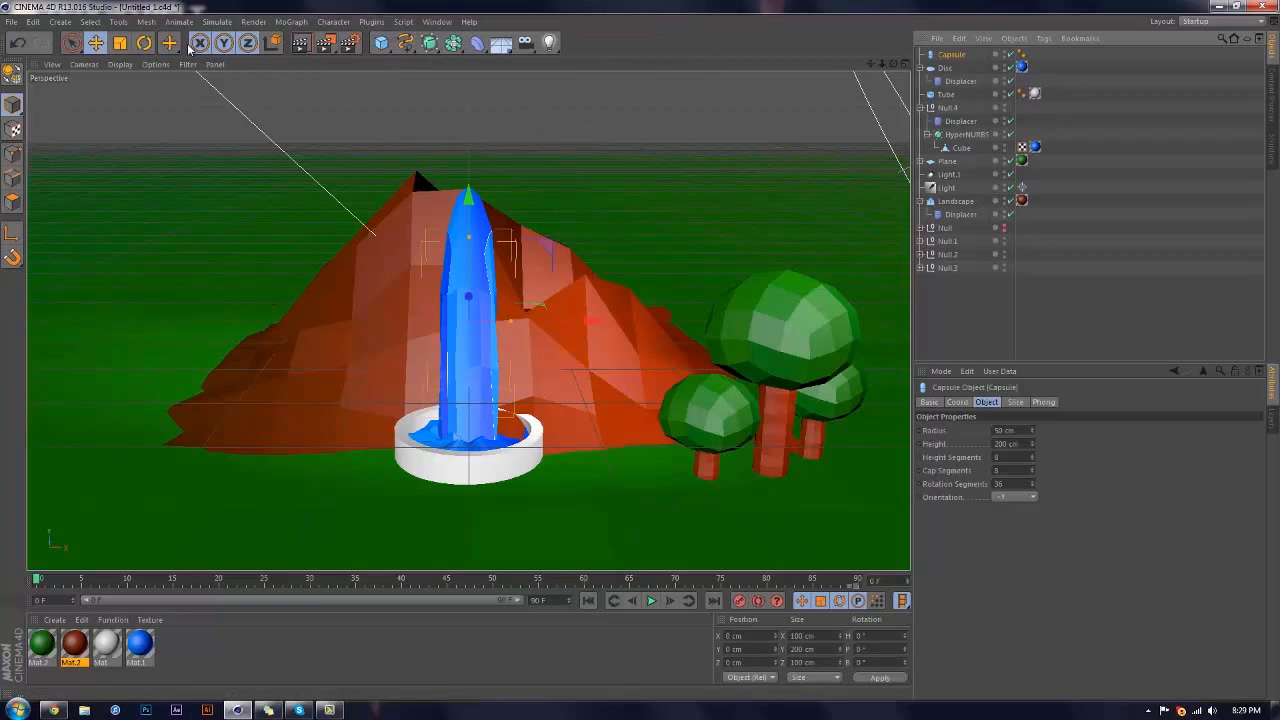
{"action": "left_click", "coordinate": [1012, 497]}
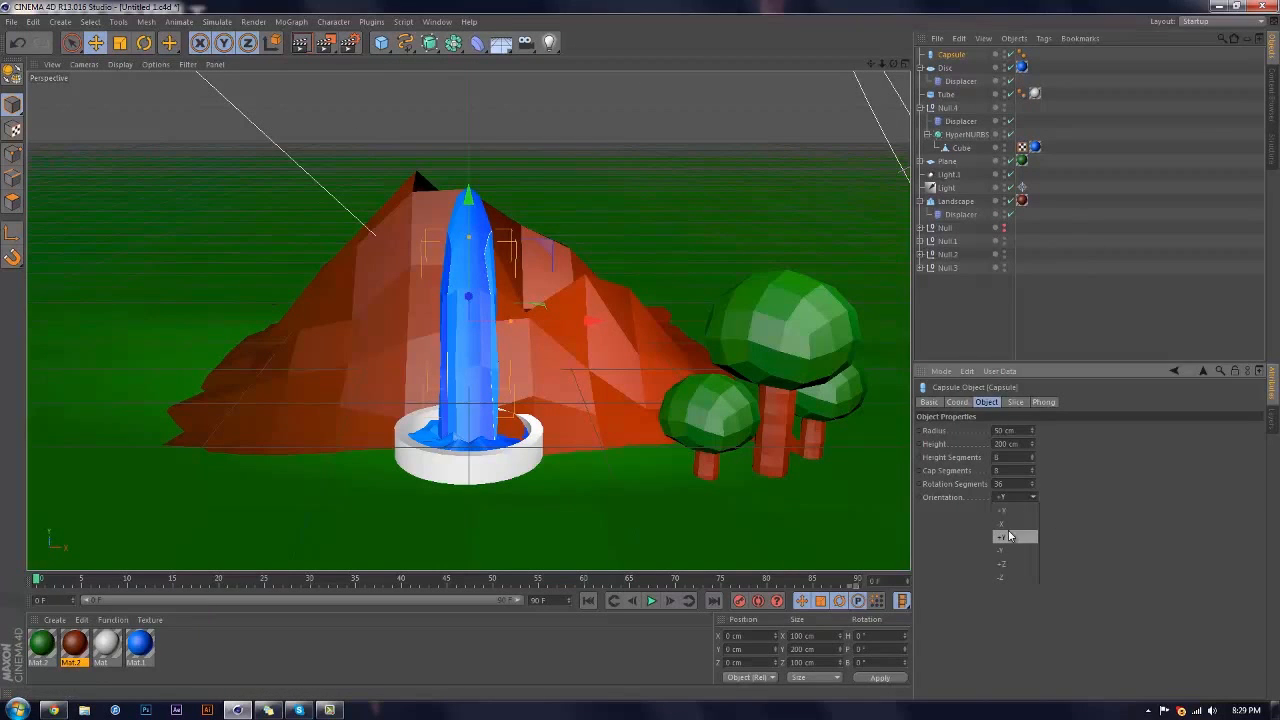
{"action": "left_click", "coordinate": [1003, 523]}
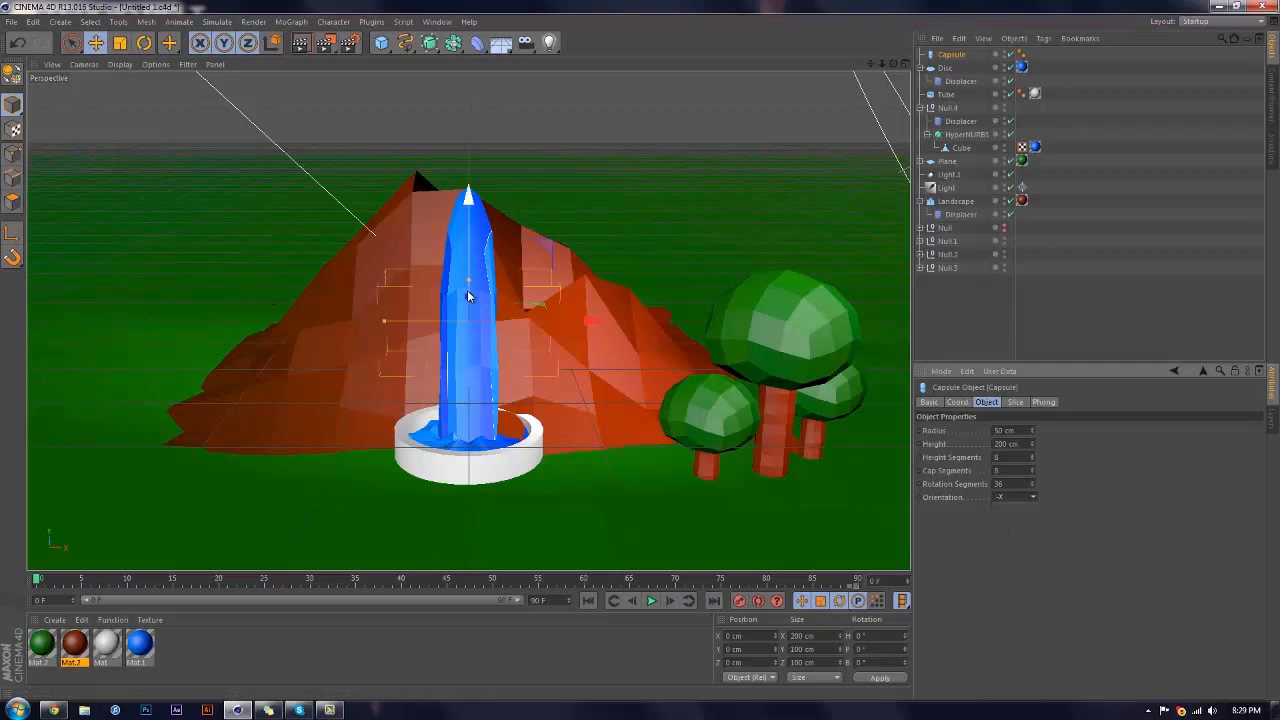
{"action": "left_click_drag", "start_coordinate": [473, 296], "coordinate": [469, 376]}
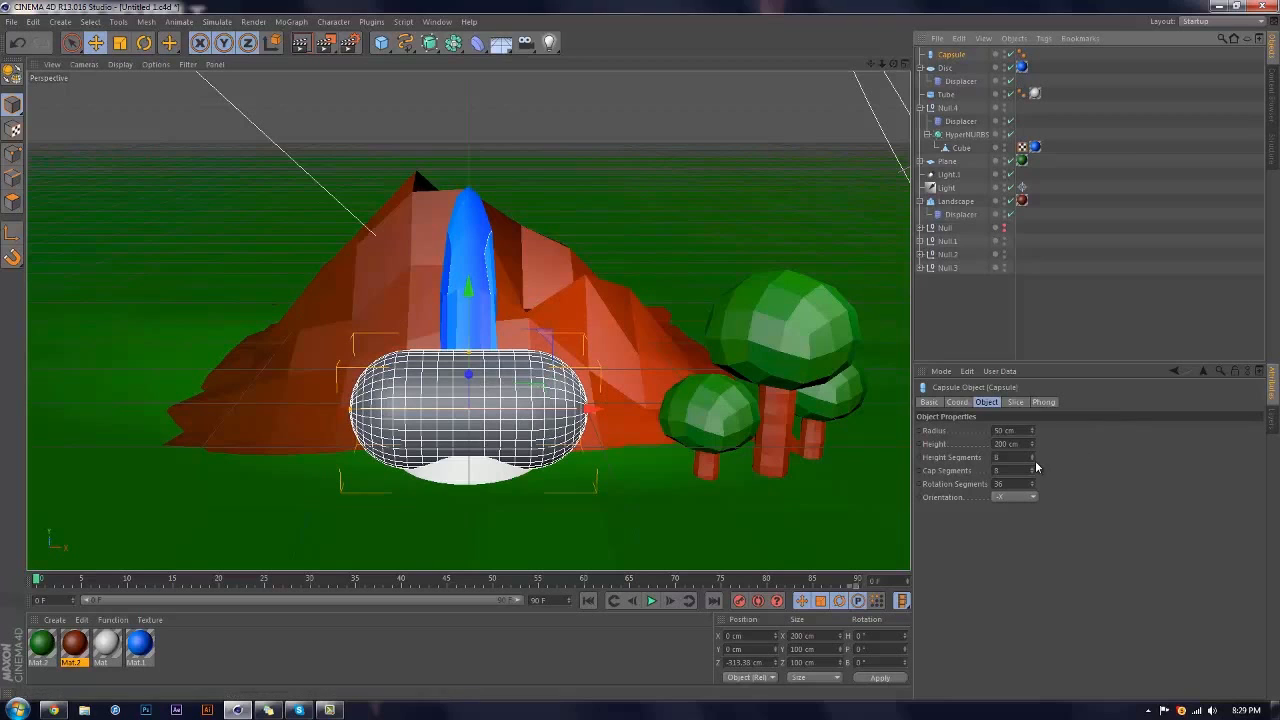
{"action": "left_click_drag", "start_coordinate": [1035, 462], "coordinate": [1032, 474]}
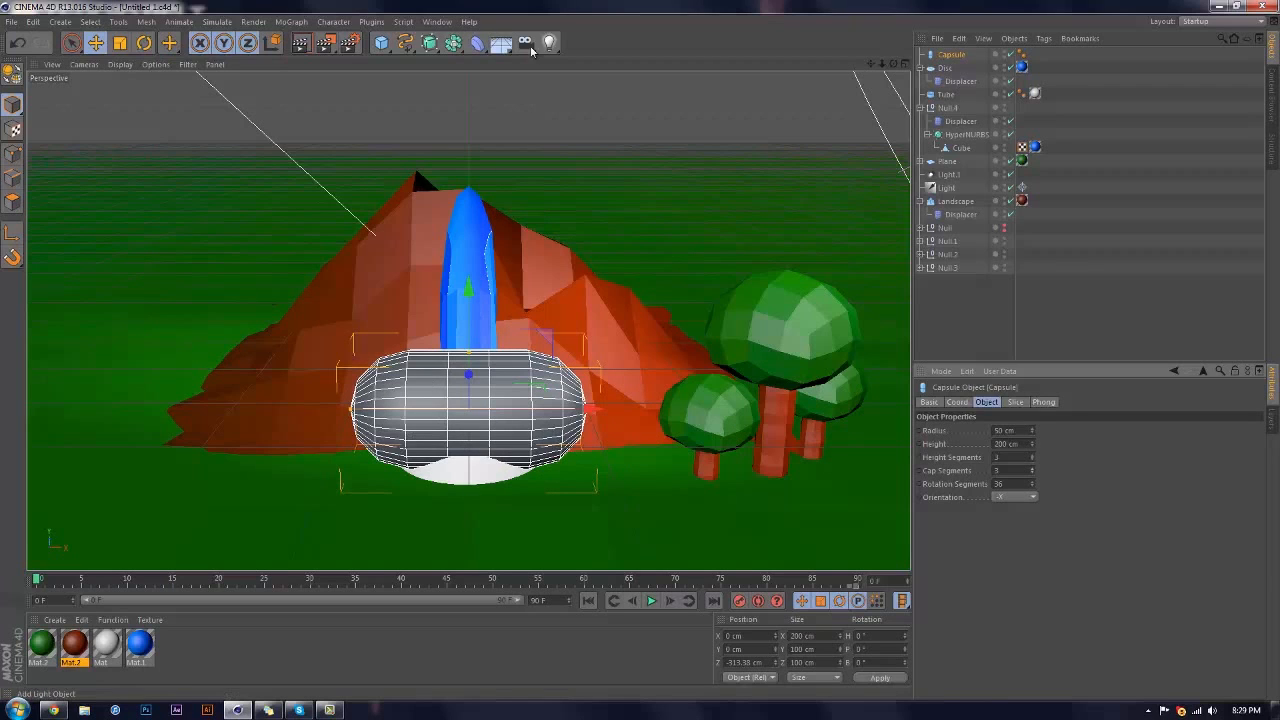
Place a copy of the Displacer under the capsule and delete the capsule's Phong tag
{"action": "left_click", "coordinate": [477, 43]}
{"action": "left_click_drag", "start_coordinate": [957, 58], "coordinate": [955, 56], "text": "ctrl"}
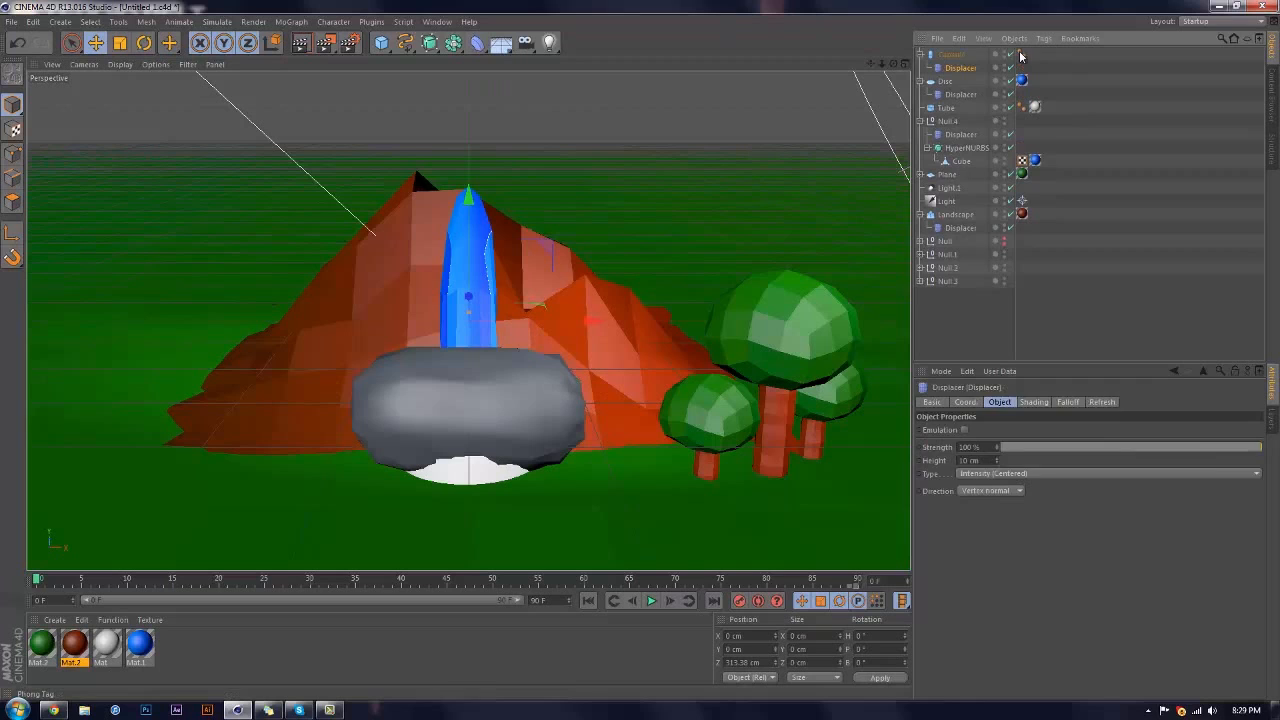
{"action": "left_click", "coordinate": [1021, 55]}
{"action": "key", "text": "Delete"}
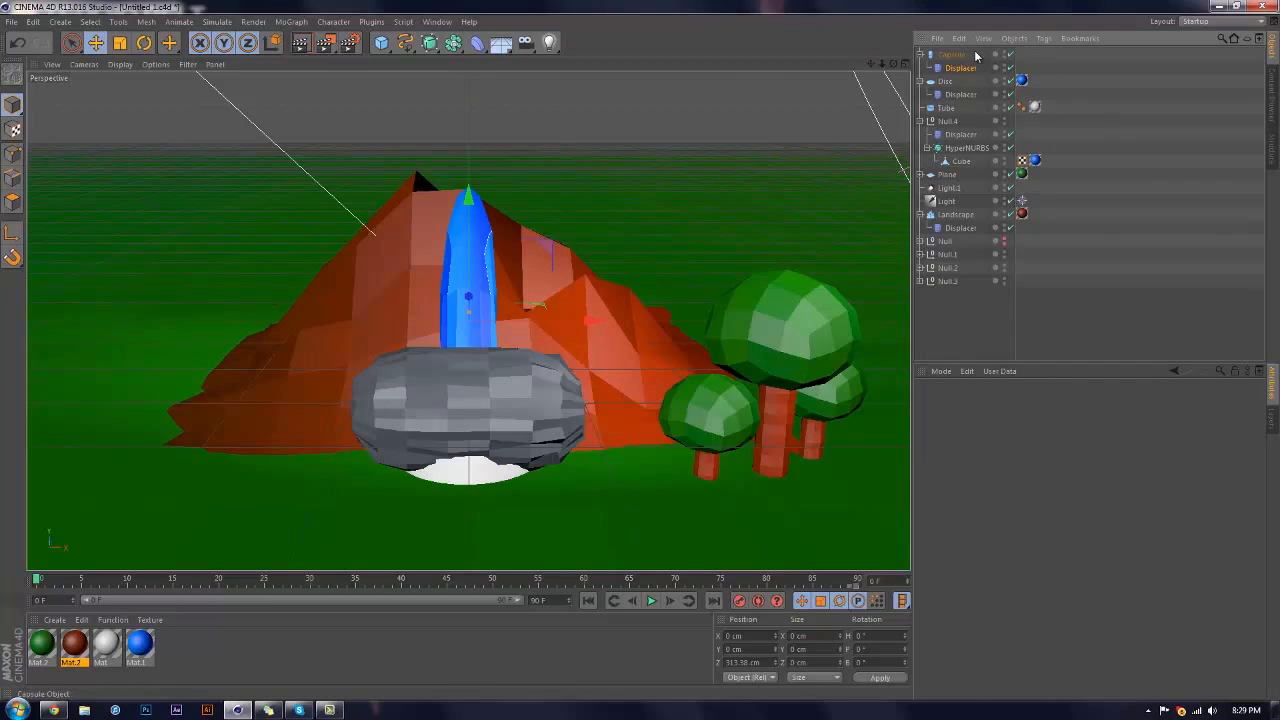
Add a Polygon Reduction deformer under the capsule with a reduction strength of 81 %
{"action": "left_click", "coordinate": [951, 54]}
{"action": "left_click", "coordinate": [477, 42]}
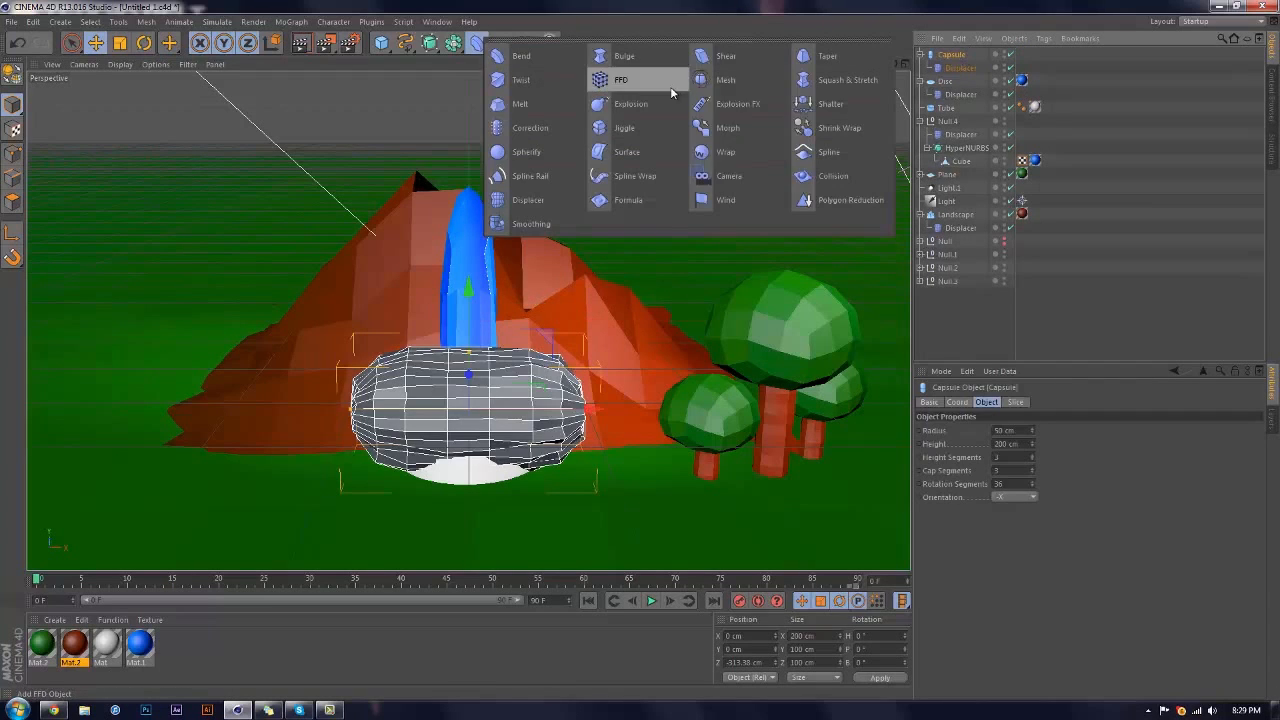
{"action": "left_click", "coordinate": [831, 200]}
{"action": "left_click_drag", "start_coordinate": [939, 58], "coordinate": [947, 77]}
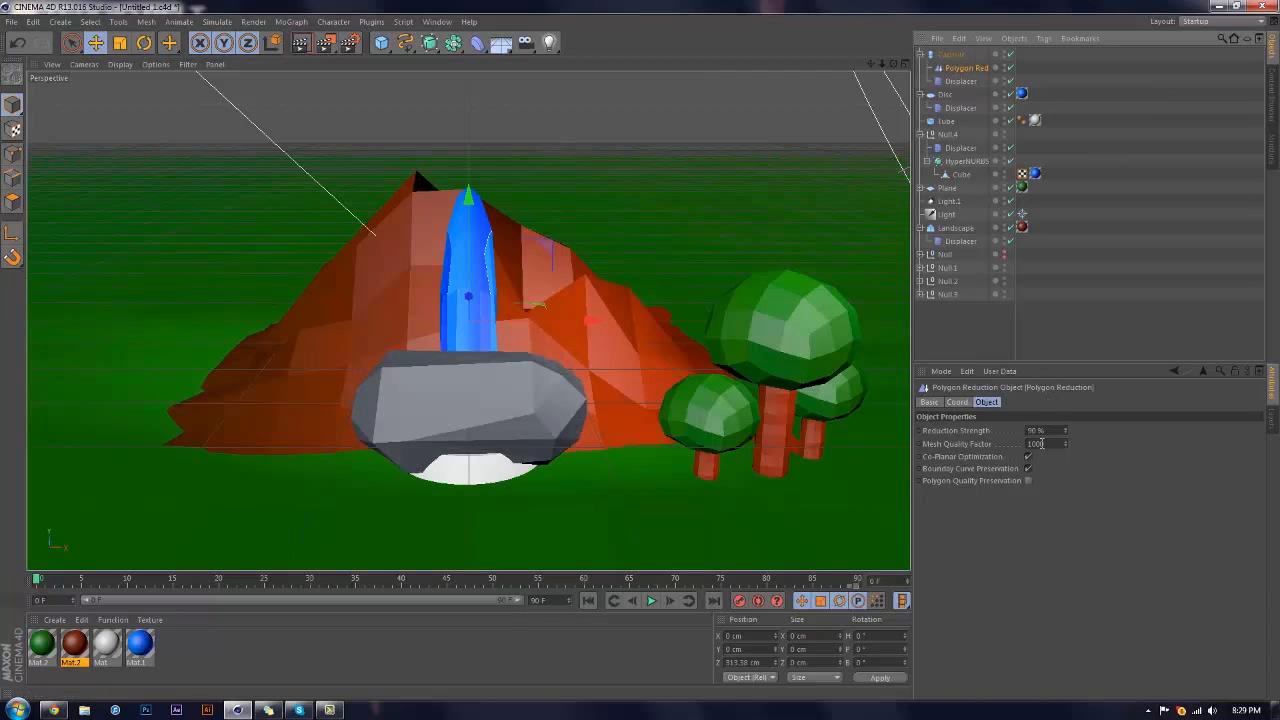
{"action": "left_click_drag", "start_coordinate": [1064, 432], "coordinate": [1067, 450]}
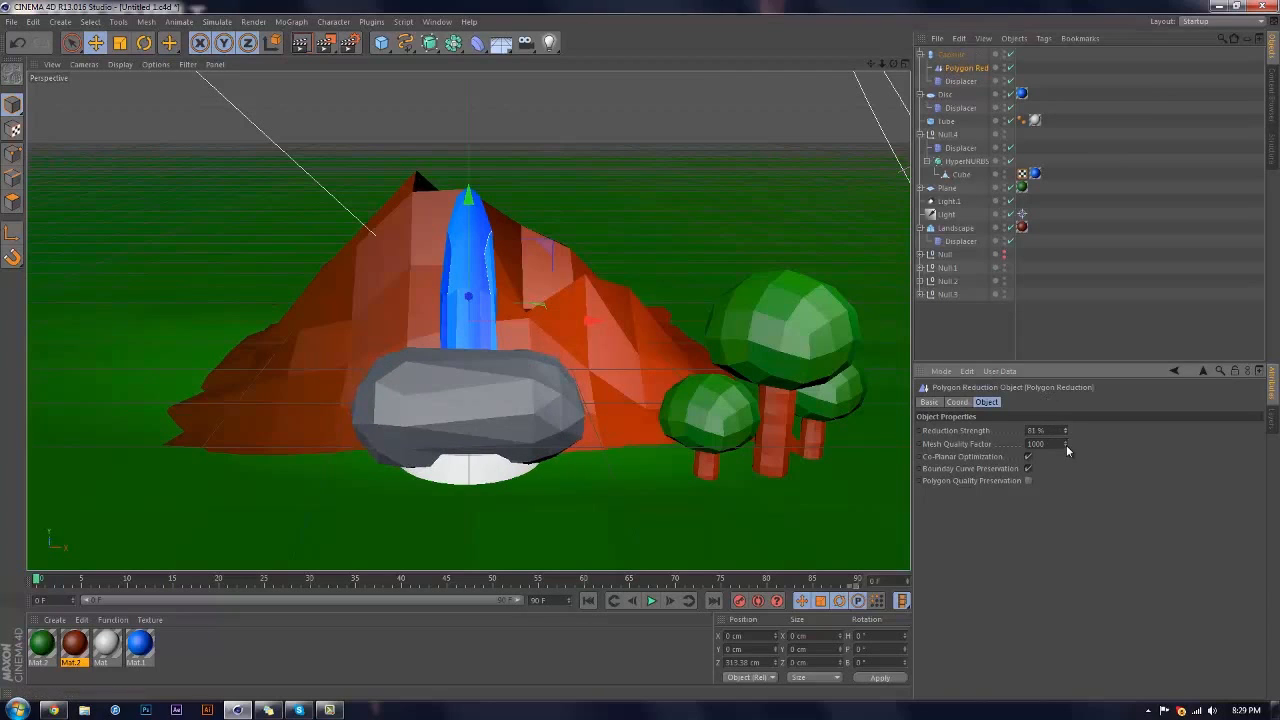
Apply the white Mat material to the capsule and set its Displacer's height to 70 cm
{"action": "left_click_drag", "start_coordinate": [119, 643], "coordinate": [530, 395]}
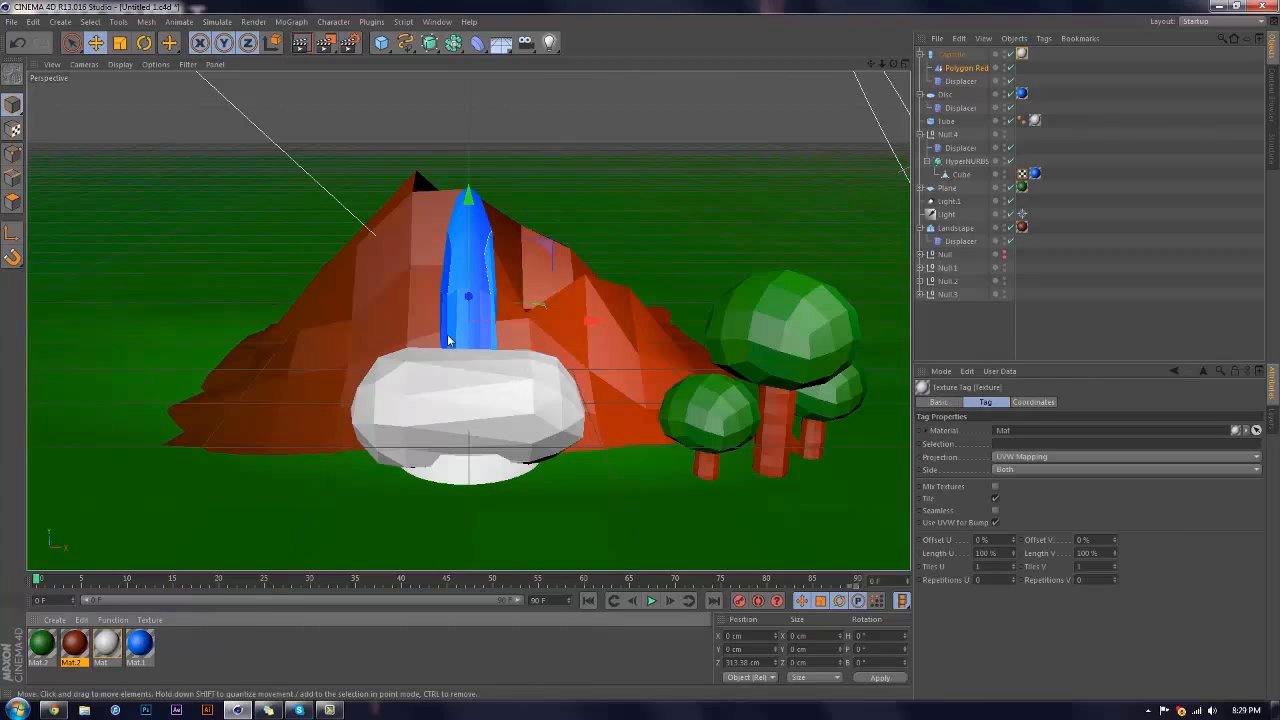
{"action": "left_click", "coordinate": [946, 58]}
{"action": "left_click", "coordinate": [962, 81]}
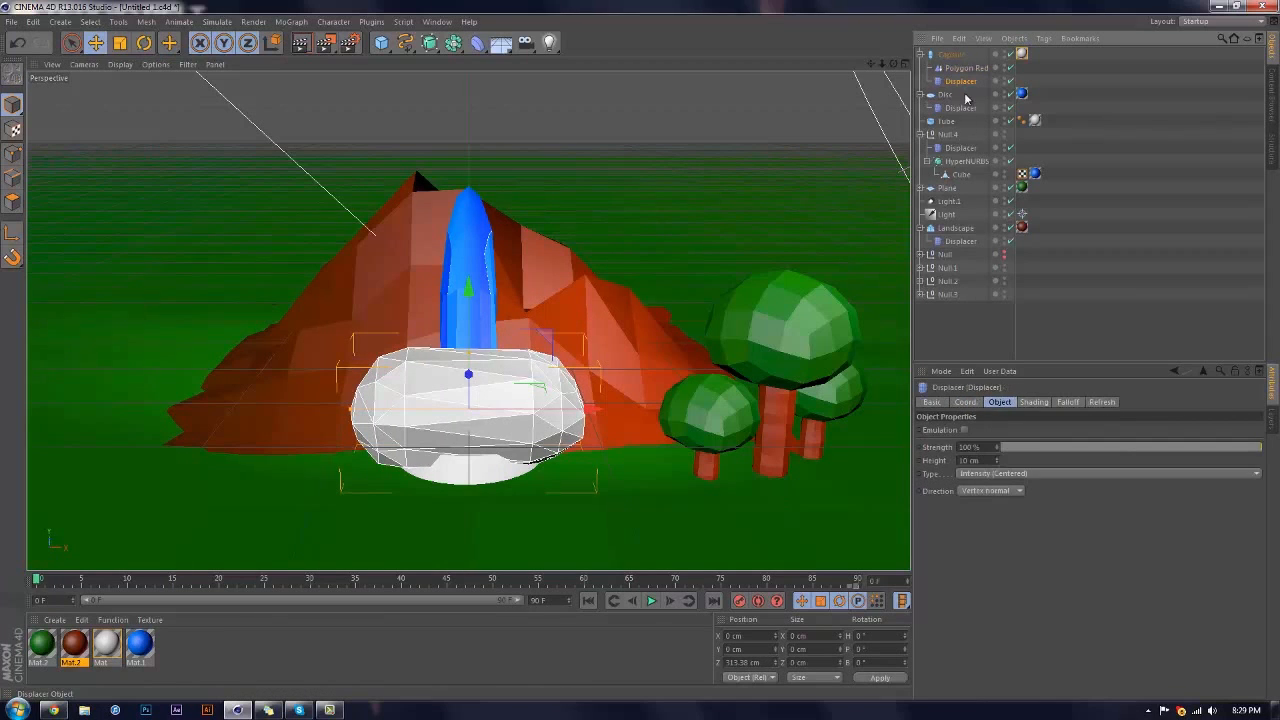
{"action": "mouse_move", "coordinate": [996, 461]}
{"action": "left_mouse_down"}
{"action": "mouse_move", "coordinate": [991, 349]}
{"action": "mouse_move", "coordinate": [997, 466]}
{"action": "left_mouse_up"}
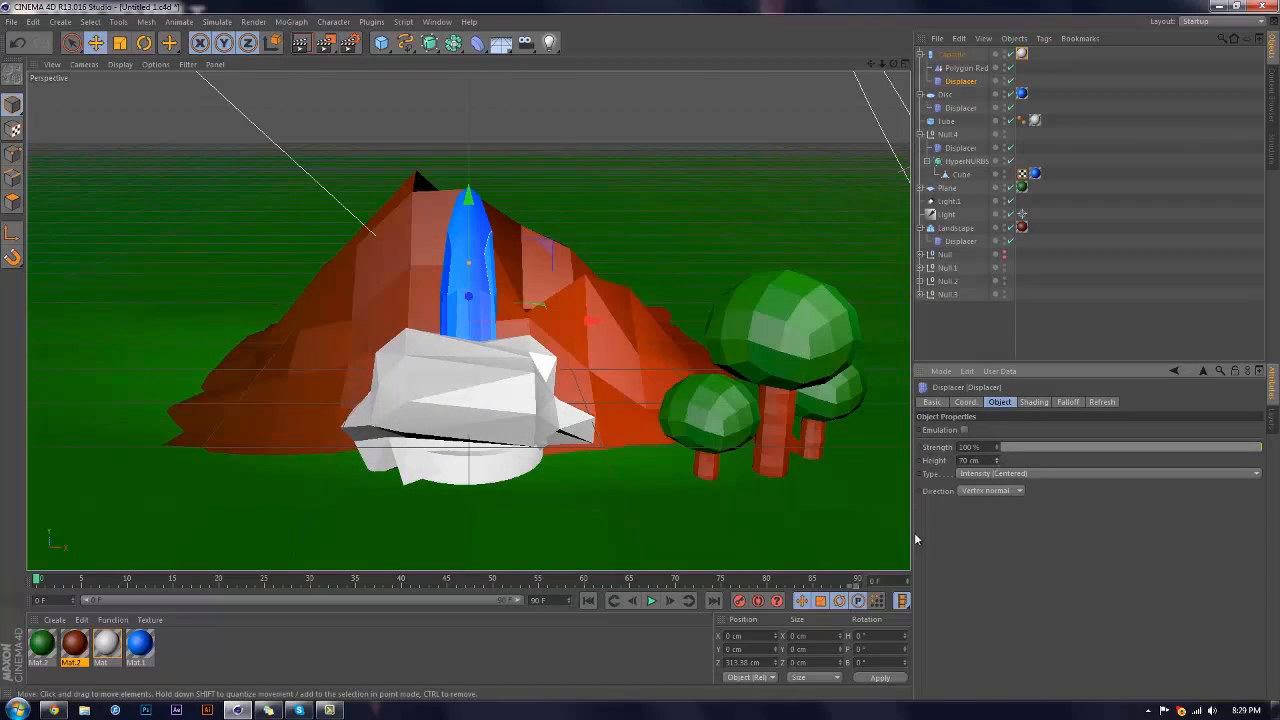
Scale the capsule down uniformly to about 71 cm long and 36 cm in height and depth
{"action": "left_click", "coordinate": [948, 56]}
{"action": "left_click", "coordinate": [120, 43]}
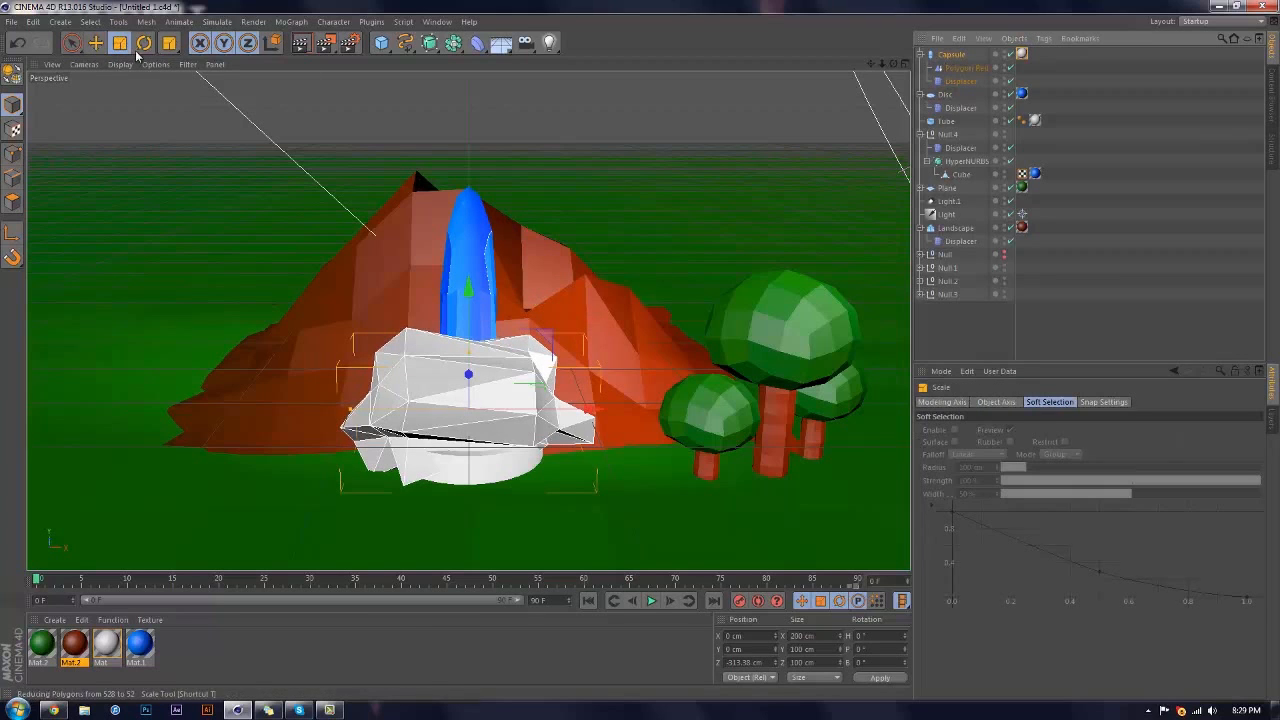
{"action": "left_click_drag", "start_coordinate": [551, 345], "coordinate": [499, 359]}
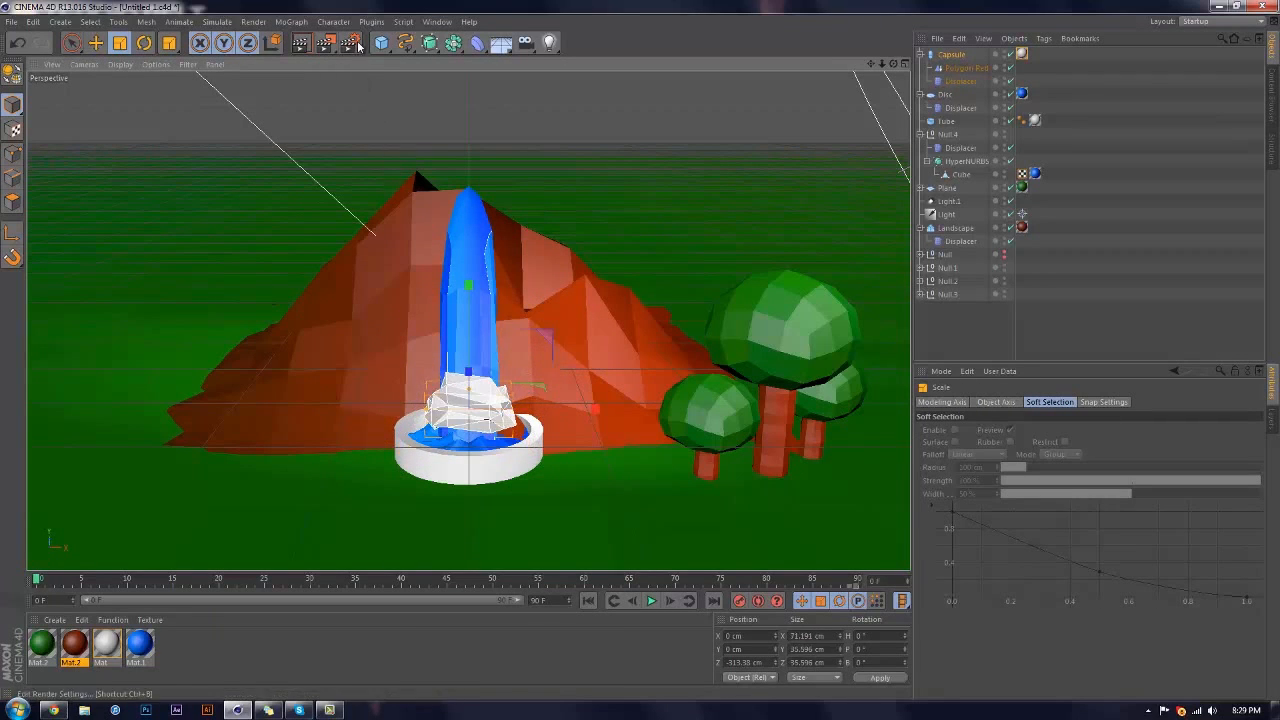
Add a MoGraph Cloner and place the capsule inside it as its child
{"action": "left_click", "coordinate": [291, 21]}
{"action": "left_click", "coordinate": [307, 127]}
{"action": "left_click_drag", "start_coordinate": [946, 72], "coordinate": [950, 56]}
{"action": "left_click", "coordinate": [950, 56]}
Set the Cloner to Radial mode in the XZ plane with a radius of 297 cm
{"action": "left_click", "coordinate": [975, 455]}
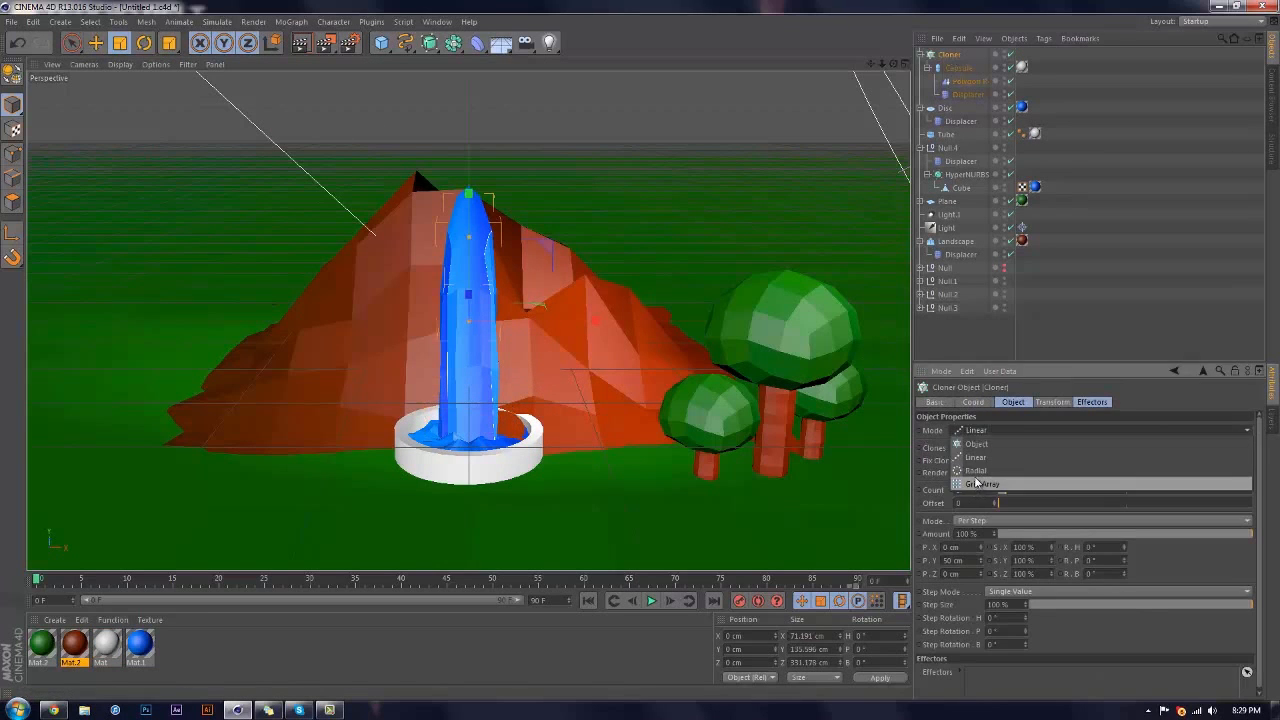
{"action": "left_click", "coordinate": [975, 470]}
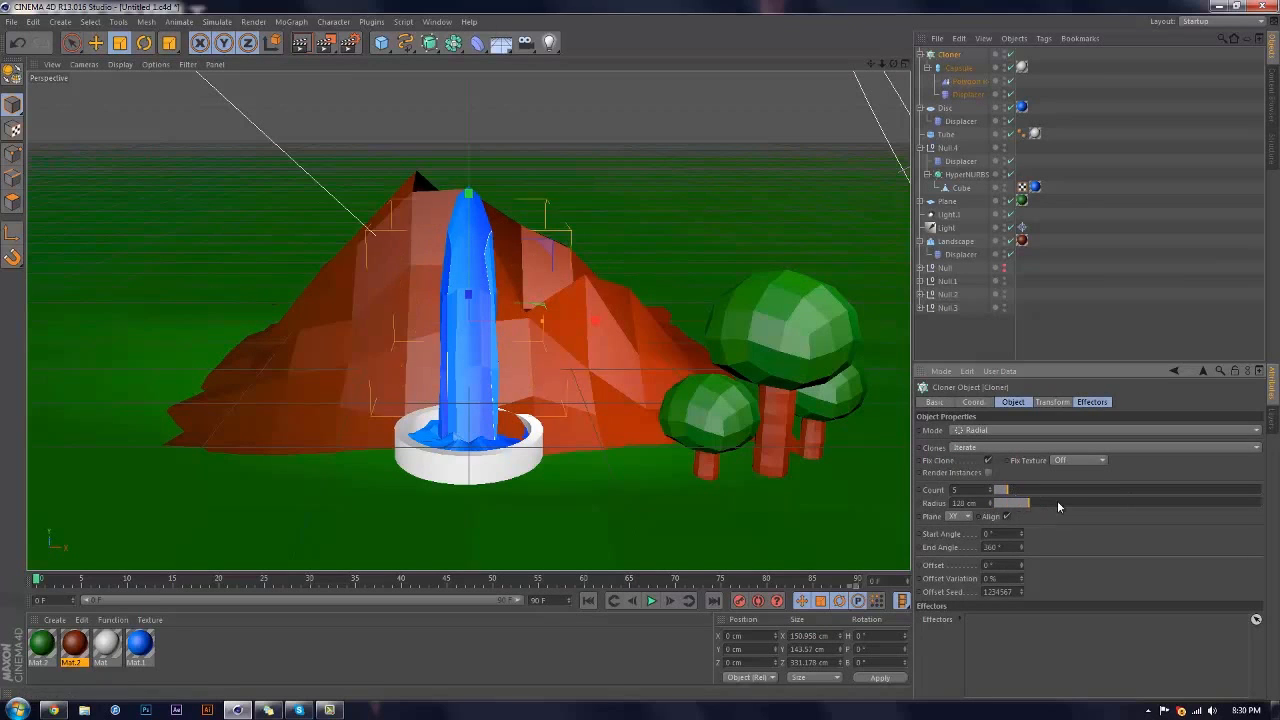
{"action": "left_click_drag", "start_coordinate": [1051, 506], "coordinate": [1064, 506]}
{"action": "left_click", "coordinate": [960, 516]}
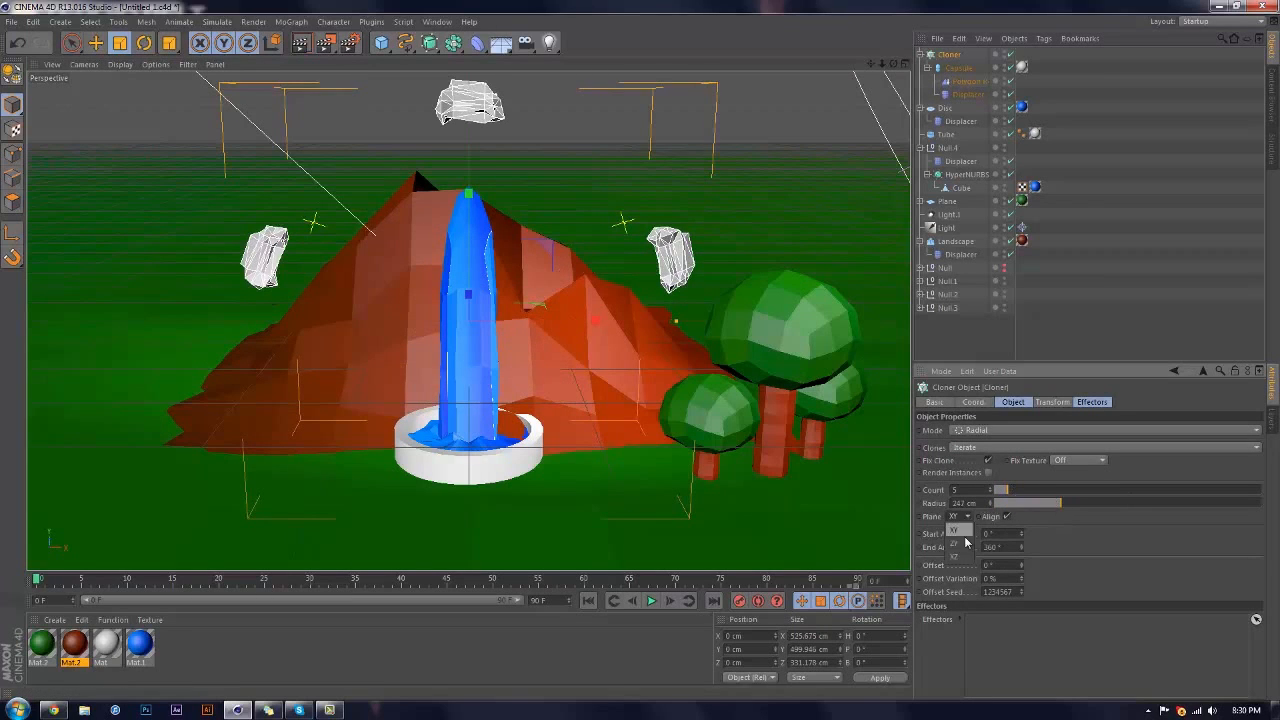
{"action": "left_click", "coordinate": [966, 543]}
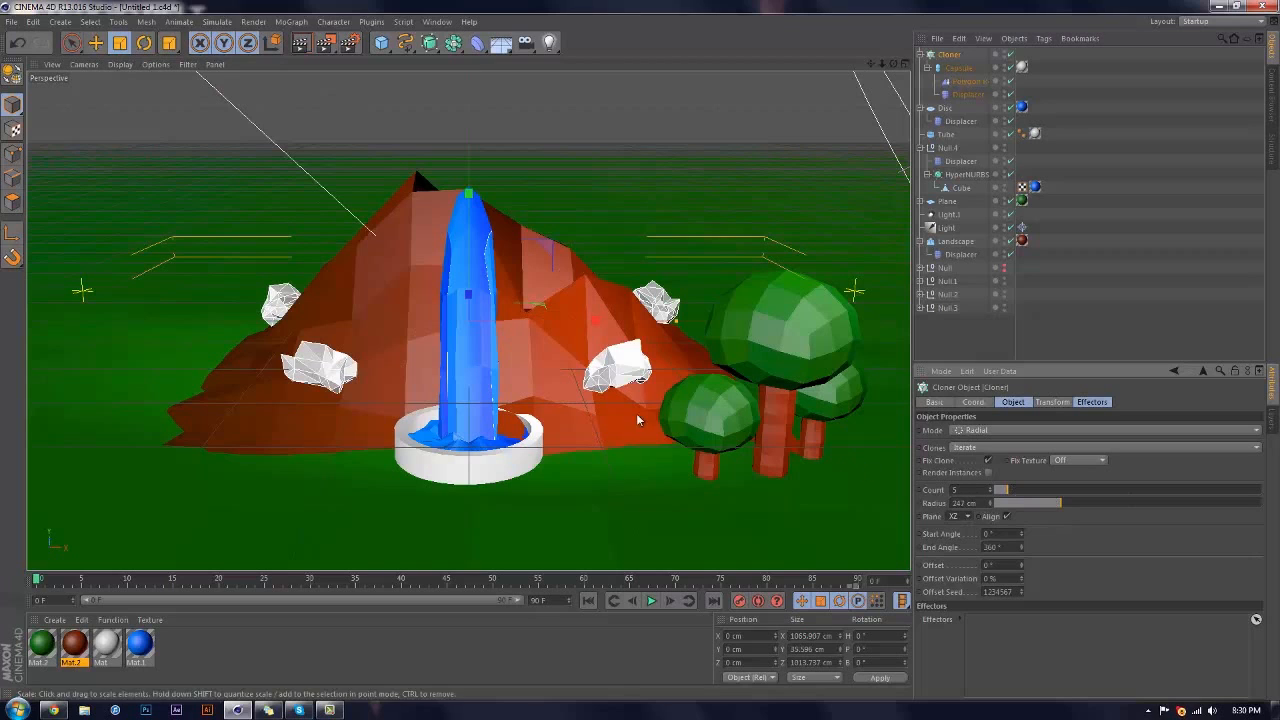
{"action": "left_click", "coordinate": [1095, 506]}
{"action": "left_click_drag", "start_coordinate": [1095, 506], "coordinate": [1074, 507]}
Raise the Cloner to Y about 108 cm and set its clone count to 10
{"action": "left_click", "coordinate": [95, 42]}
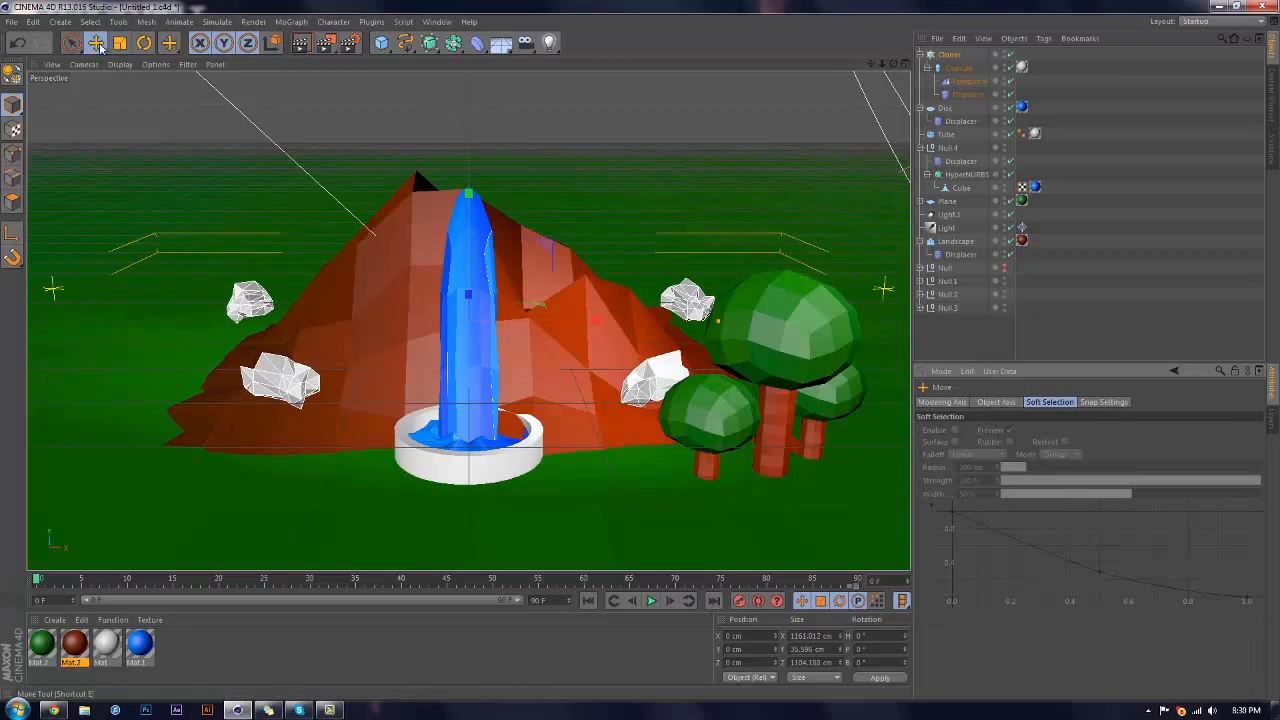
{"action": "left_click_drag", "start_coordinate": [480, 188], "coordinate": [480, 102]}
{"action": "left_click", "coordinate": [949, 57]}
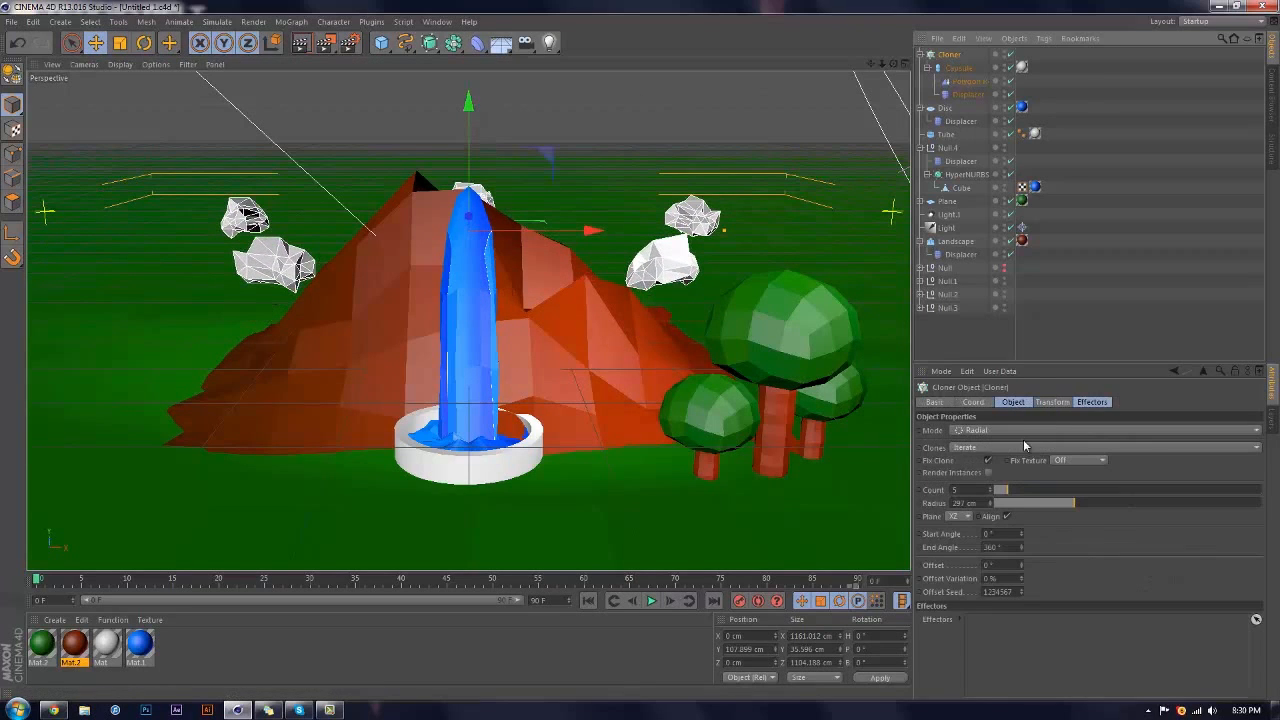
{"action": "left_click_drag", "start_coordinate": [1011, 489], "coordinate": [1021, 491]}
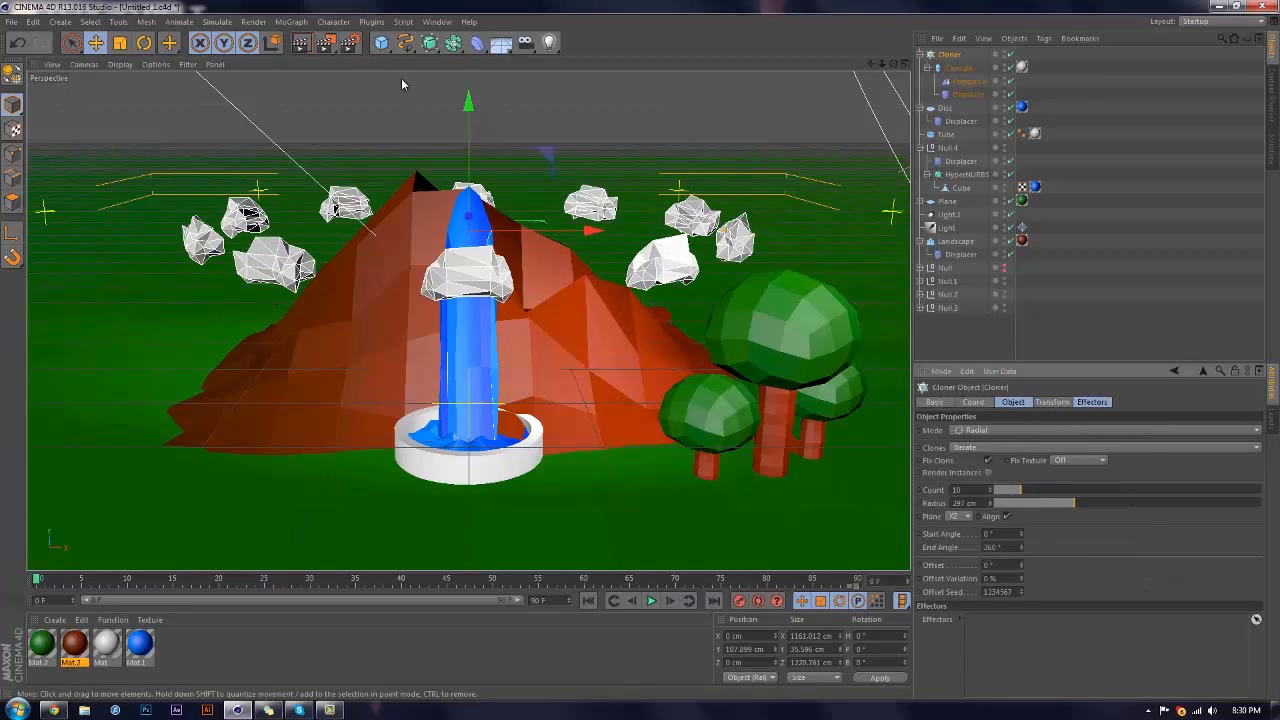
Add a Random effector to the Cloner and set the Cloner's radius to 346 cm
{"action": "left_click", "coordinate": [291, 22]}
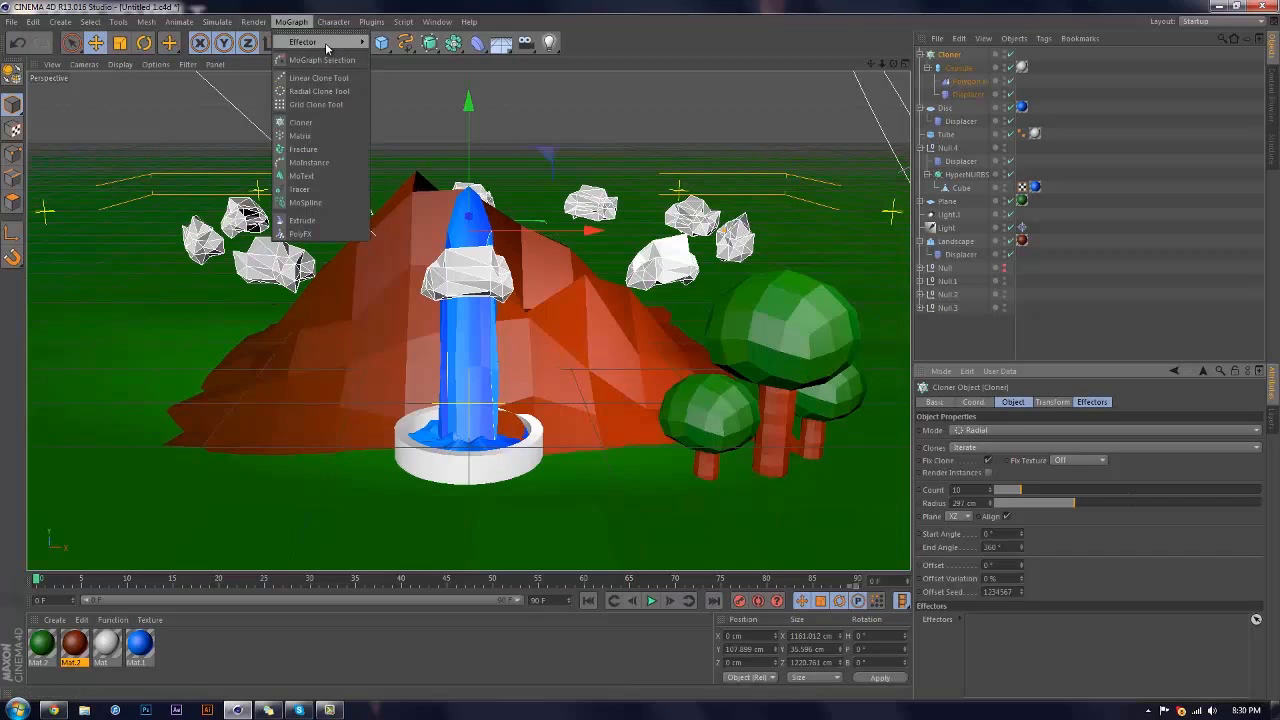
{"action": "mouse_move", "coordinate": [325, 43]}
{"action": "left_click", "coordinate": [411, 149]}
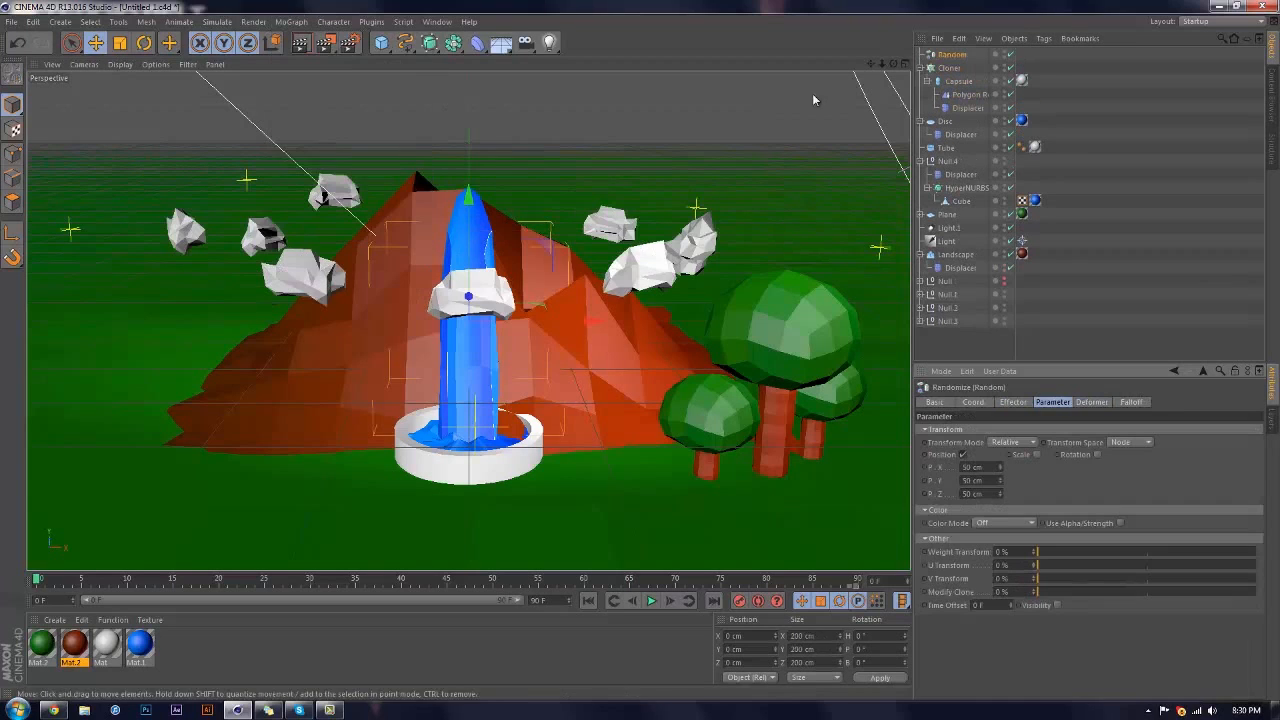
{"action": "left_click", "coordinate": [948, 67]}
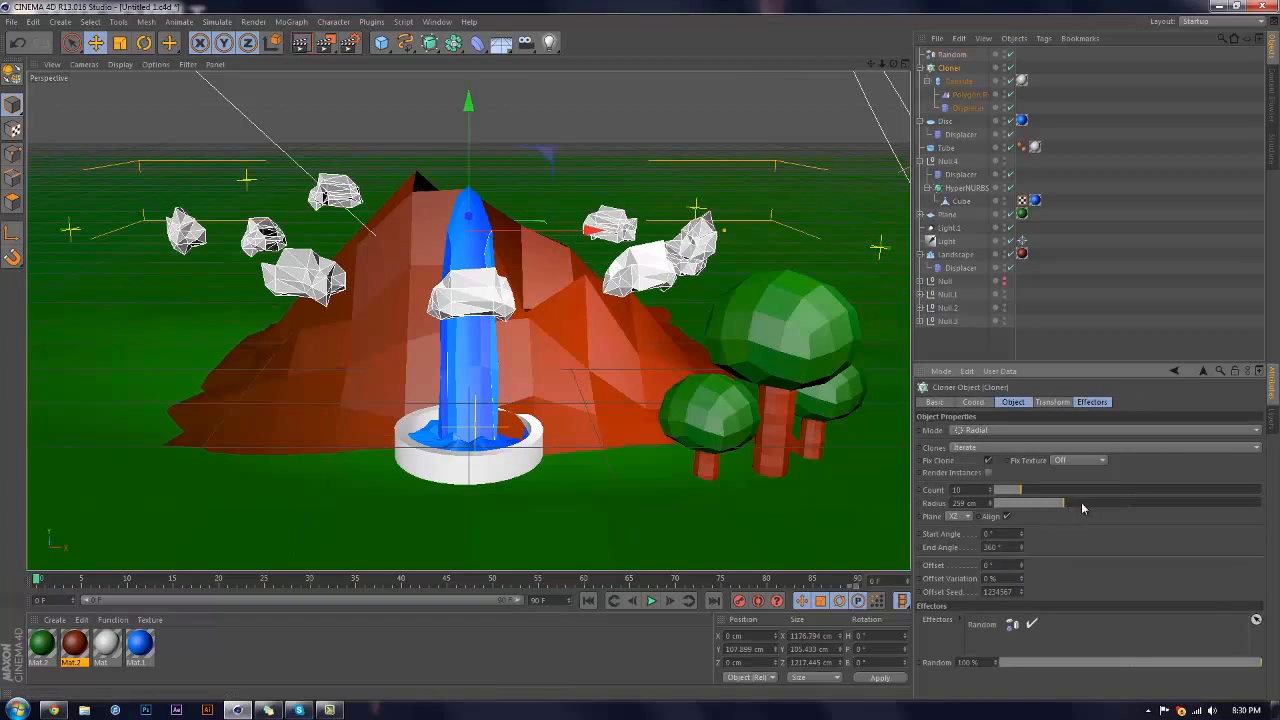
{"action": "left_click_drag", "start_coordinate": [1078, 503], "coordinate": [1086, 500]}
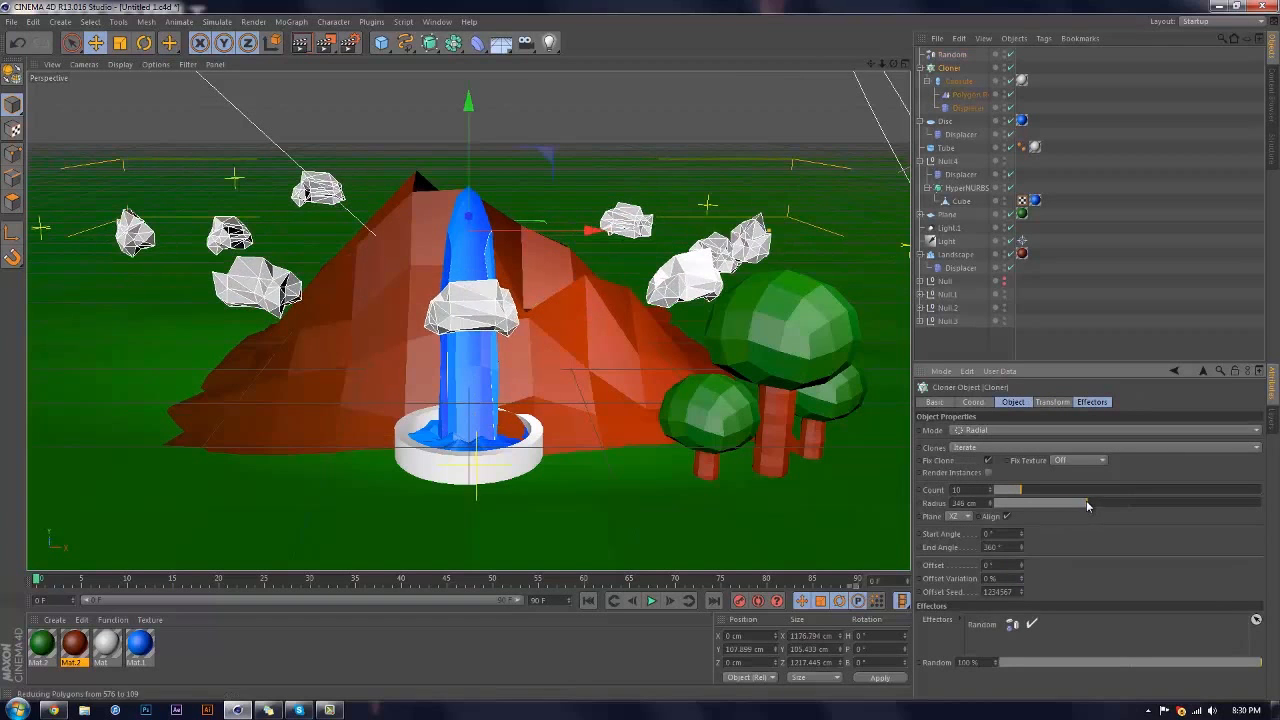
Rotate the Cloner to a heading of about 14.6°, deselect it and render the perspective view
{"action": "left_click", "coordinate": [144, 42]}
{"action": "left_click_drag", "start_coordinate": [543, 238], "coordinate": [494, 298]}
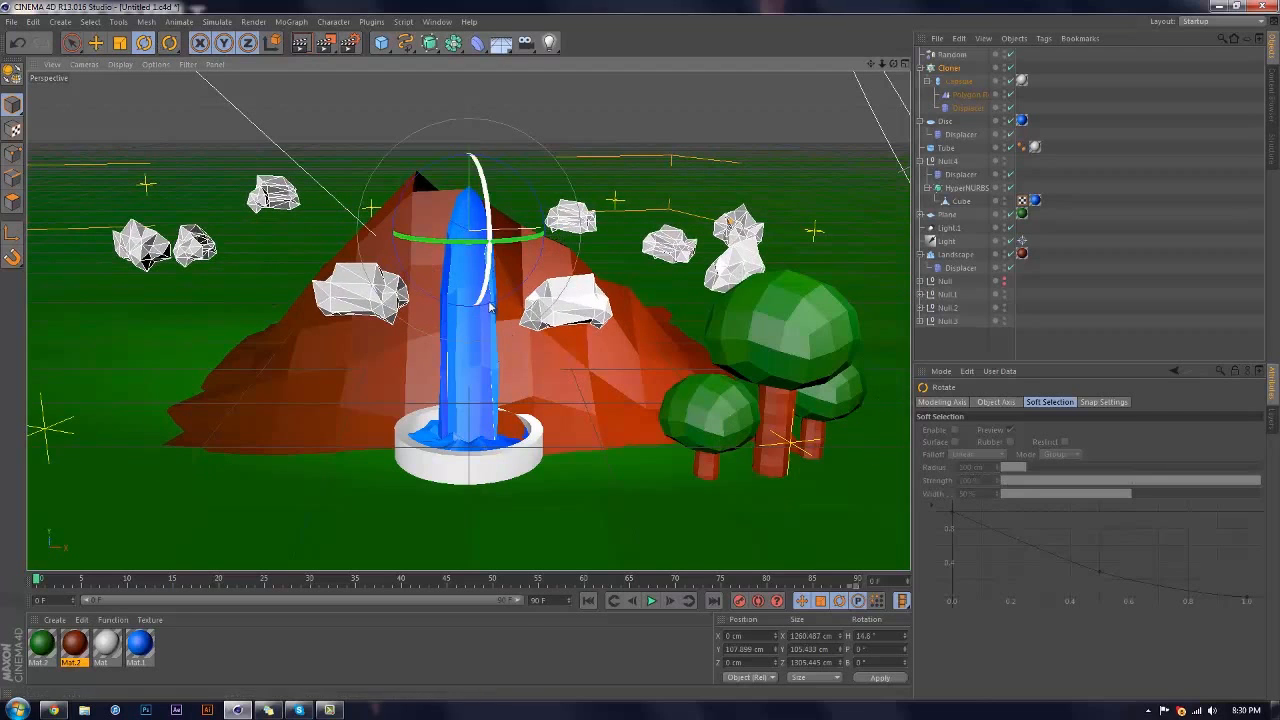
{"action": "left_click", "coordinate": [968, 329]}
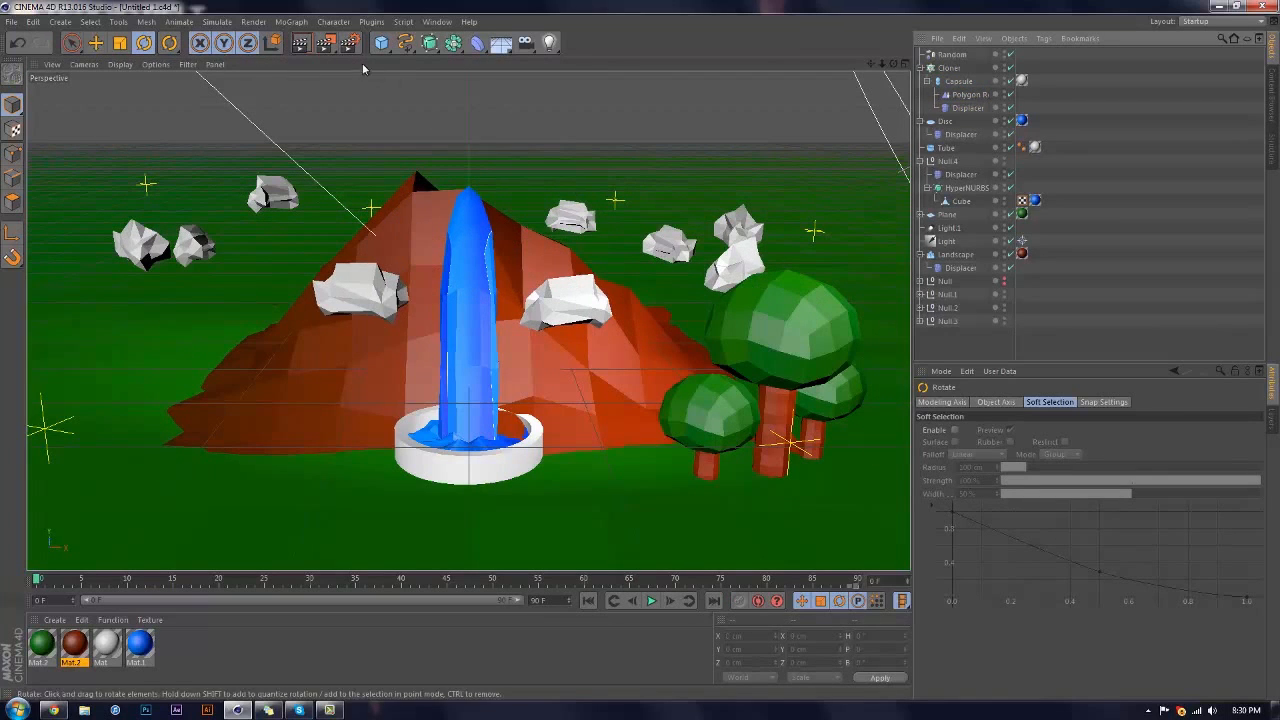
{"action": "left_click", "coordinate": [301, 42]}
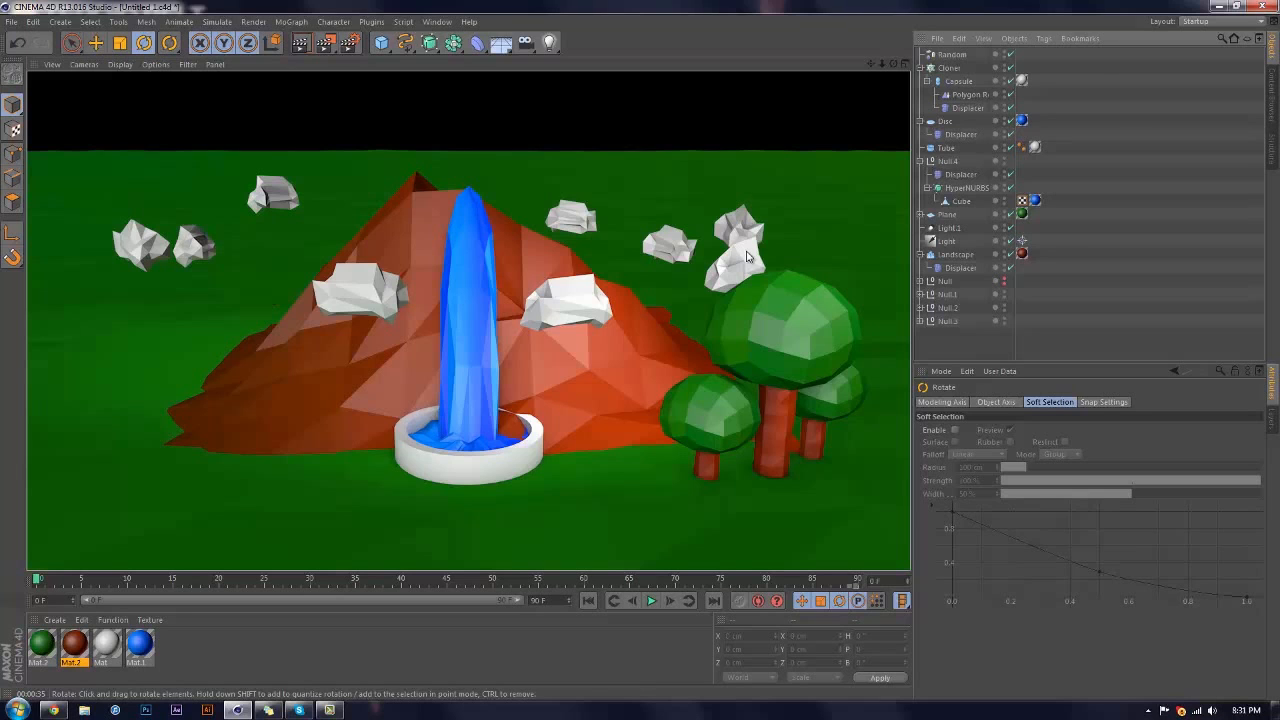
{"action": "left_click", "coordinate": [329, 710]}
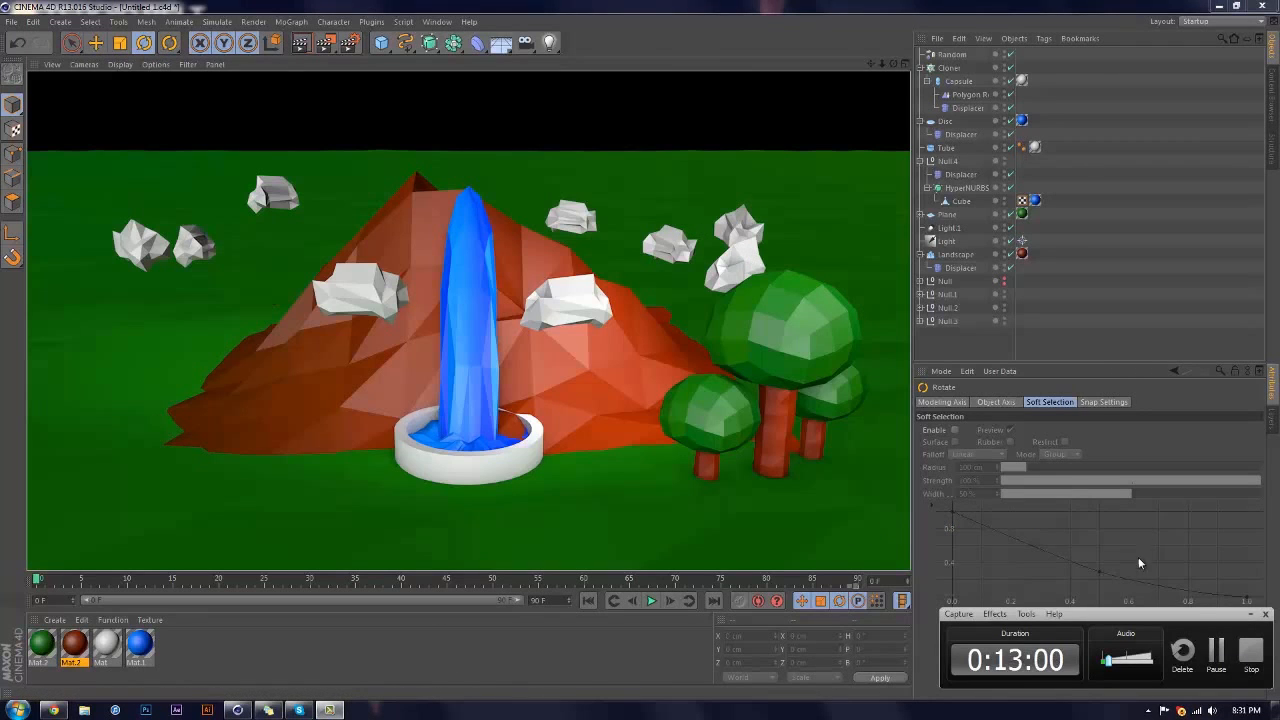